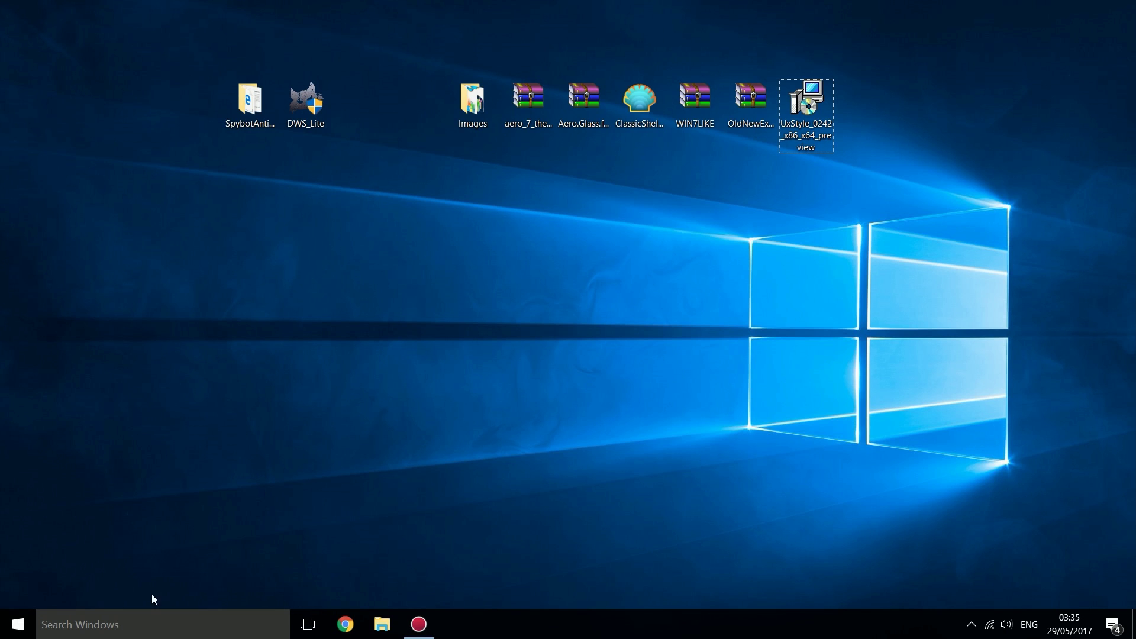
Open the Start menu showing the Xbox, Alarms & Clock, Calculator, Store and People tiles
{"action": "left_click", "coordinate": [118, 622]}
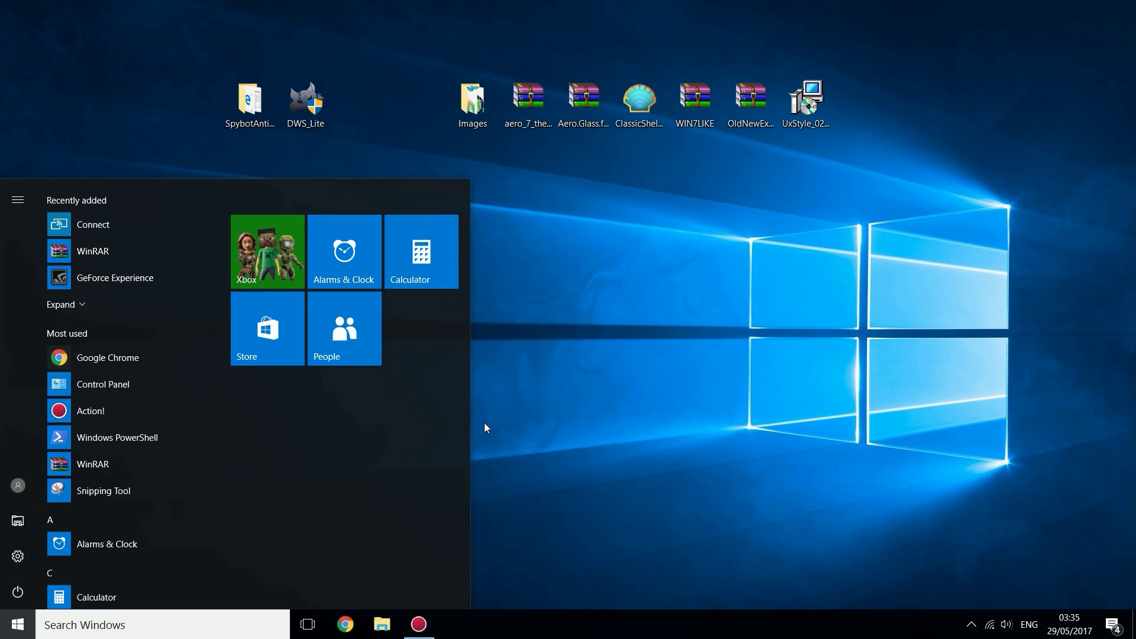
{"action": "left_click", "coordinate": [580, 446]}
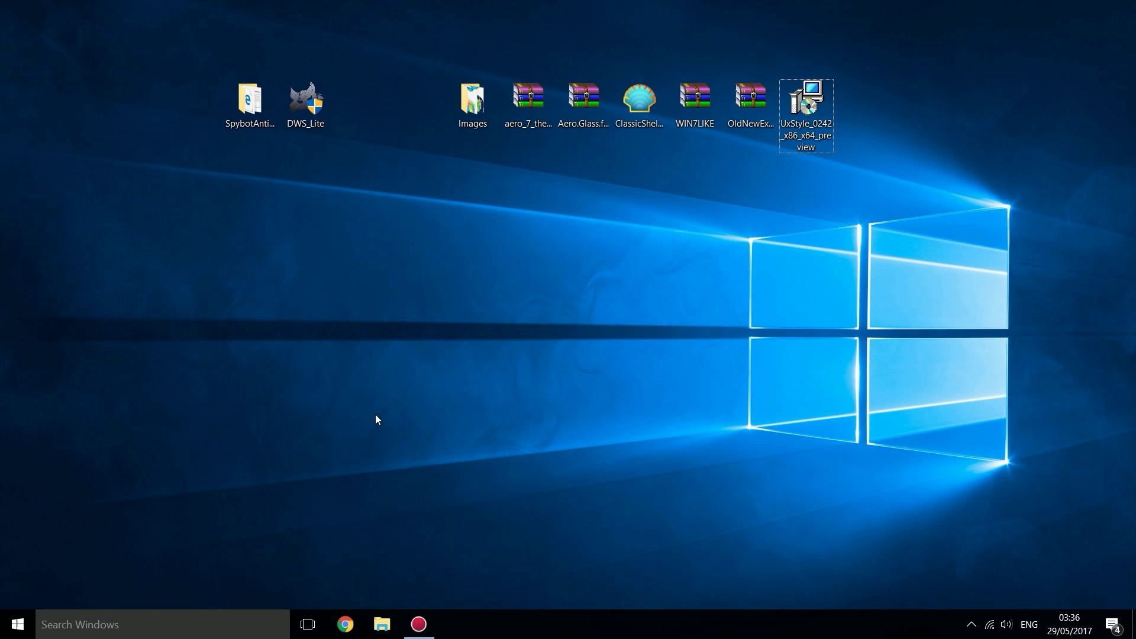
{"action": "left_click", "coordinate": [18, 624]}
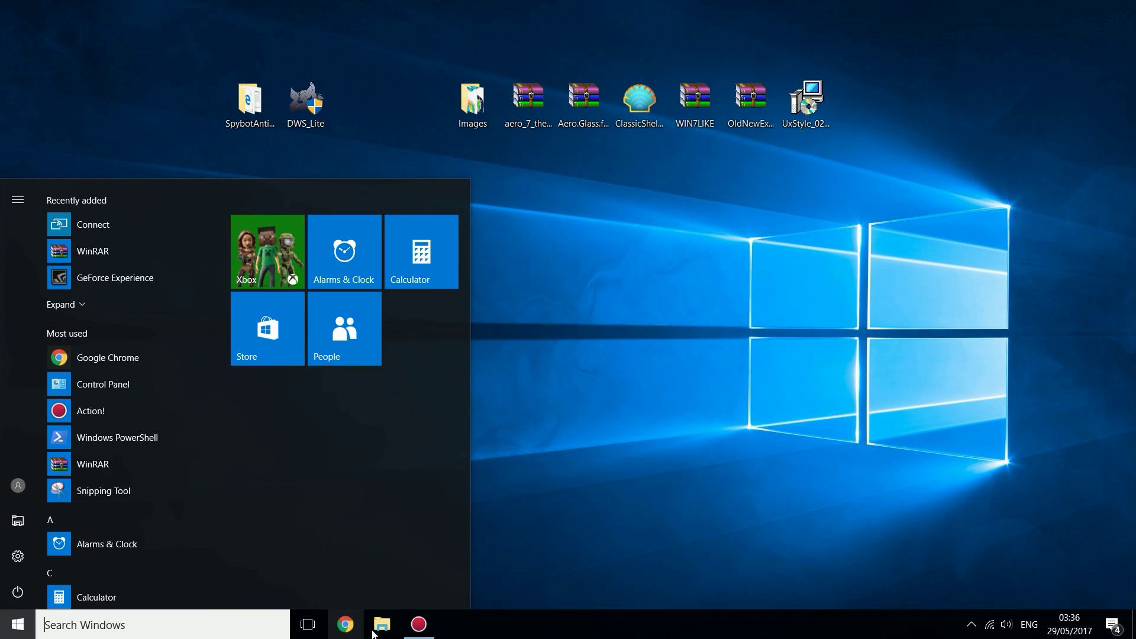
Open File Explorer on Quick access and bring up the Properties of This PC
{"action": "left_click", "coordinate": [382, 624]}
{"action": "right_click", "coordinate": [112, 466]}
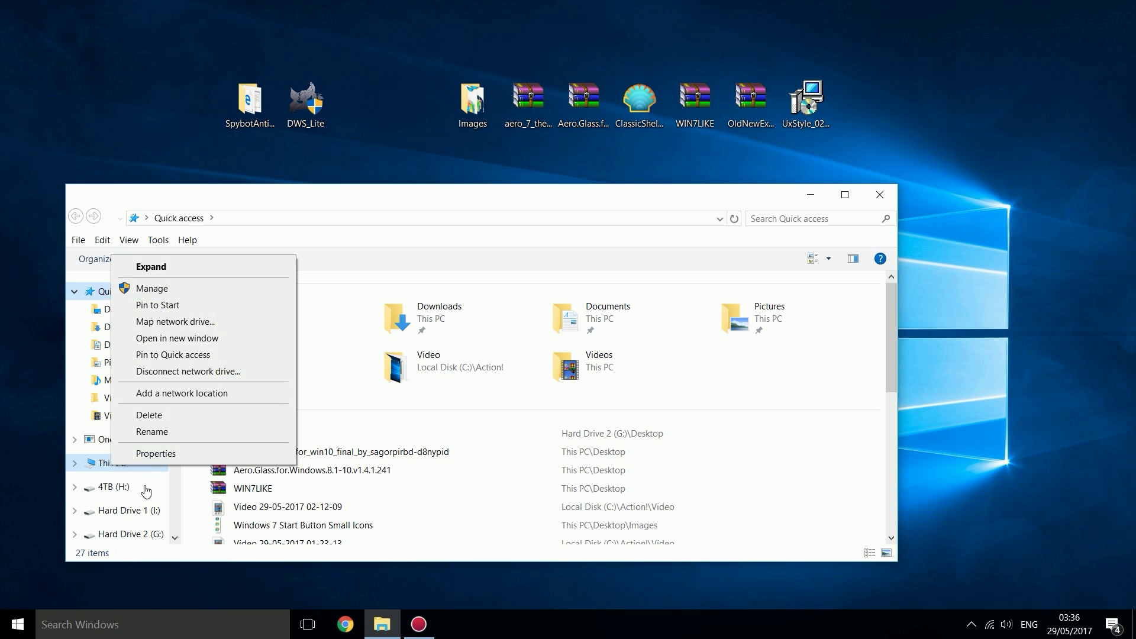
{"action": "left_click", "coordinate": [171, 460]}
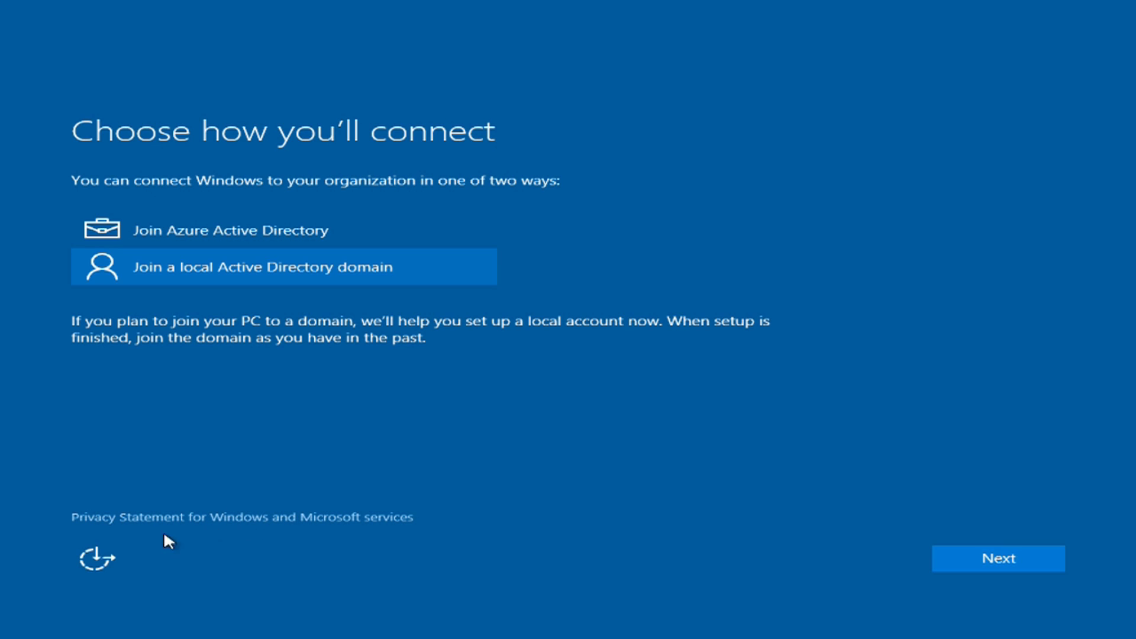
Choose Join a local Active Directory domain instead of Azure and continue
{"action": "left_click", "coordinate": [311, 234]}
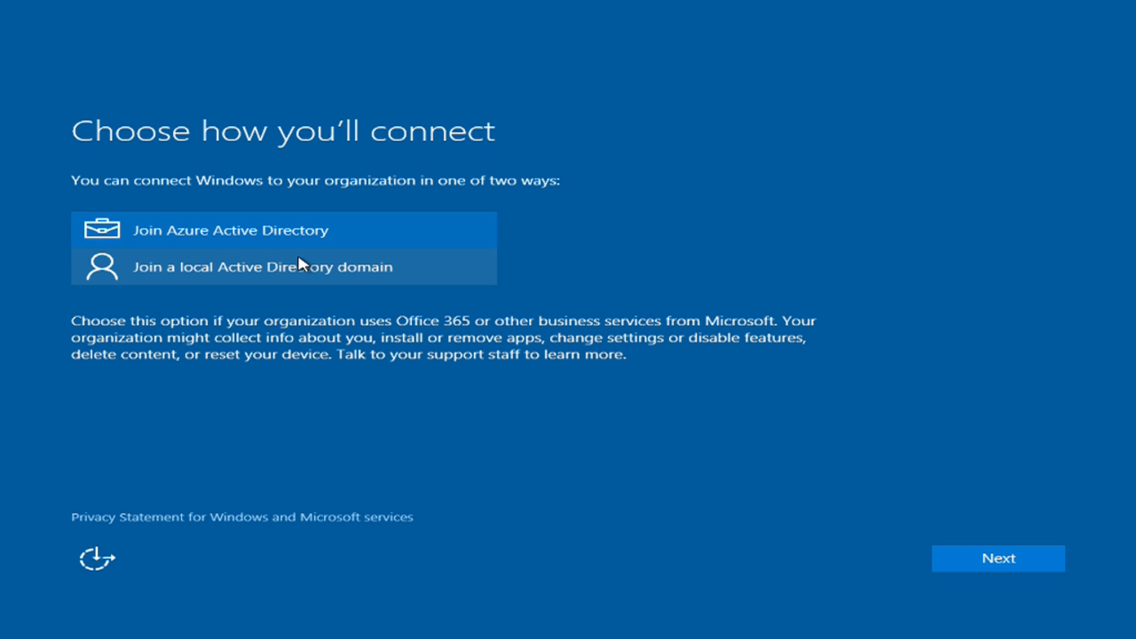
{"action": "left_click", "coordinate": [298, 258]}
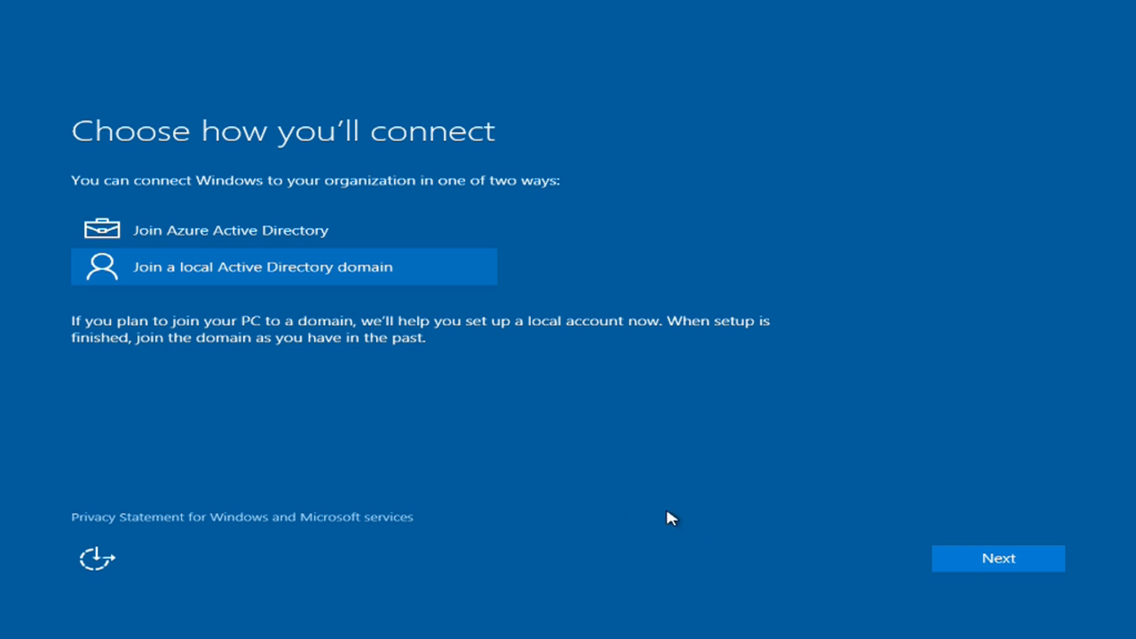
{"action": "left_click", "coordinate": [967, 559]}
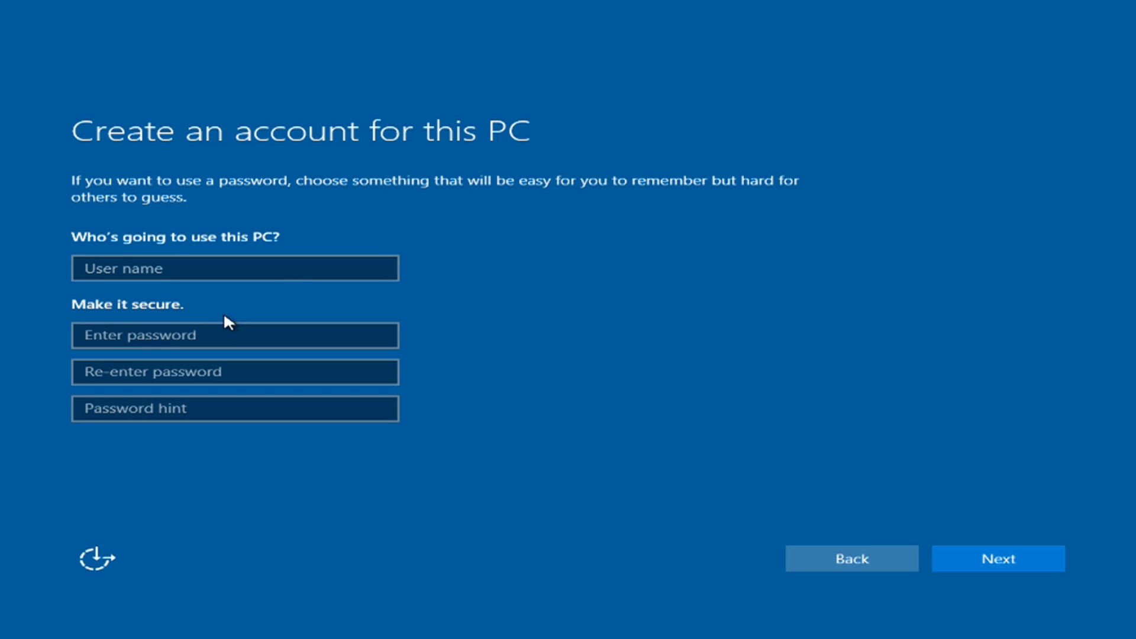
Enter a user name for the new local account and submit it
{"action": "left_click", "coordinate": [301, 273]}
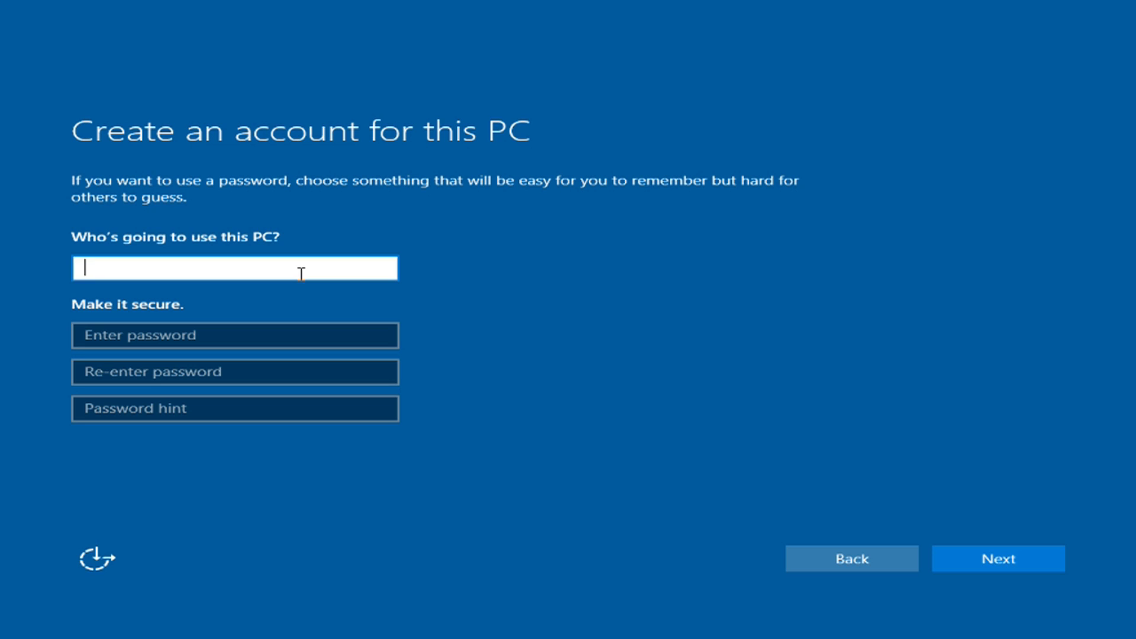
{"action": "type", "text": "Lee"}
{"action": "left_click", "coordinate": [978, 566]}
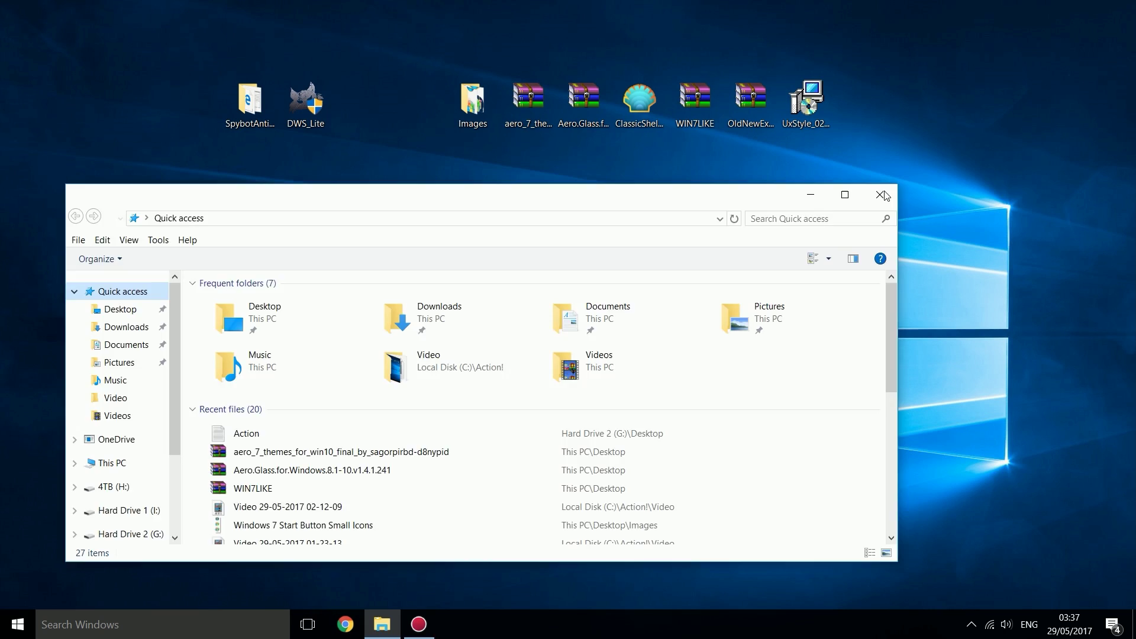
Close Explorer, launch the group policy editor via a 'gpedit' search and dismiss the Administrative Templates errors
{"action": "left_click", "coordinate": [880, 194]}
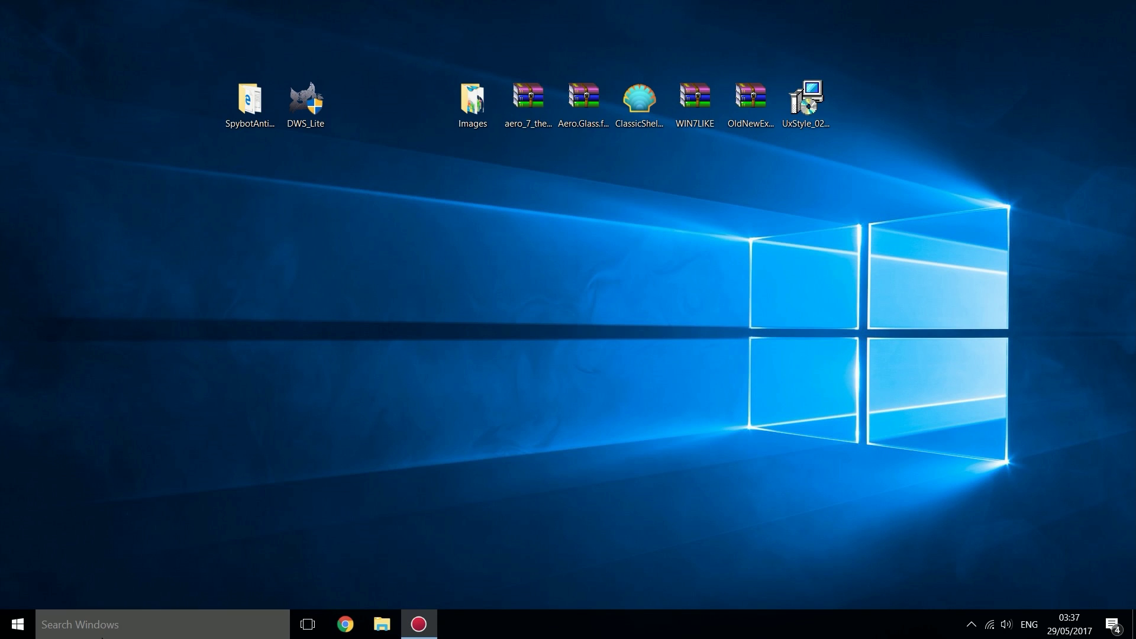
{"action": "left_click", "coordinate": [102, 633]}
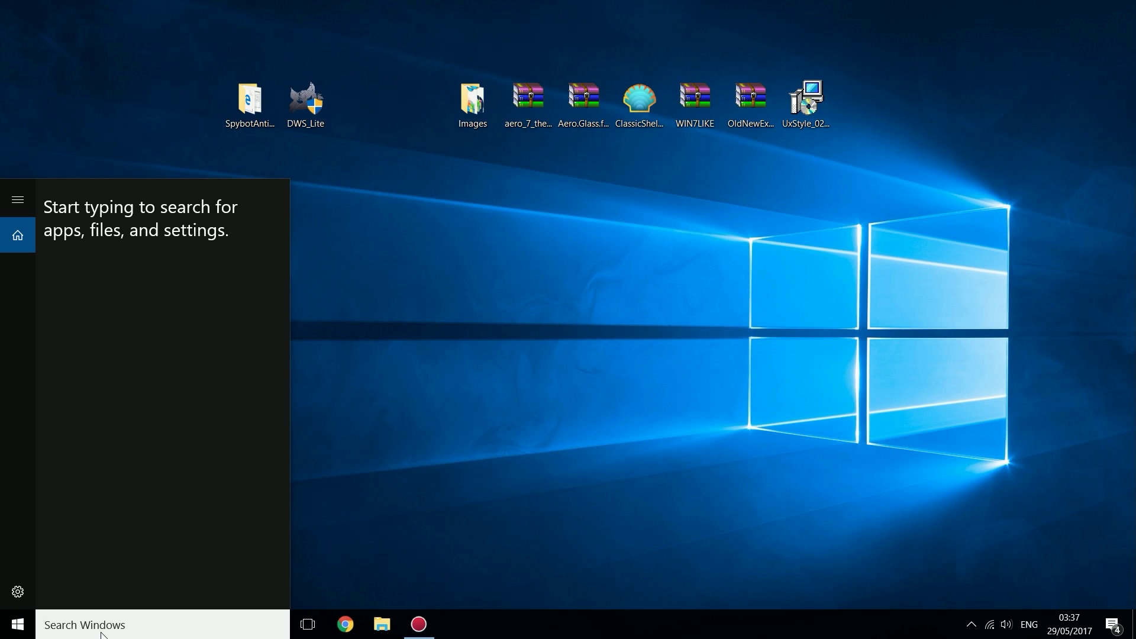
{"action": "type", "text": "gp"}
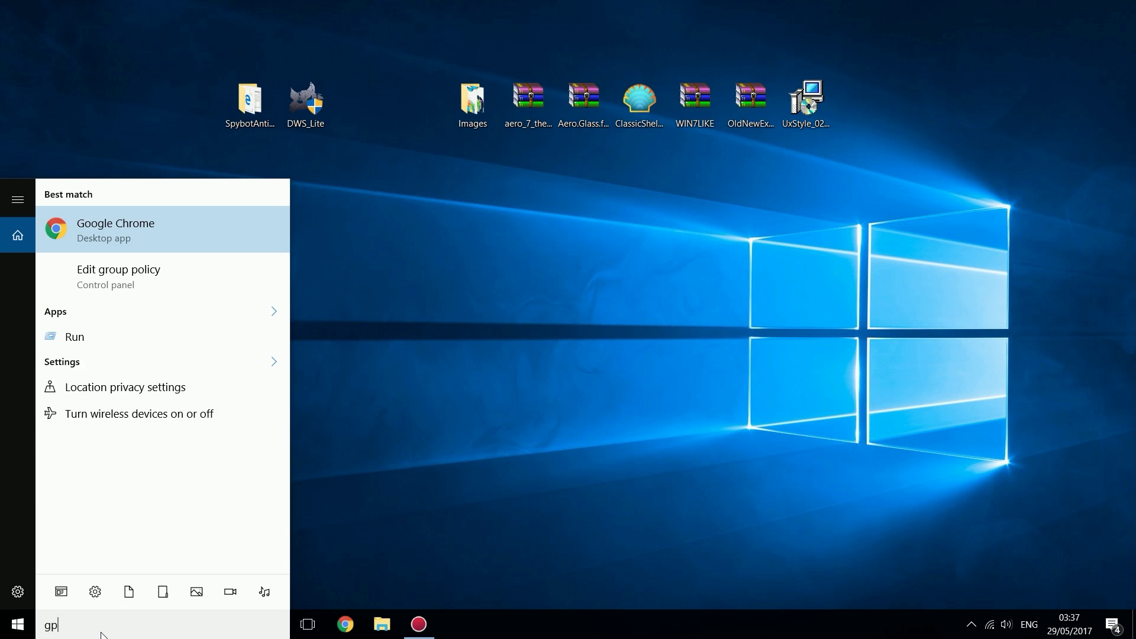
{"action": "type", "text": "edit"}
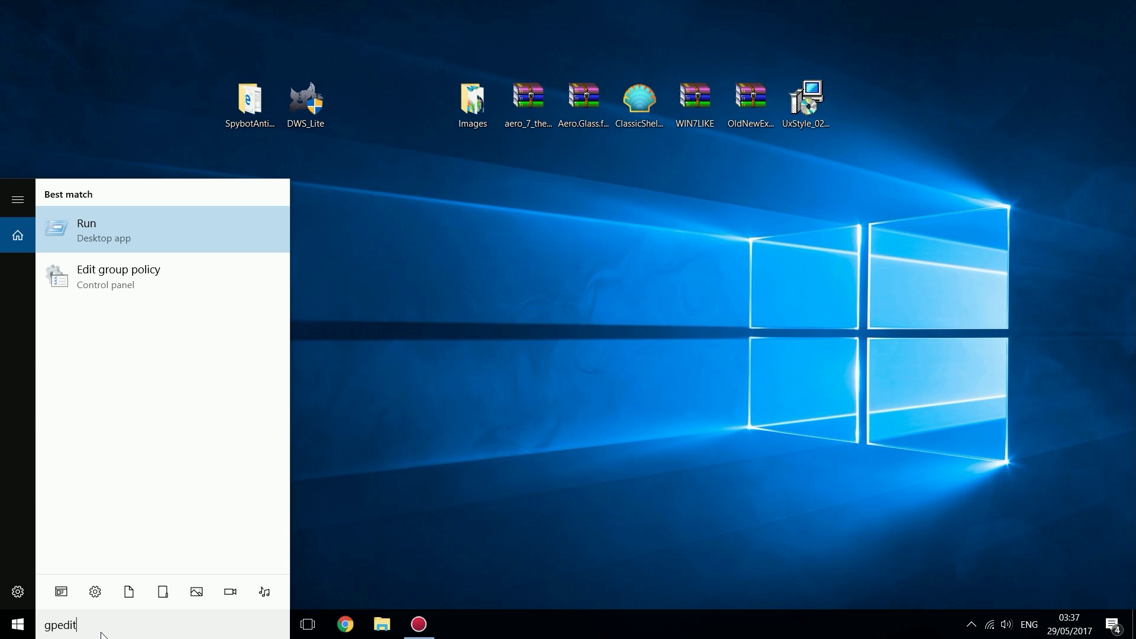
{"action": "left_click", "coordinate": [139, 276]}
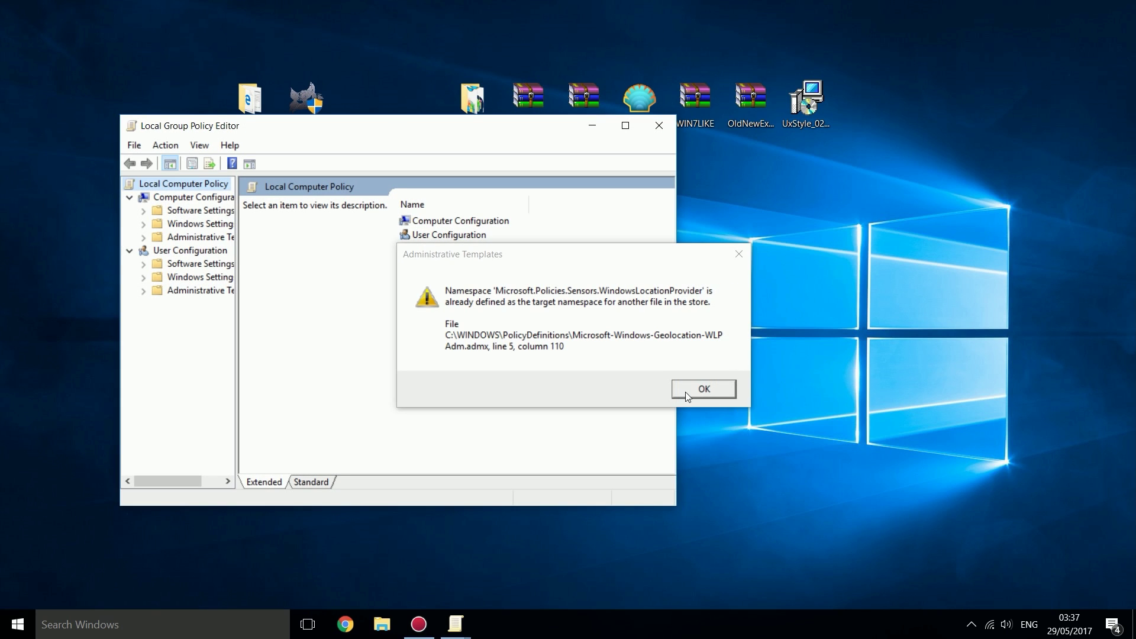
{"action": "left_click", "coordinate": [688, 389]}
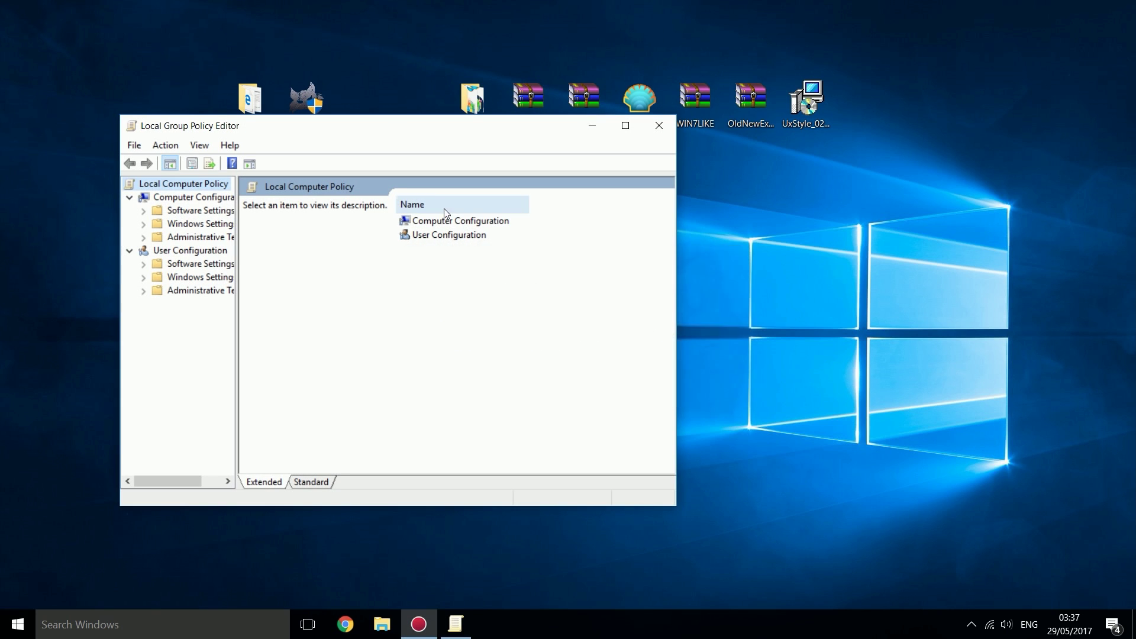
{"action": "left_click", "coordinate": [690, 390]}
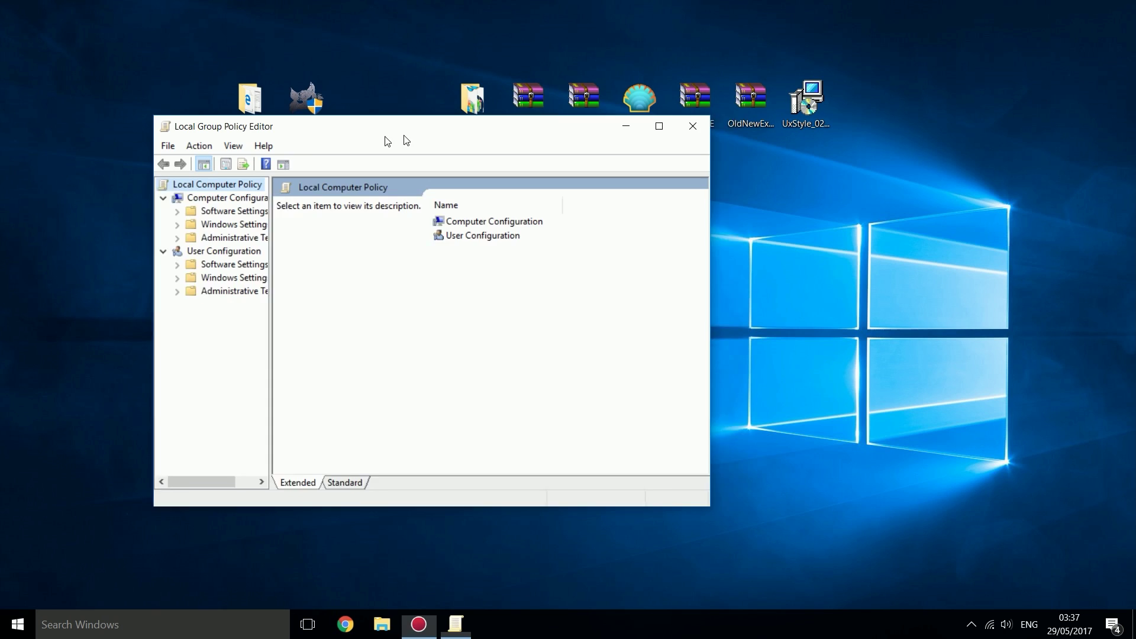
Expand Administrative Templates > Windows Components > Data Collection and Preview Builds, widening the panes
{"action": "left_click_drag", "start_coordinate": [293, 254], "coordinate": [344, 260]}
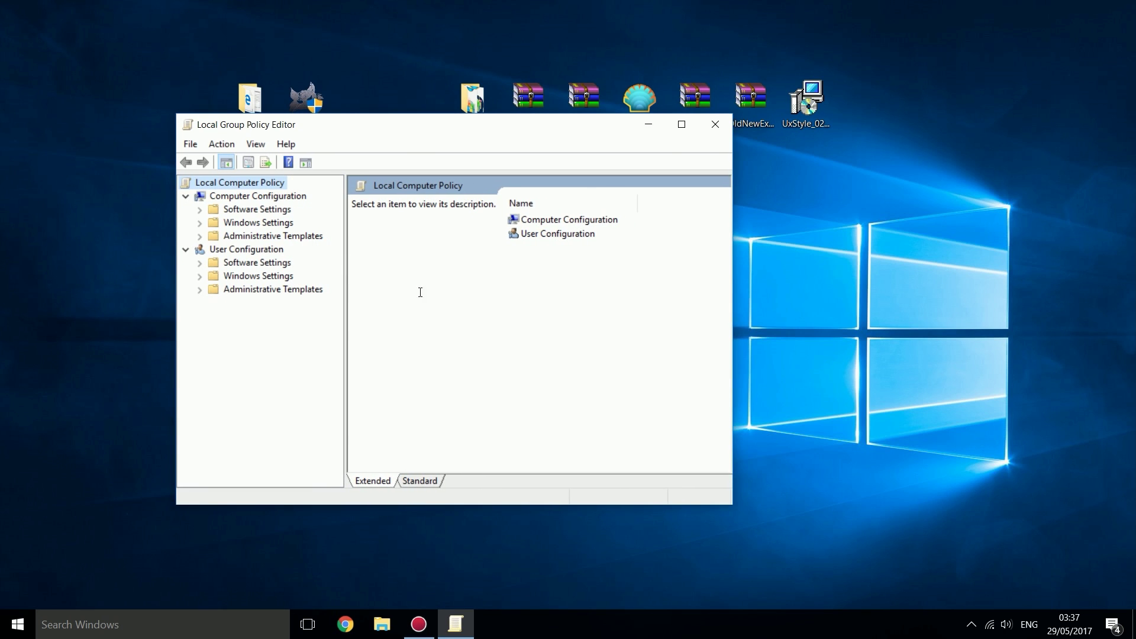
{"action": "left_click", "coordinate": [243, 236]}
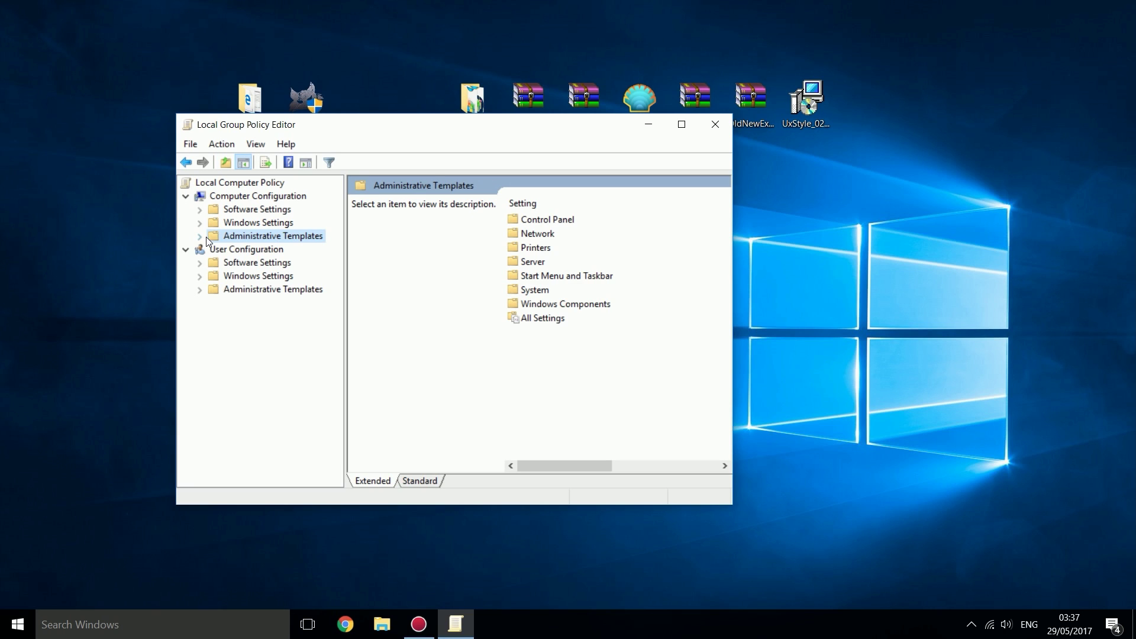
{"action": "left_click", "coordinate": [206, 236]}
{"action": "left_click", "coordinate": [279, 329]}
{"action": "left_click", "coordinate": [214, 330]}
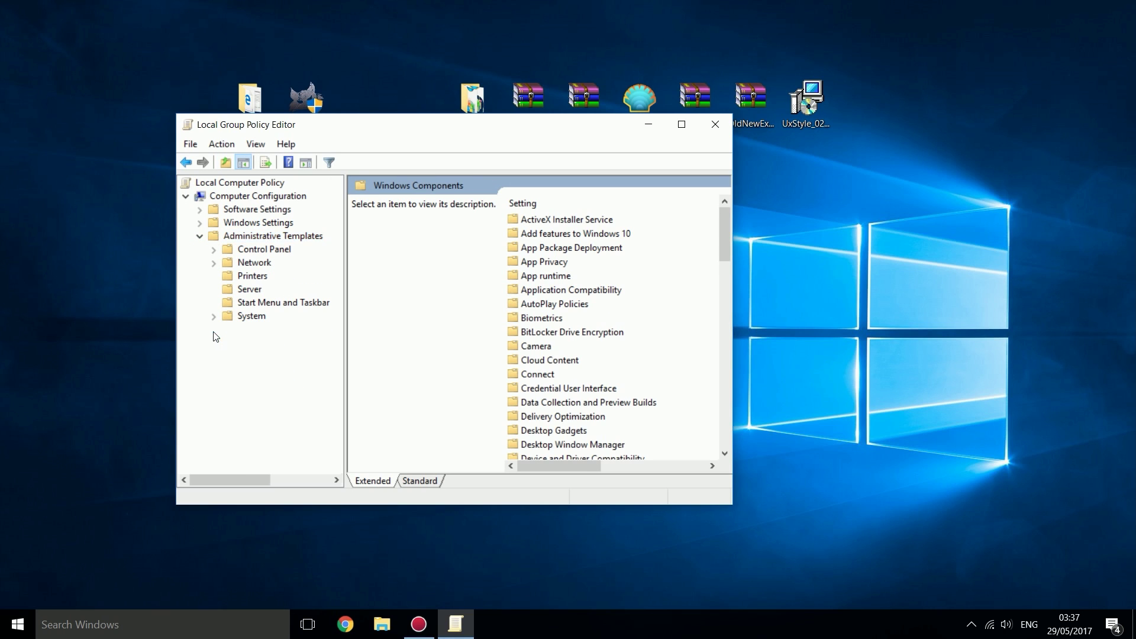
{"action": "left_click_drag", "start_coordinate": [345, 261], "coordinate": [402, 262]}
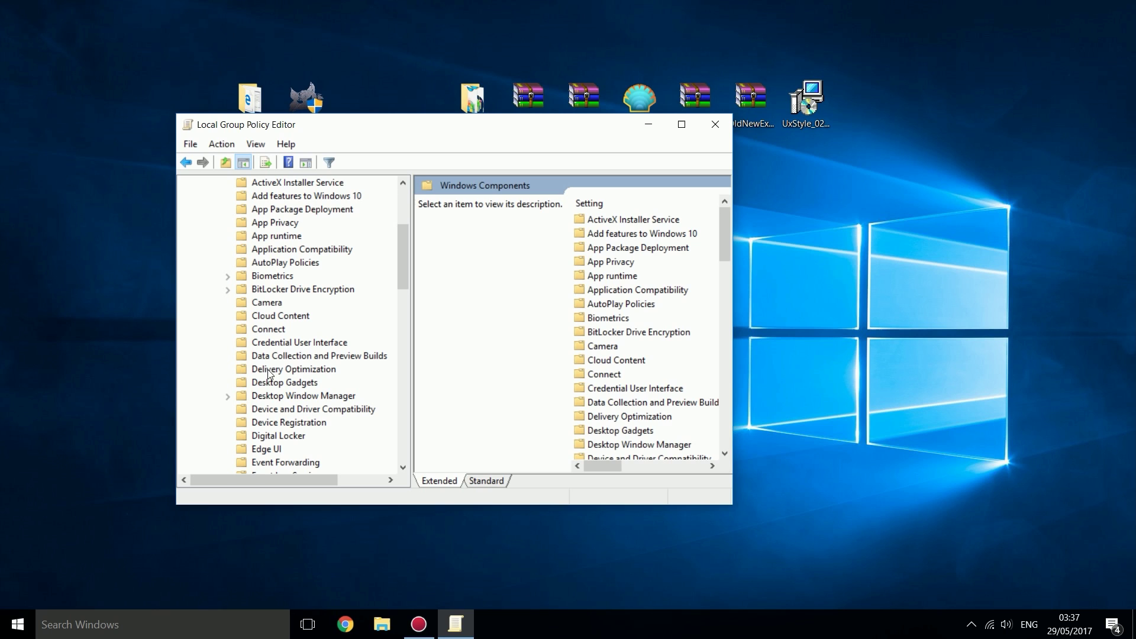
{"action": "left_click", "coordinate": [281, 357]}
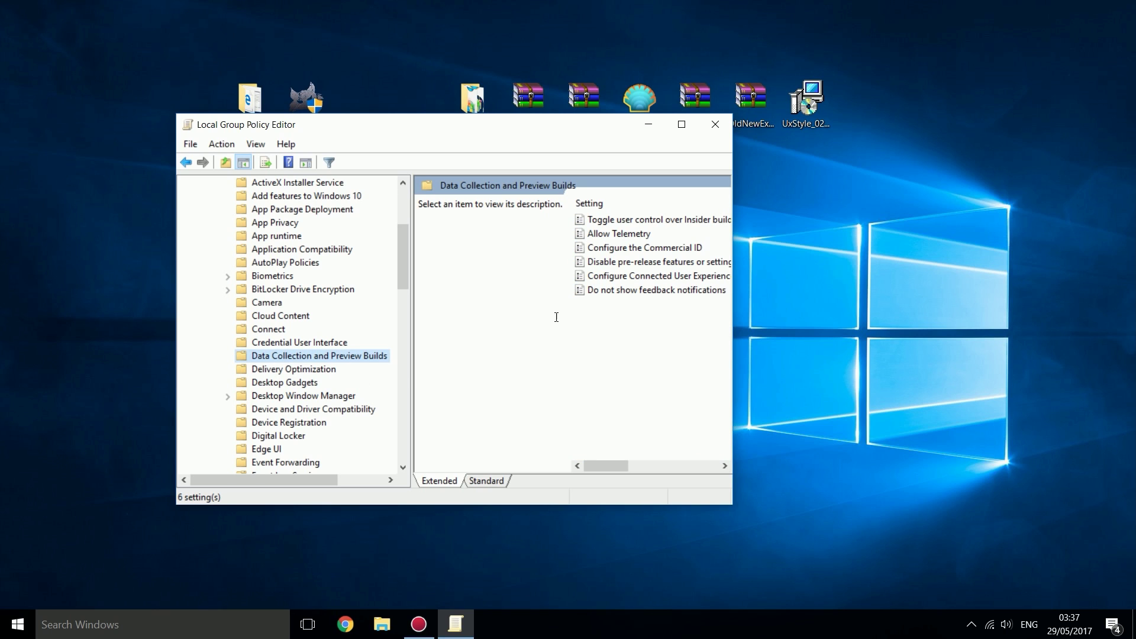
{"action": "left_click_drag", "start_coordinate": [732, 296], "coordinate": [814, 296]}
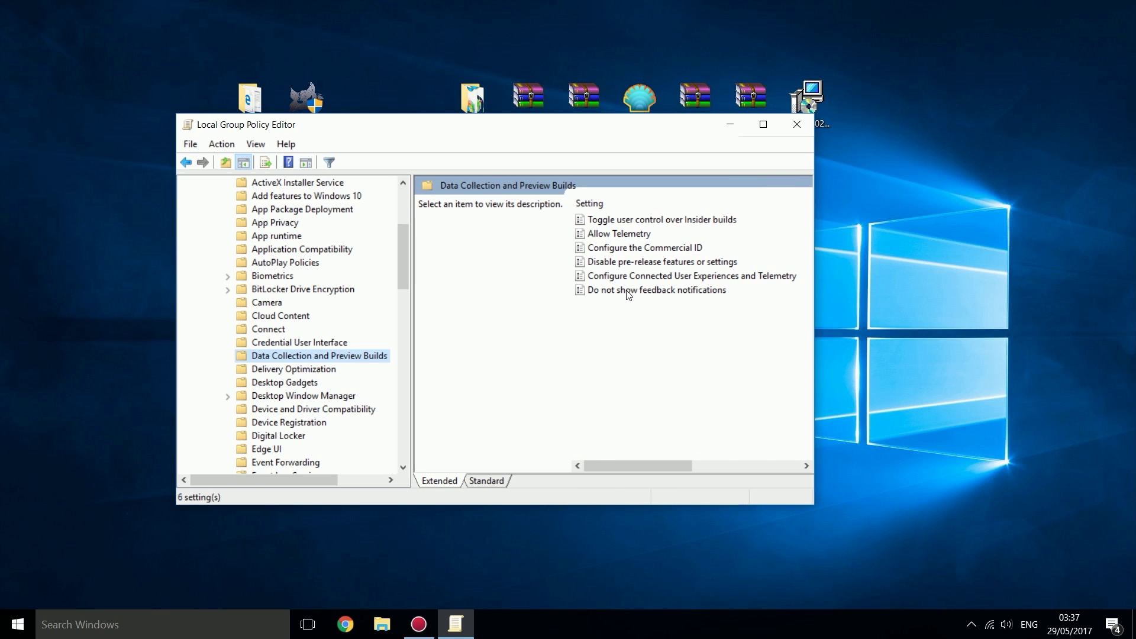
Open the Allow Telemetry policy, enable it at 0 - Security [Enterprise Only] and apply
{"action": "left_click", "coordinate": [618, 235]}
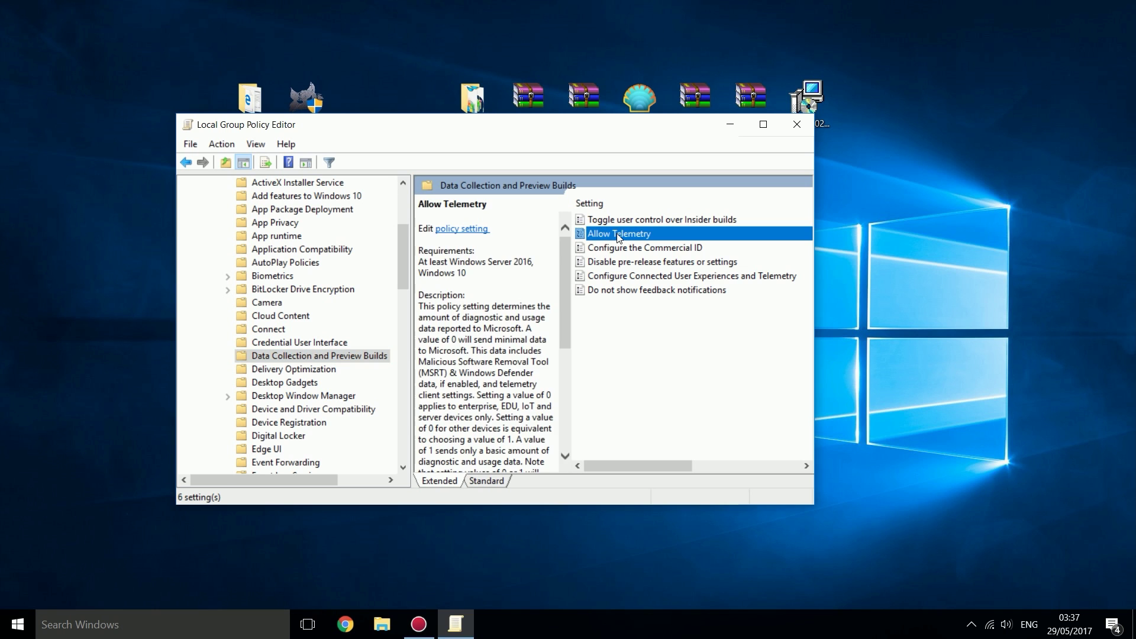
{"action": "double_click", "coordinate": [620, 236]}
{"action": "left_click_drag", "start_coordinate": [249, 81], "coordinate": [416, 118]}
{"action": "left_click", "coordinate": [212, 178]}
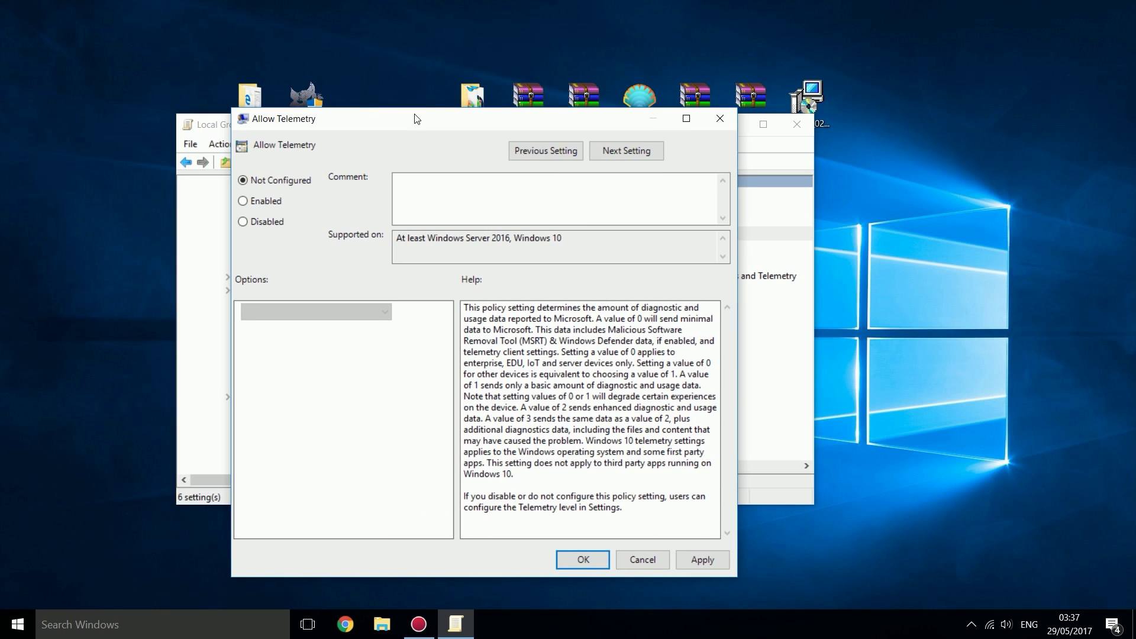
{"action": "left_click", "coordinate": [266, 202]}
{"action": "left_click", "coordinate": [376, 312]}
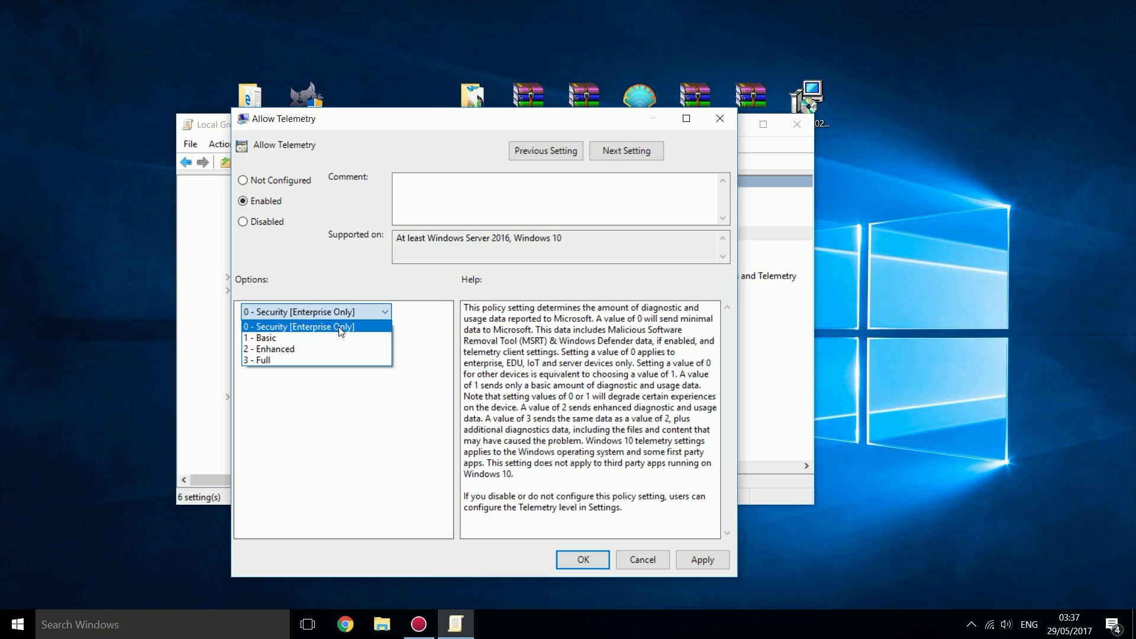
{"action": "left_click", "coordinate": [291, 329]}
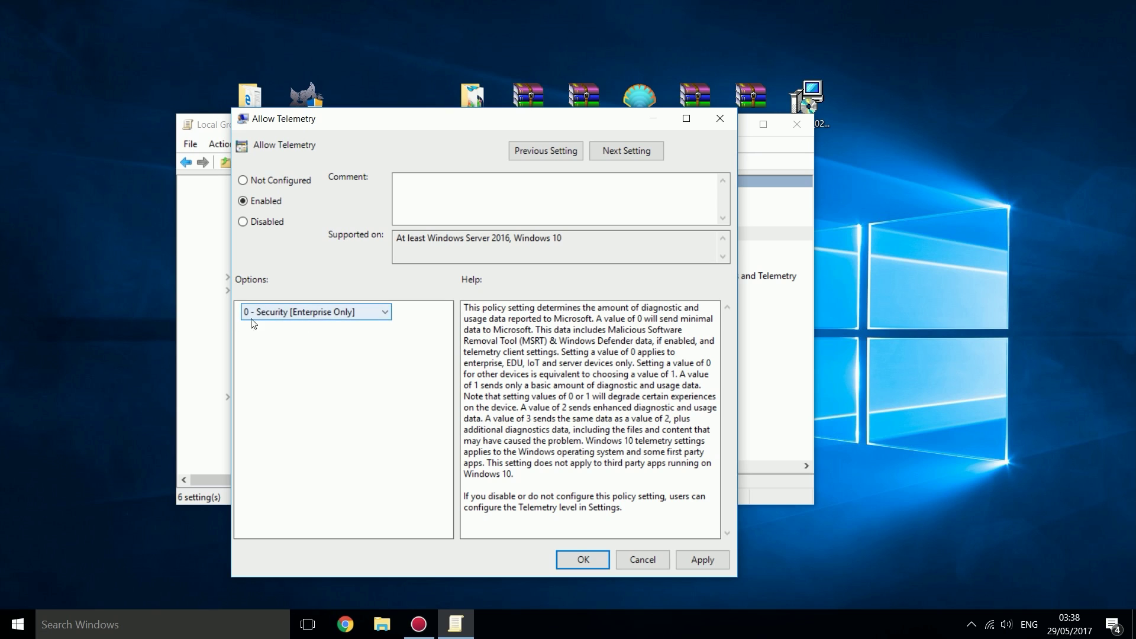
{"action": "left_click", "coordinate": [710, 558]}
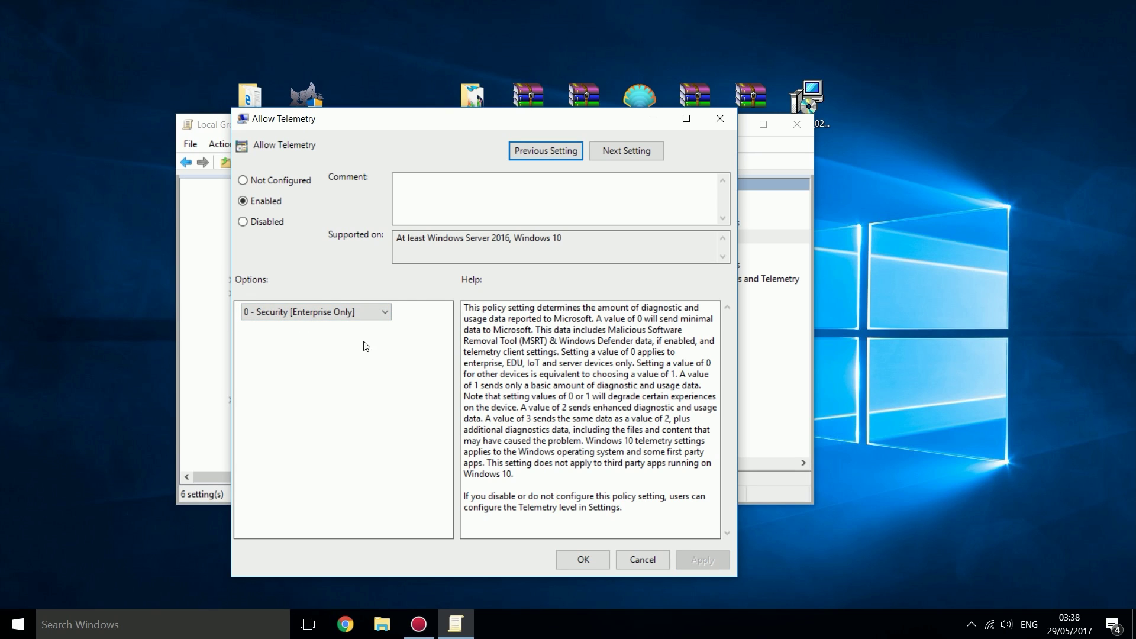
Recheck the 0 - Security [Enterprise Only] level and confirm the policy with OK
{"action": "left_click", "coordinate": [286, 316]}
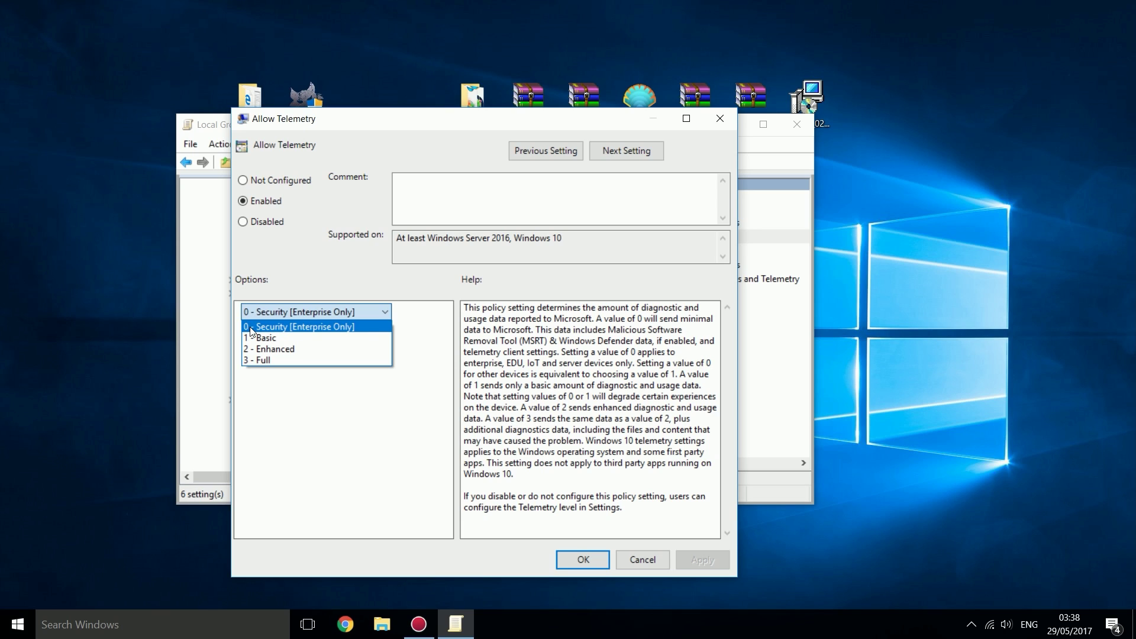
{"action": "left_click", "coordinate": [330, 329]}
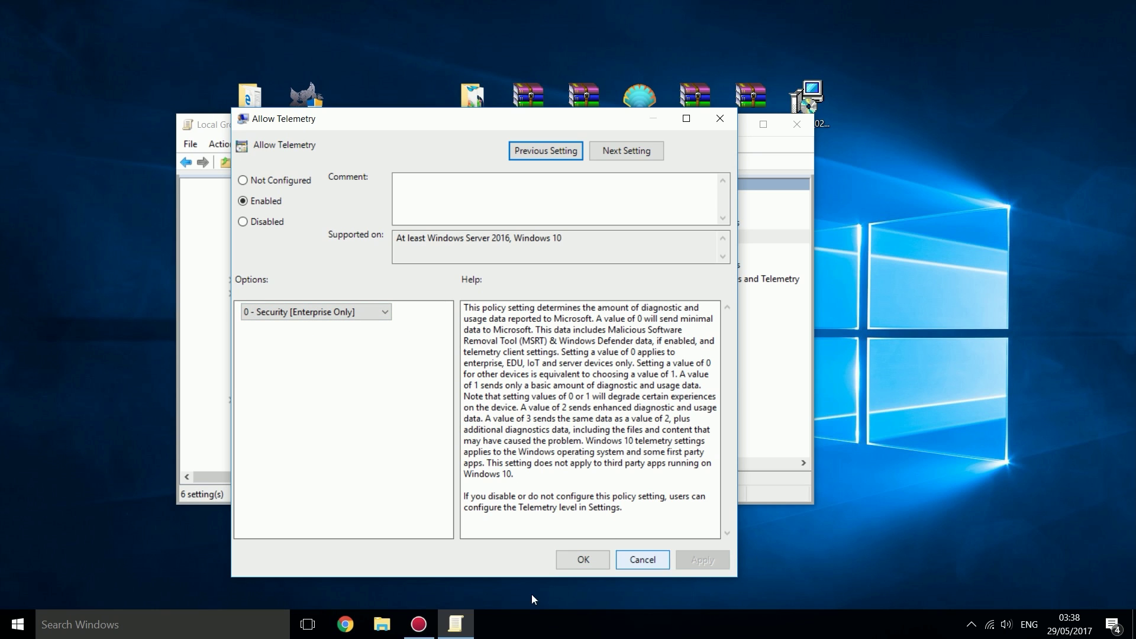
{"action": "left_click", "coordinate": [579, 555]}
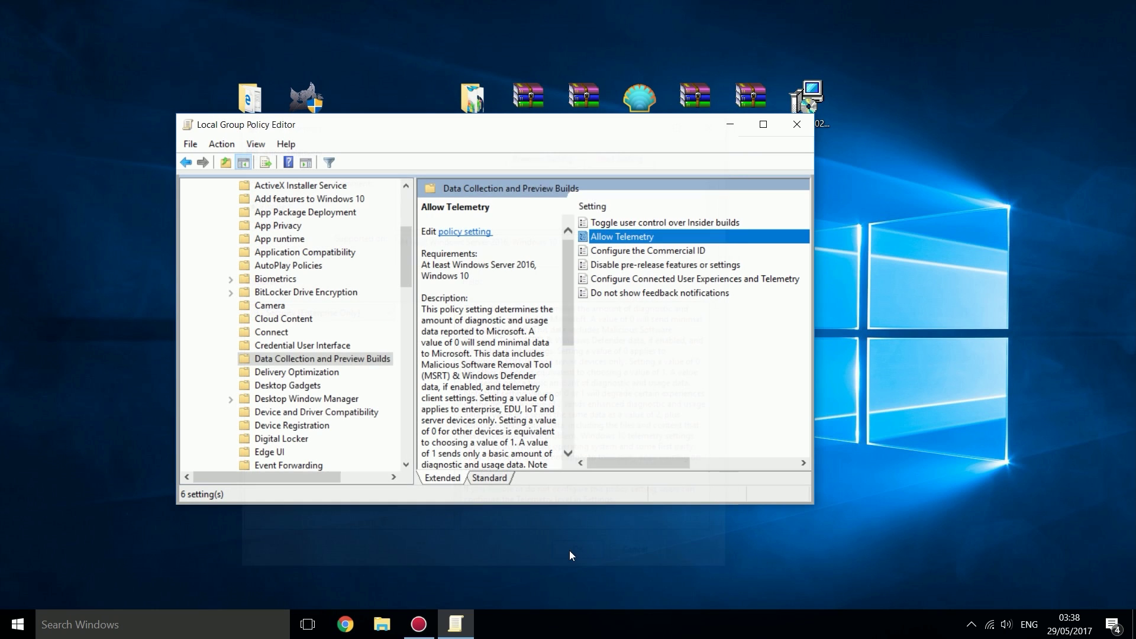
Close the Group Policy Editor and select the SpybotAnti and DWS_Lite desktop icons
{"action": "left_click", "coordinate": [797, 124]}
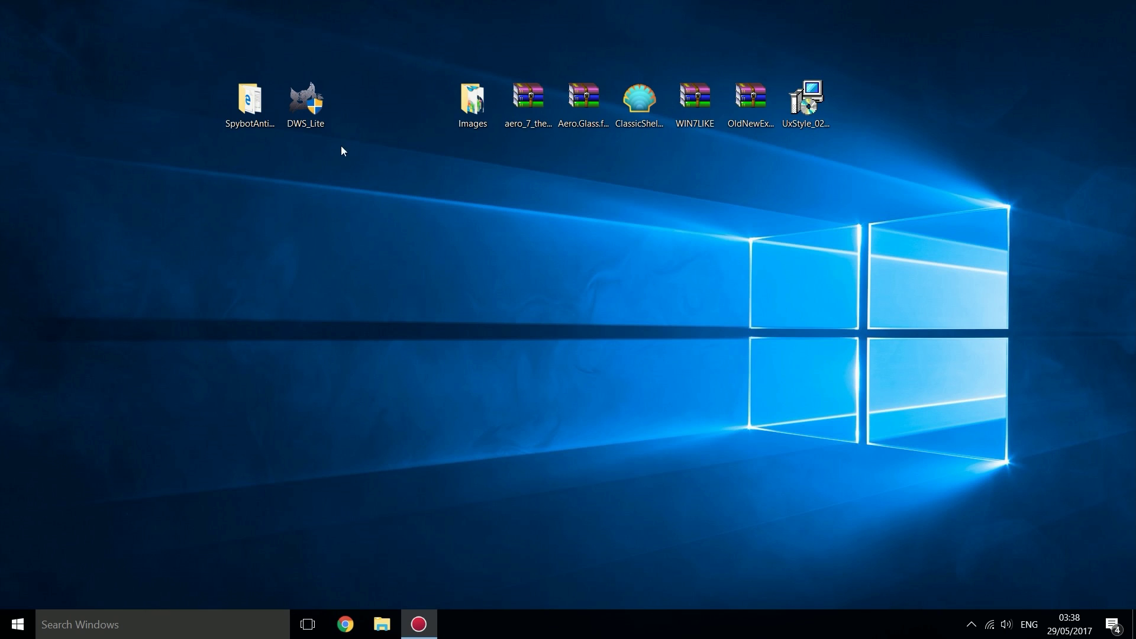
{"action": "left_click_drag", "start_coordinate": [344, 51], "coordinate": [329, 79]}
{"action": "left_click_drag", "start_coordinate": [185, 222], "coordinate": [387, 39]}
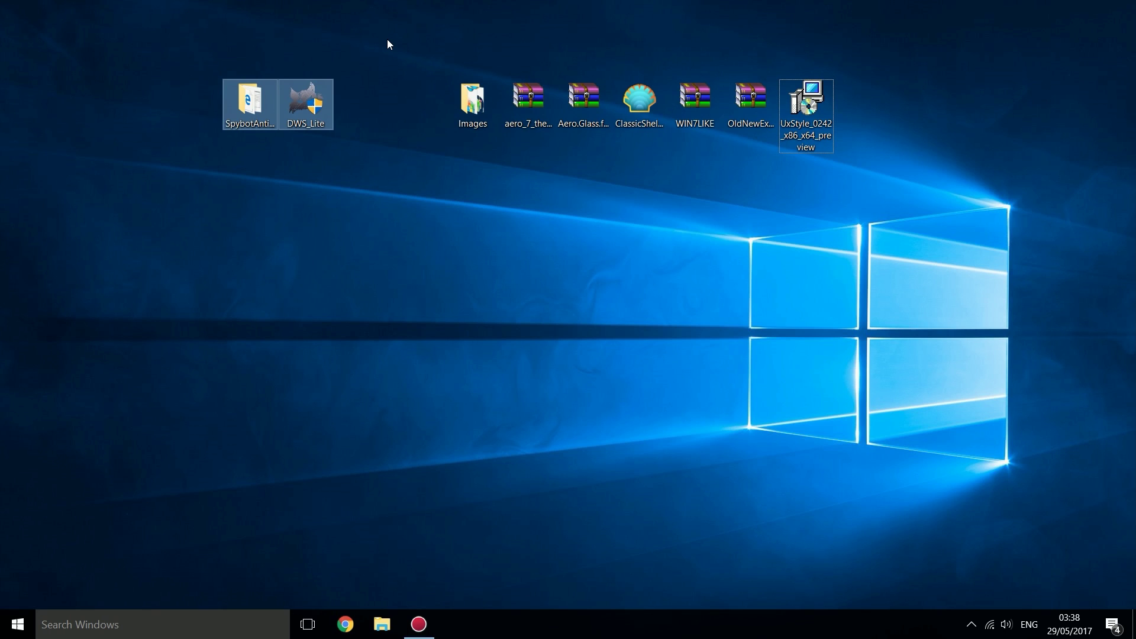
{"action": "left_click_drag", "start_coordinate": [218, 179], "coordinate": [358, 77]}
{"action": "left_click_drag", "start_coordinate": [278, 165], "coordinate": [342, 54]}
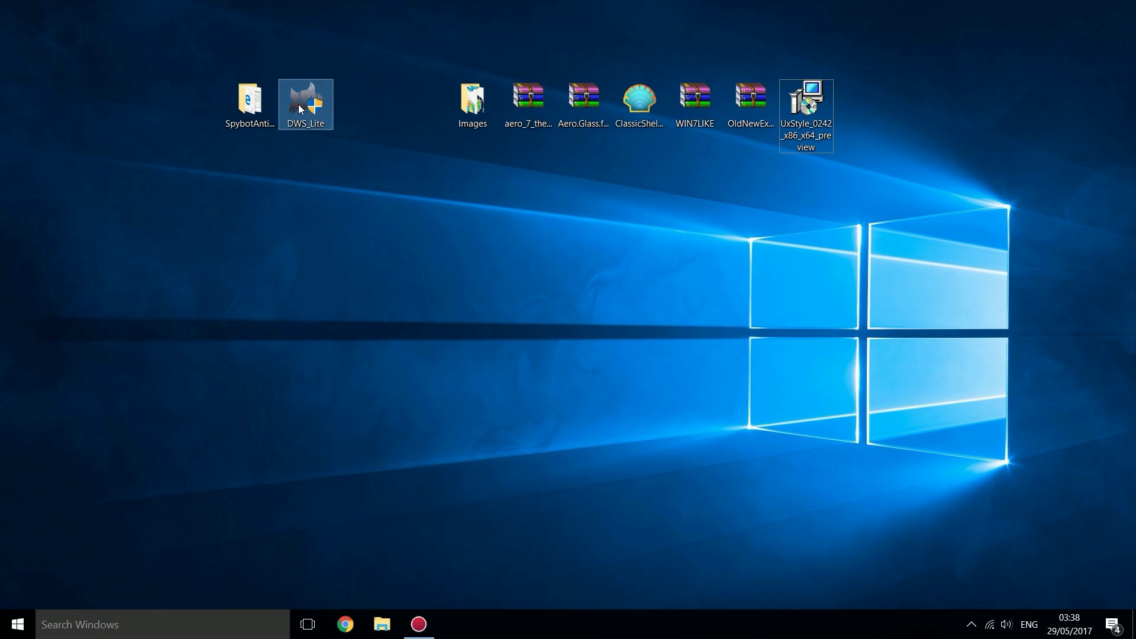
{"action": "mouse_move", "coordinate": [300, 106]}
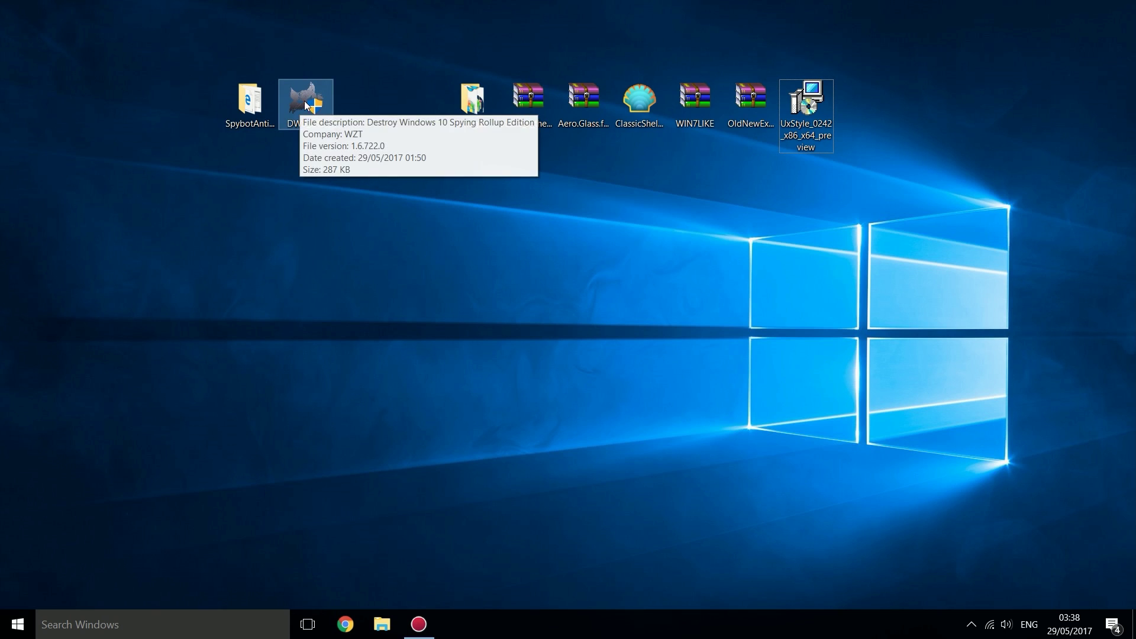
{"action": "left_click", "coordinate": [250, 101]}
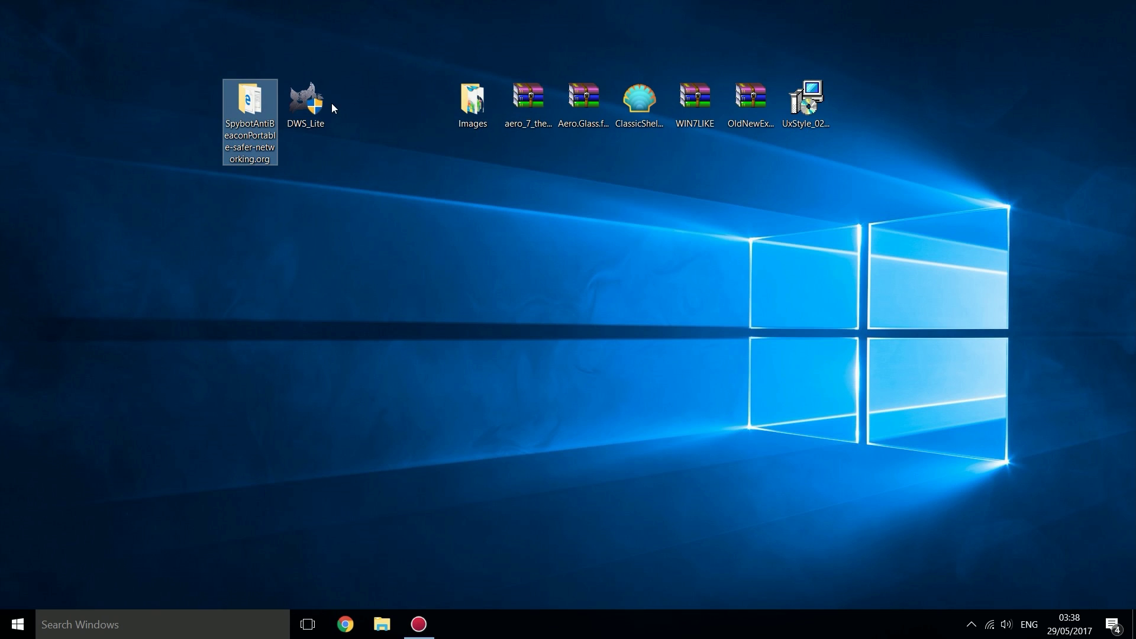
{"action": "left_click_drag", "start_coordinate": [377, 188], "coordinate": [159, 45]}
{"action": "left_click_drag", "start_coordinate": [167, 222], "coordinate": [941, 138]}
{"action": "left_click", "coordinate": [356, 225]}
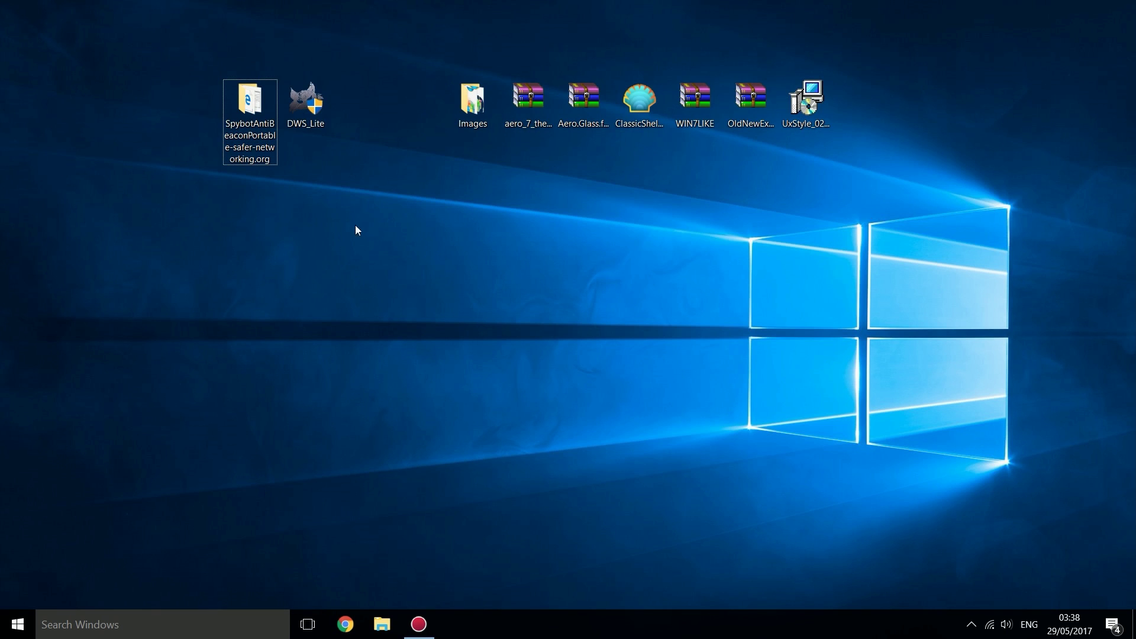
Run DWS_Lite as administrator
{"action": "left_click", "coordinate": [312, 108]}
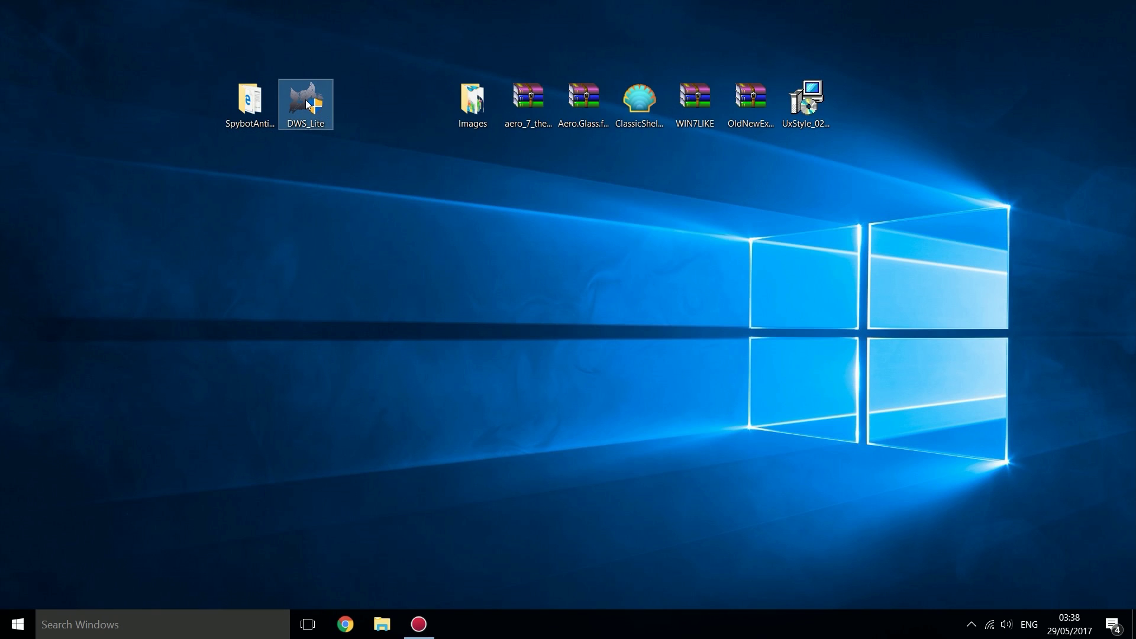
{"action": "mouse_move", "coordinate": [308, 104]}
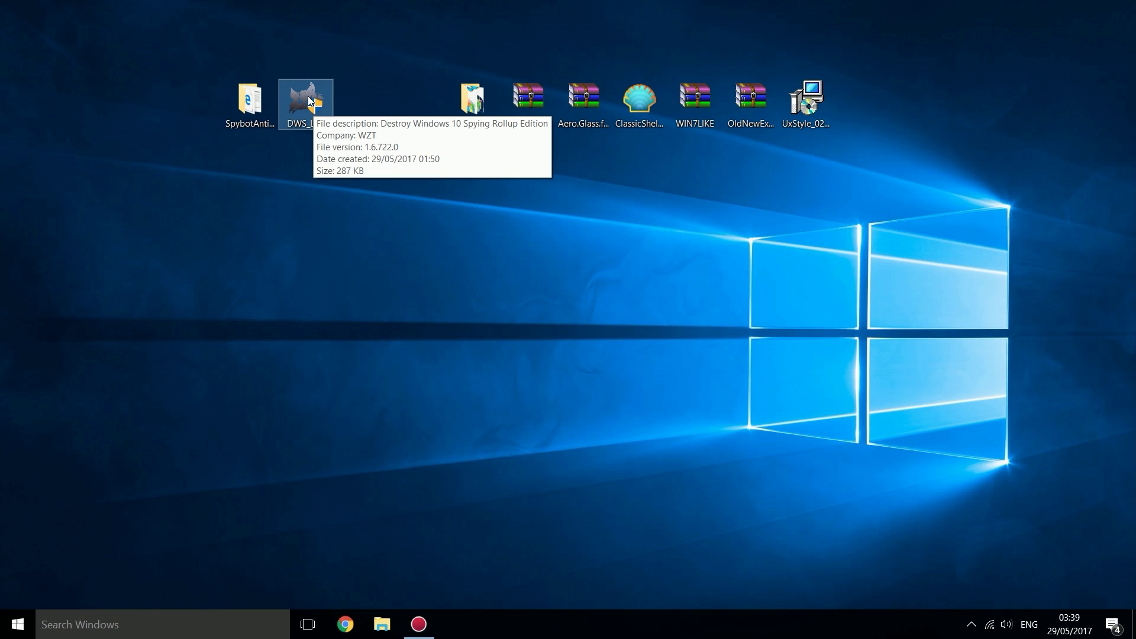
{"action": "right_click", "coordinate": [309, 100]}
{"action": "left_click", "coordinate": [344, 125]}
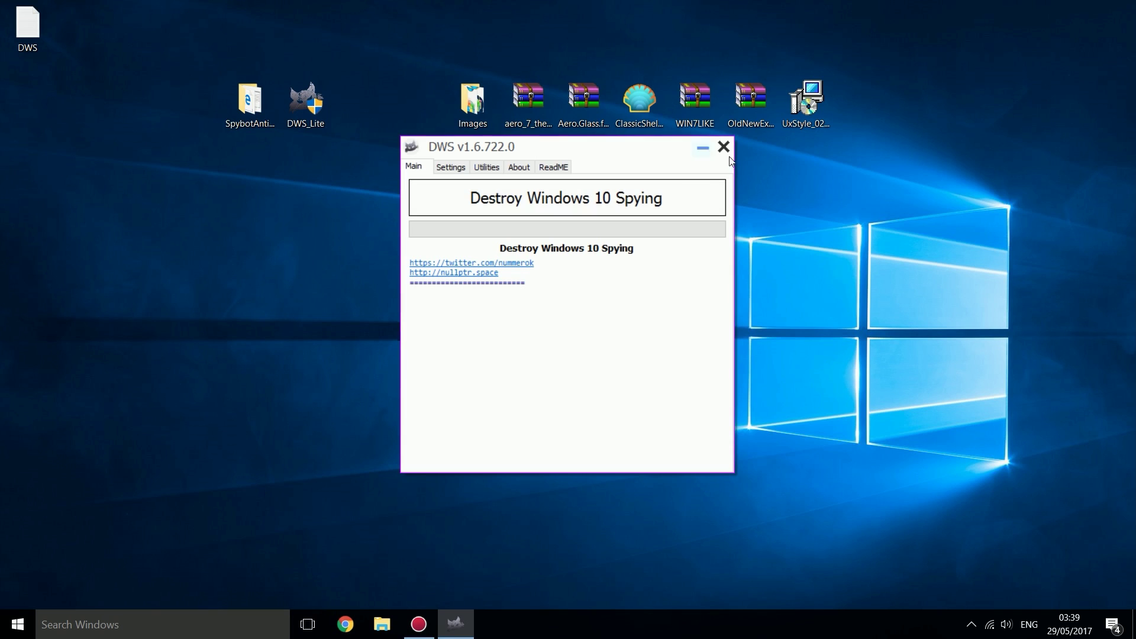
Run Destroy Windows 10 Spying and decline the restart prompt
{"action": "left_click", "coordinate": [527, 197]}
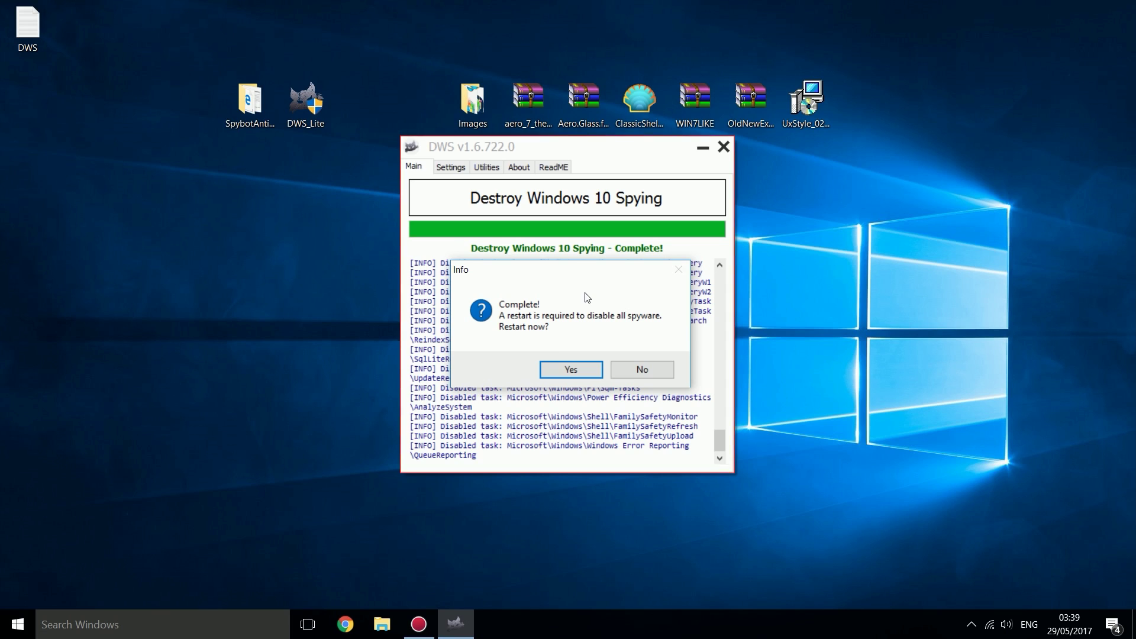
{"action": "left_click", "coordinate": [645, 370]}
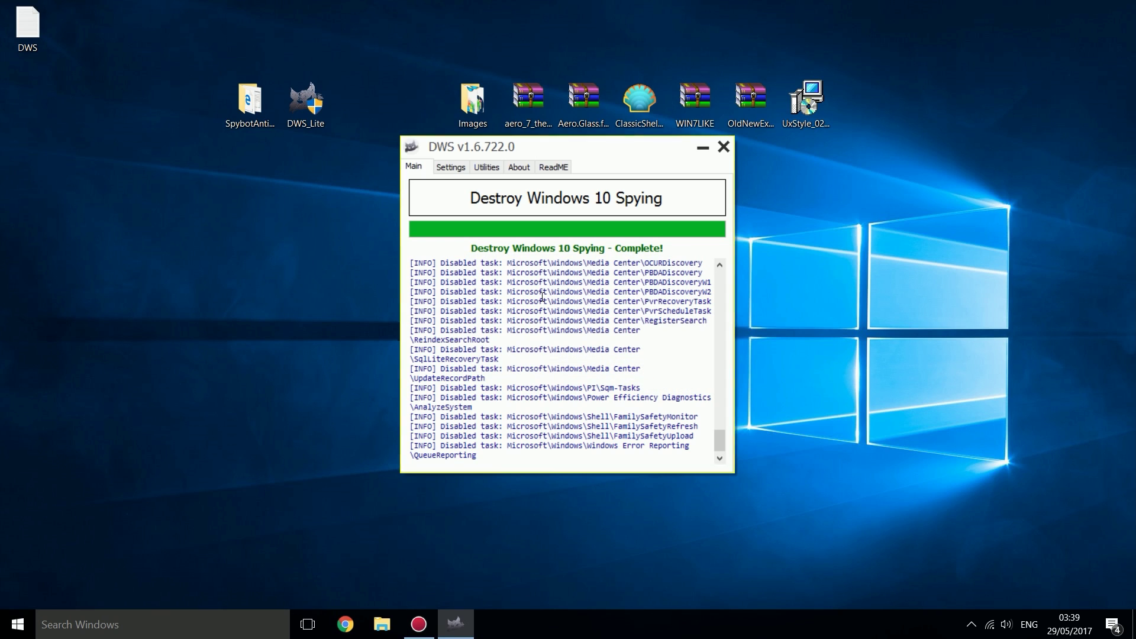
{"action": "left_click_drag", "start_coordinate": [570, 150], "coordinate": [549, 189]}
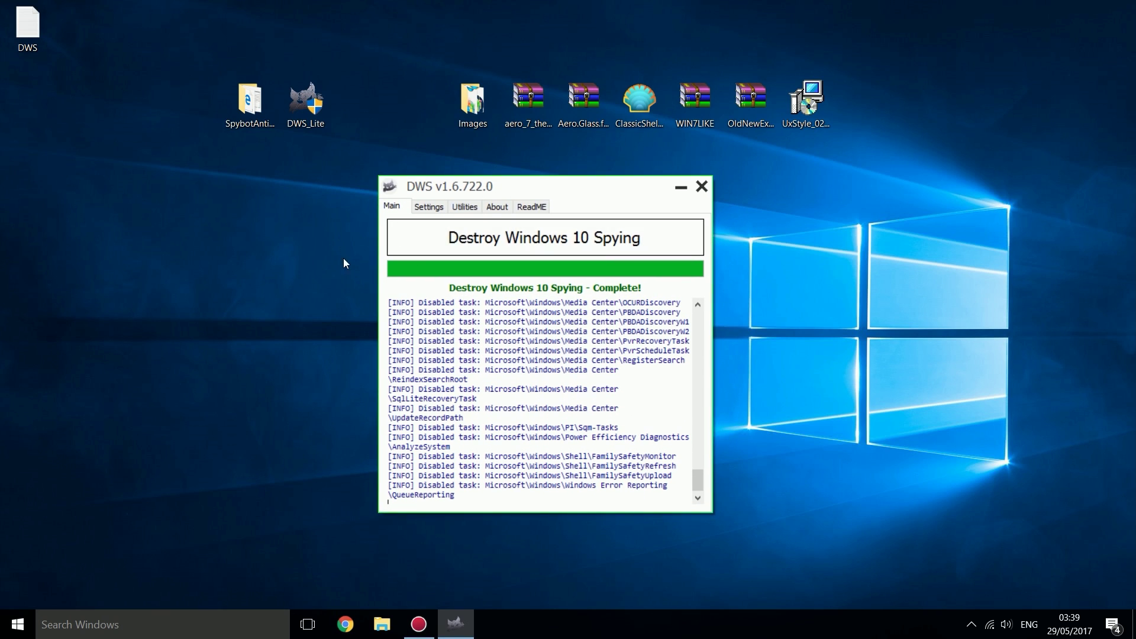
Browse the Utilities, About and Settings tabs, then close the DWS window
{"action": "left_click", "coordinate": [456, 206]}
{"action": "left_click", "coordinate": [453, 213]}
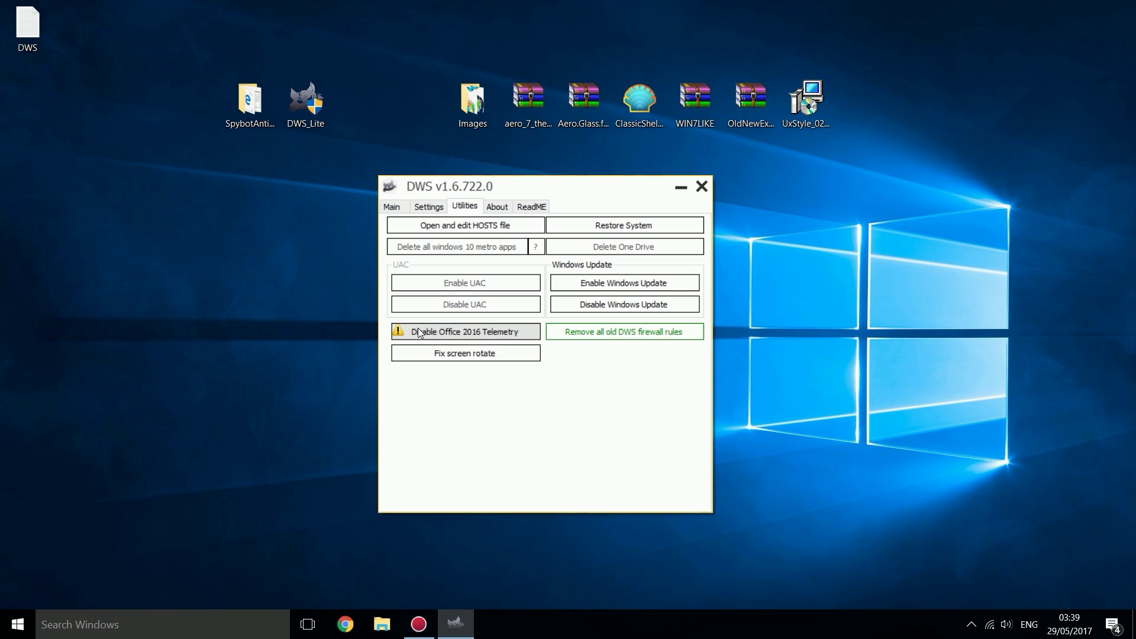
{"action": "left_click", "coordinate": [495, 206]}
{"action": "left_click", "coordinate": [431, 208]}
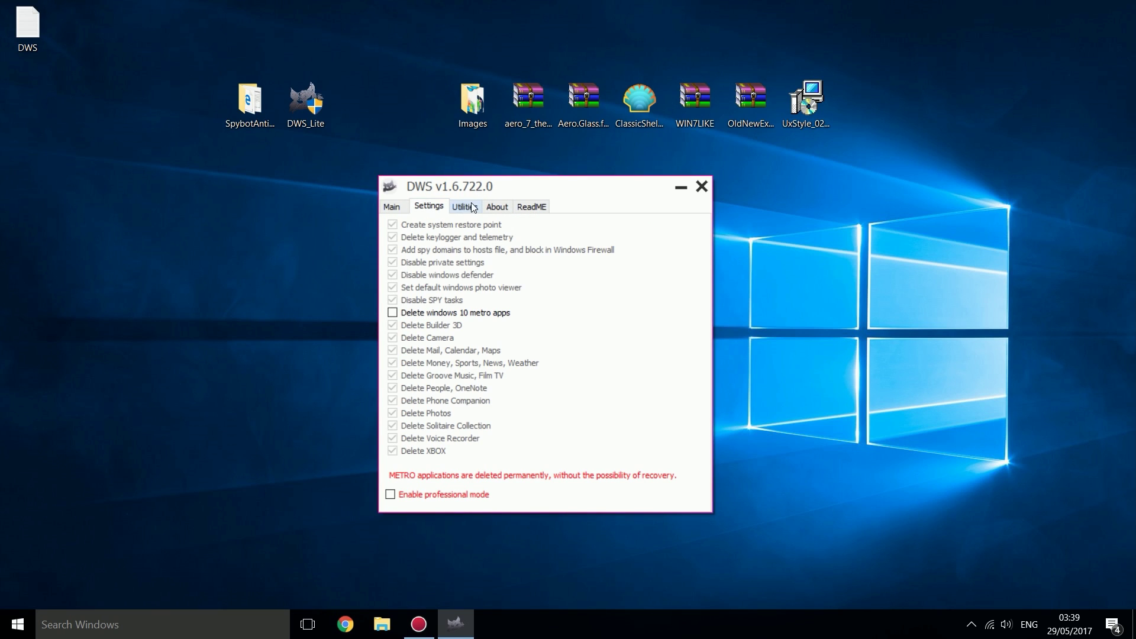
{"action": "key", "text": "alt+F4"}
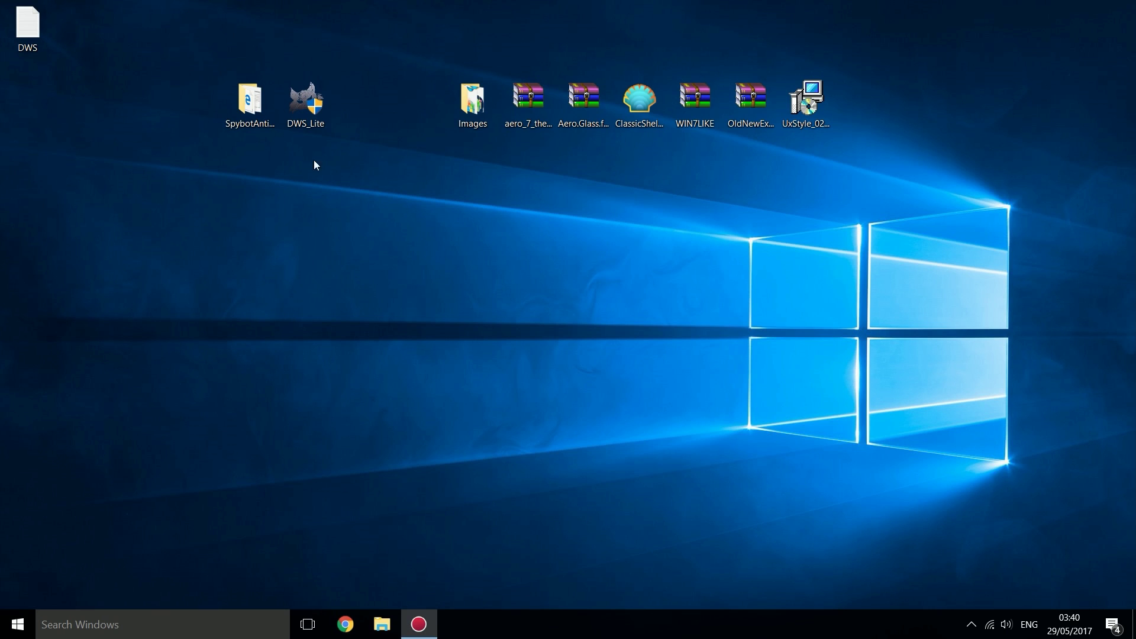
{"action": "left_click_drag", "start_coordinate": [384, 93], "coordinate": [233, 124]}
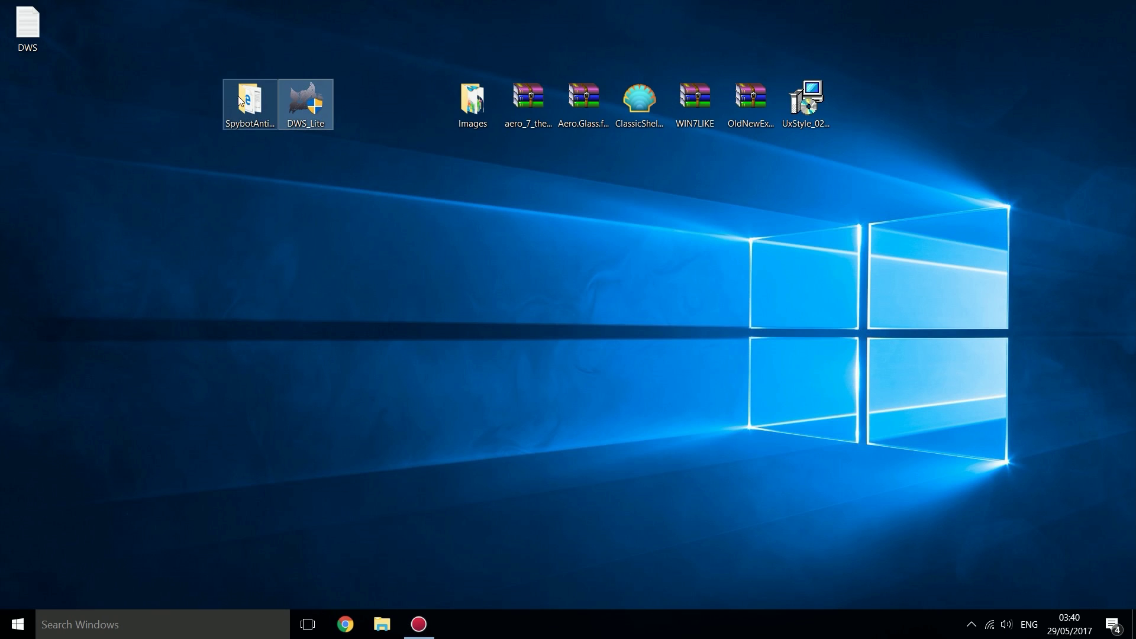
Run AntiBeaconLoaderPortable from the SpybotAntiBeaconPortable folder as administrator
{"action": "left_click", "coordinate": [238, 112]}
{"action": "double_click", "coordinate": [272, 98]}
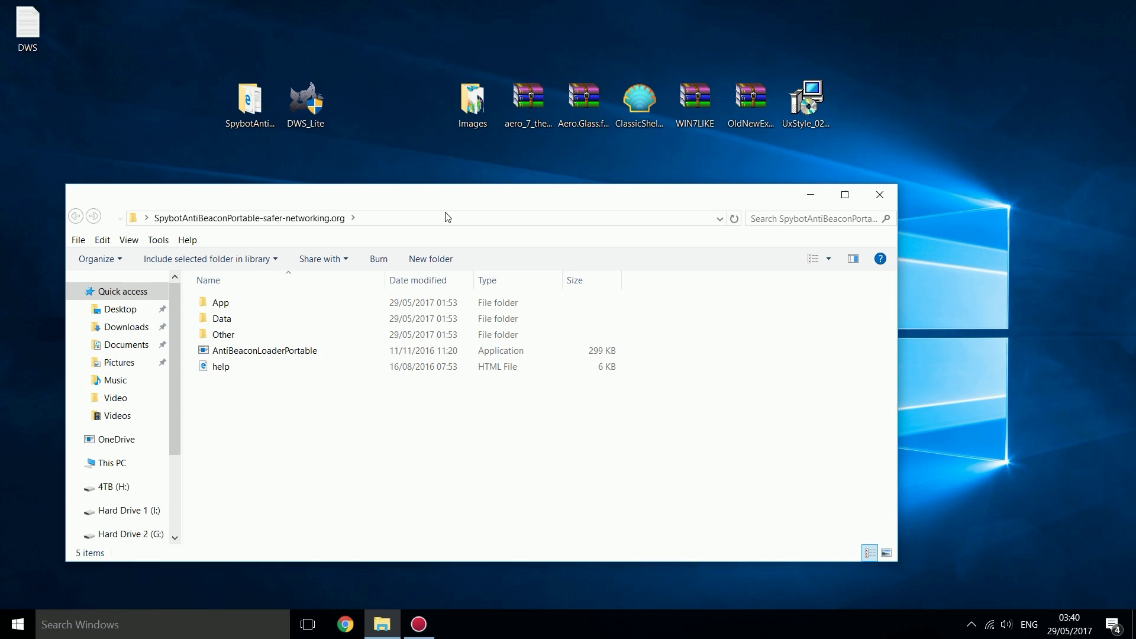
{"action": "double_click", "coordinate": [367, 315]}
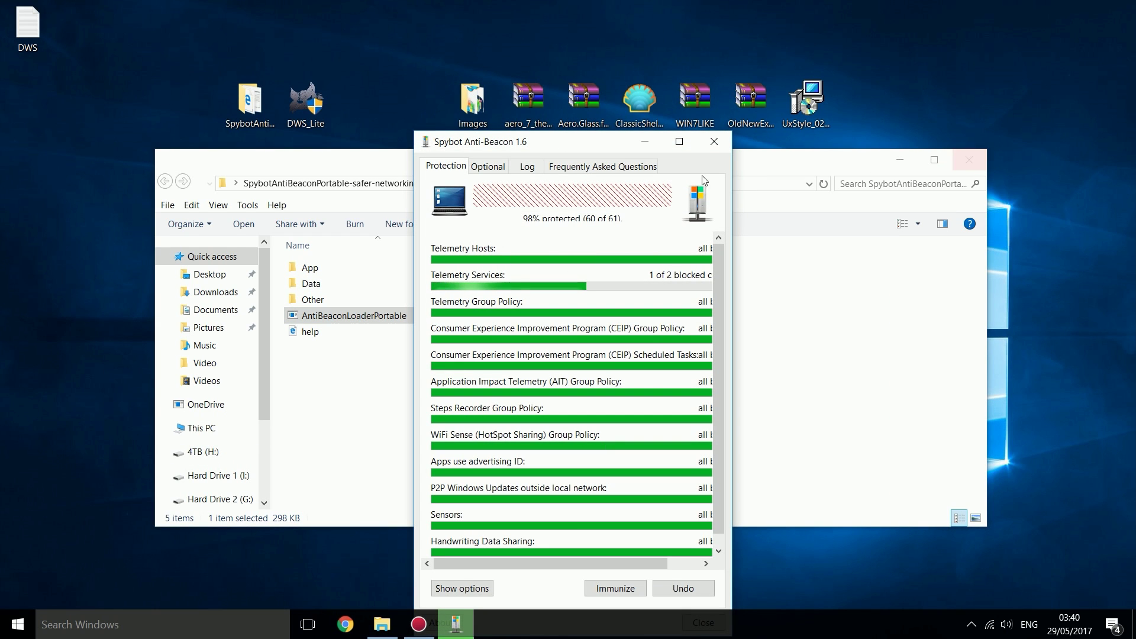
{"action": "left_click", "coordinate": [714, 141]}
{"action": "right_click", "coordinate": [342, 315]}
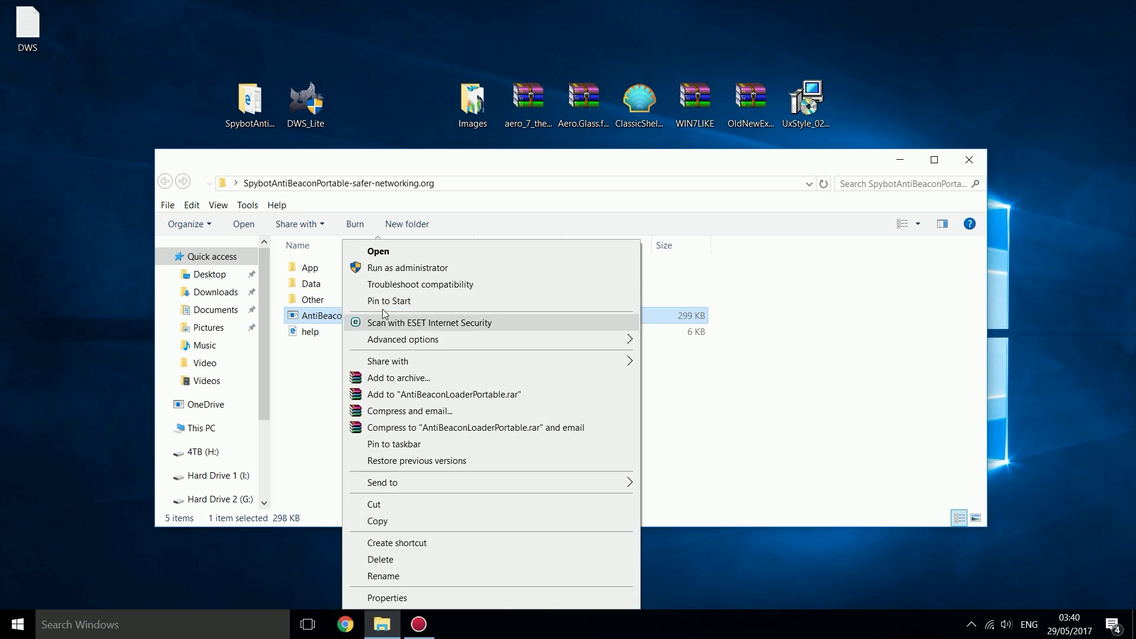
{"action": "left_click", "coordinate": [467, 268]}
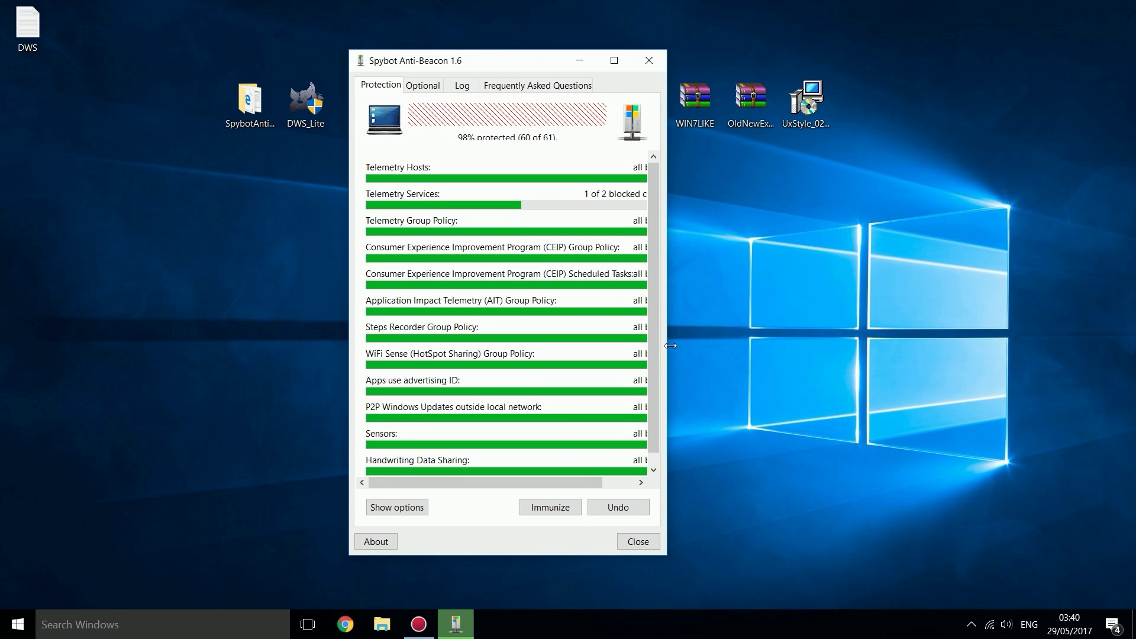
Immunize the system against telemetry and show the Optional blocks
{"action": "left_click_drag", "start_coordinate": [670, 351], "coordinate": [810, 350]}
{"action": "left_click", "coordinate": [689, 507]}
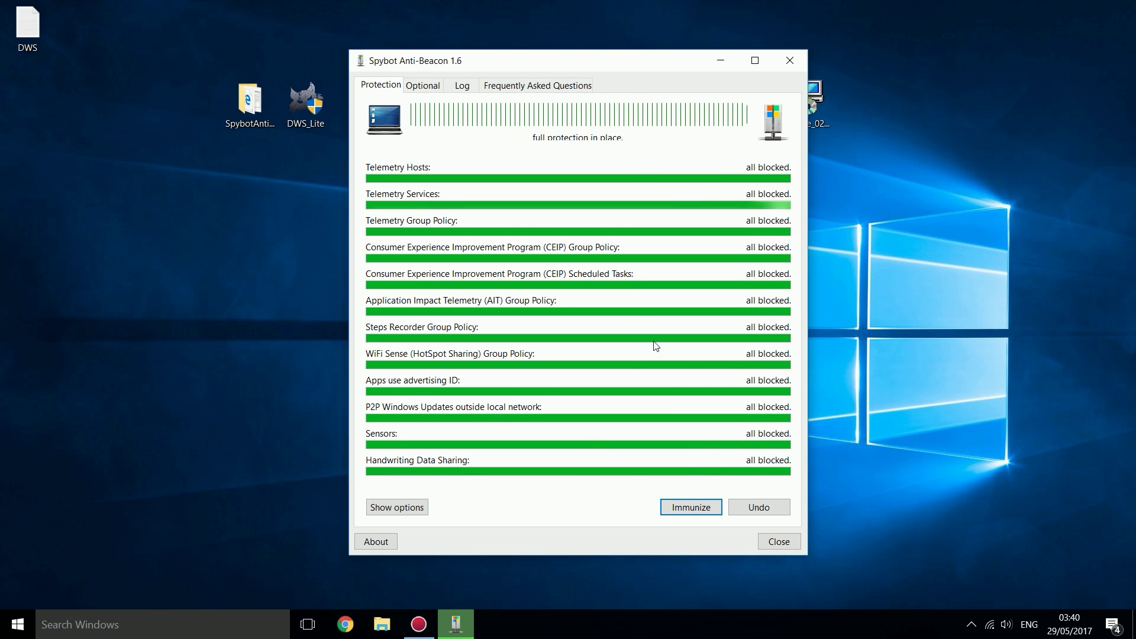
{"action": "left_click", "coordinate": [422, 87]}
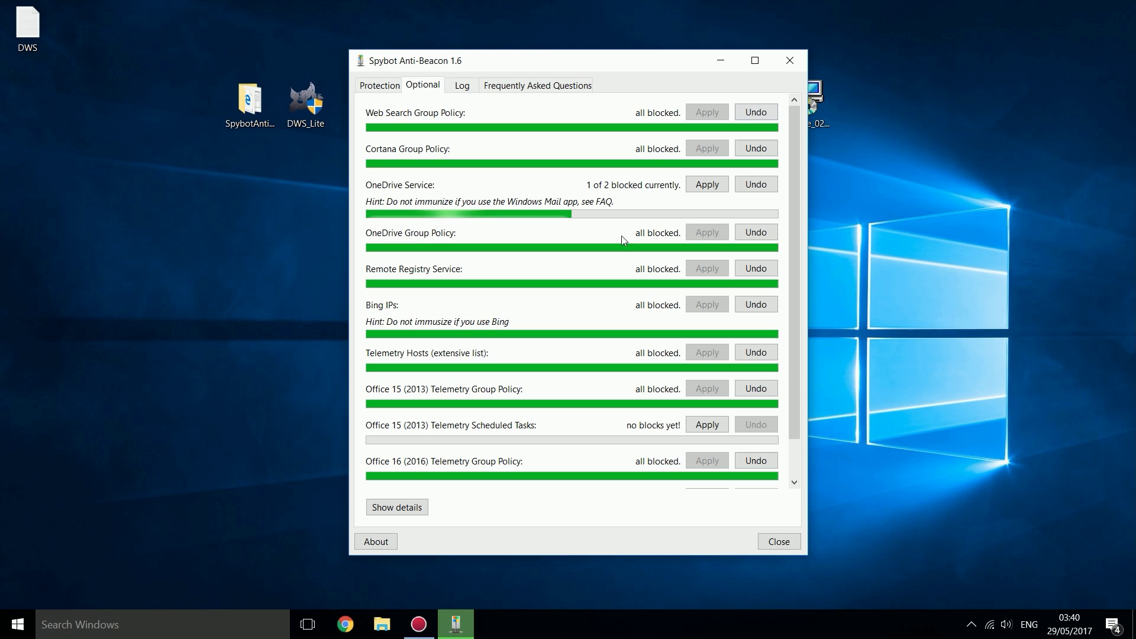
Apply the OneDrive Service, Office 15 and Office 16 telemetry task blocks, then close Anti-Beacon
{"action": "left_click", "coordinate": [700, 185]}
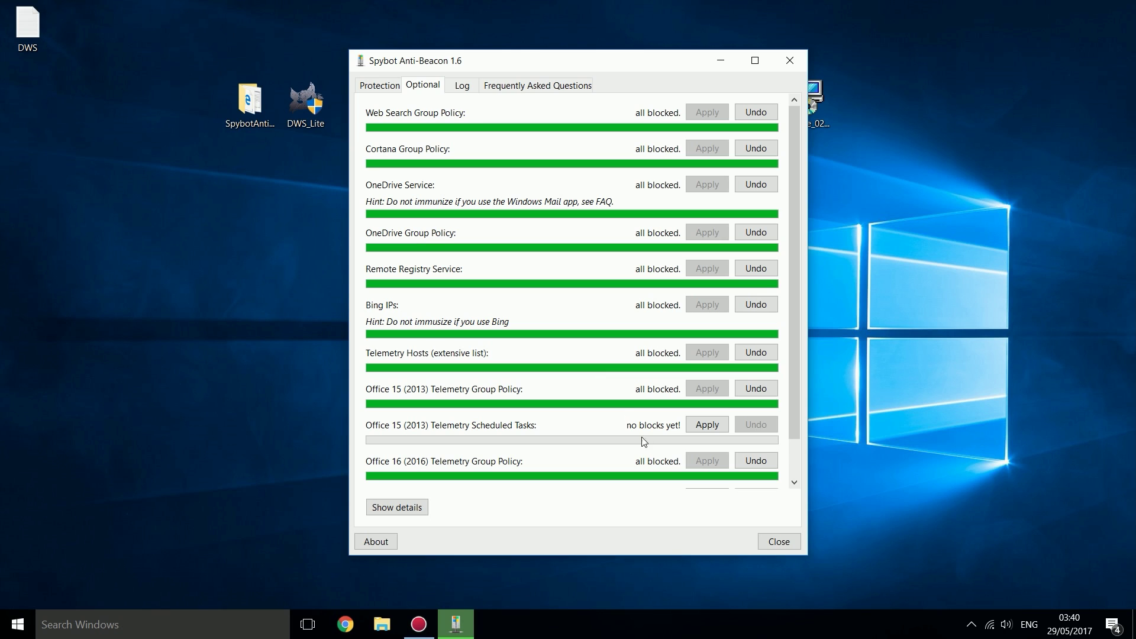
{"action": "left_click_drag", "start_coordinate": [791, 344], "coordinate": [766, 450]}
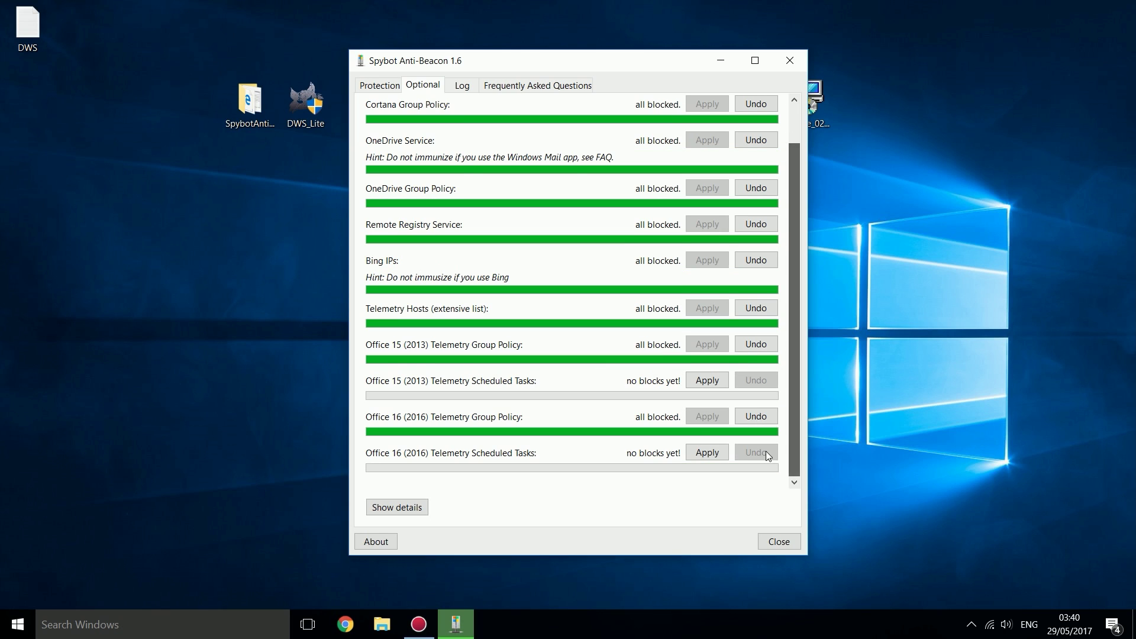
{"action": "left_click", "coordinate": [708, 378]}
{"action": "left_click", "coordinate": [707, 452]}
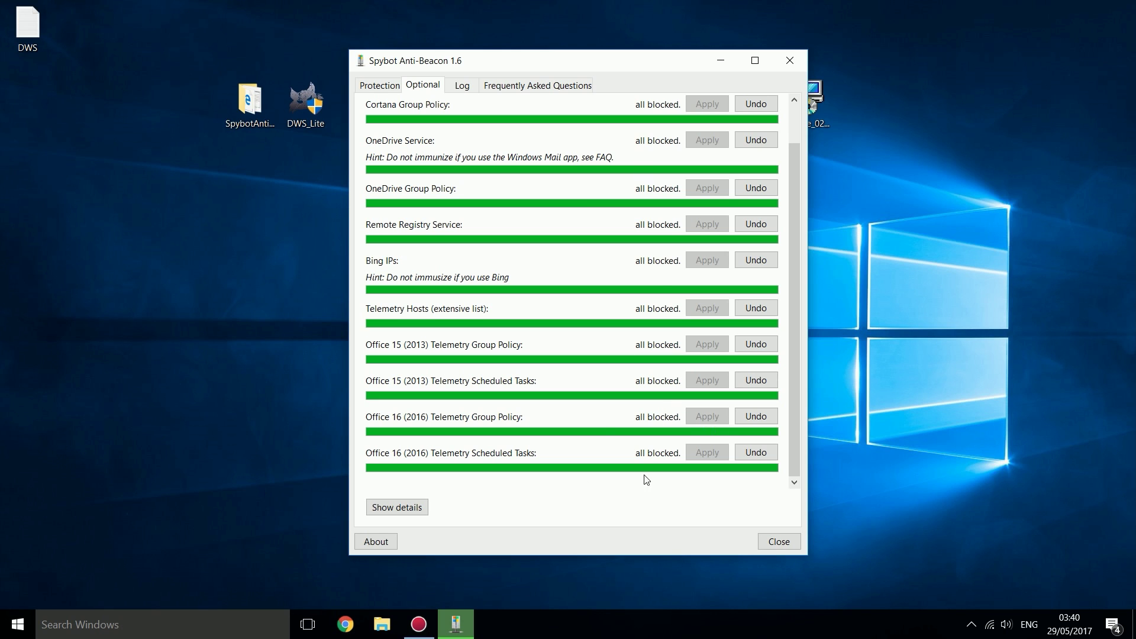
{"action": "left_click", "coordinate": [779, 542]}
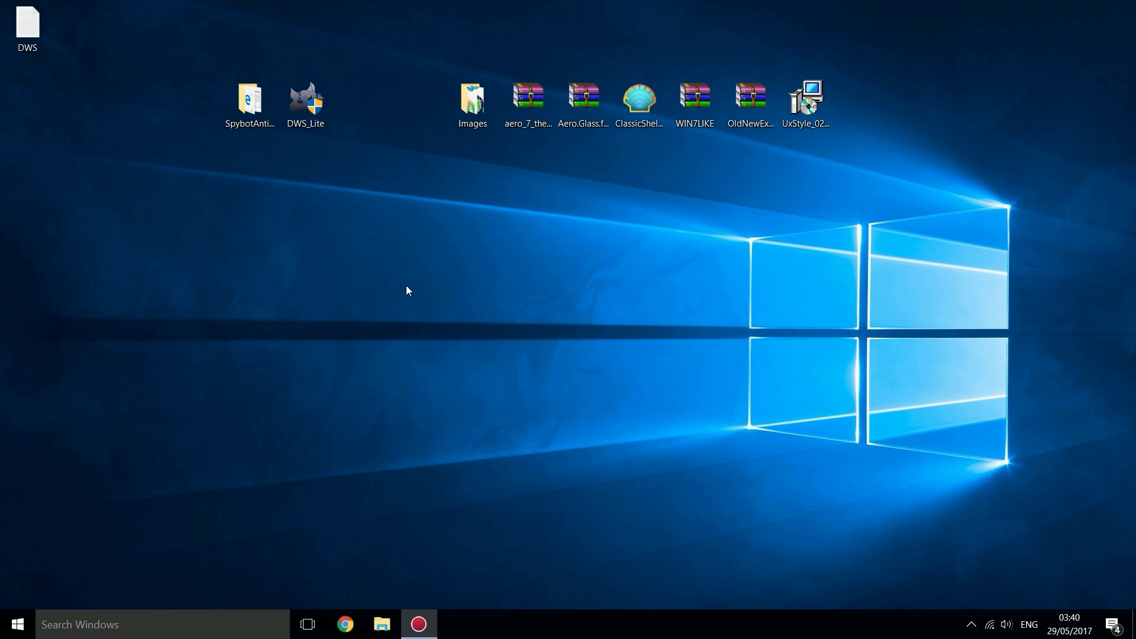
Search for 'settin' and open the Settings app
{"action": "left_click", "coordinate": [86, 632]}
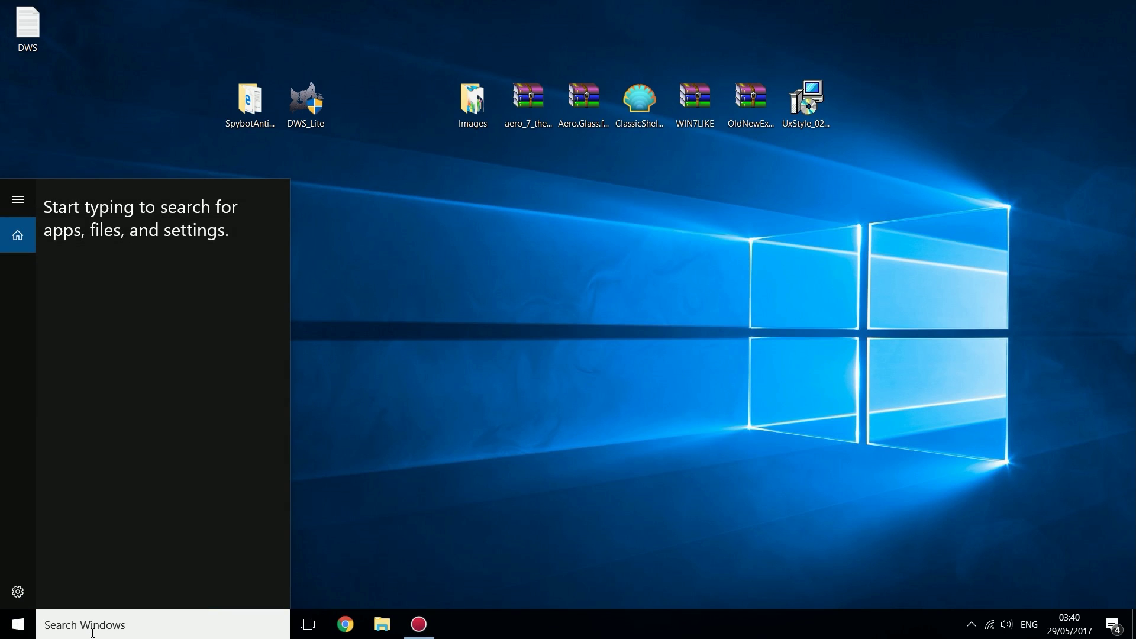
{"action": "left_click", "coordinate": [18, 591]}
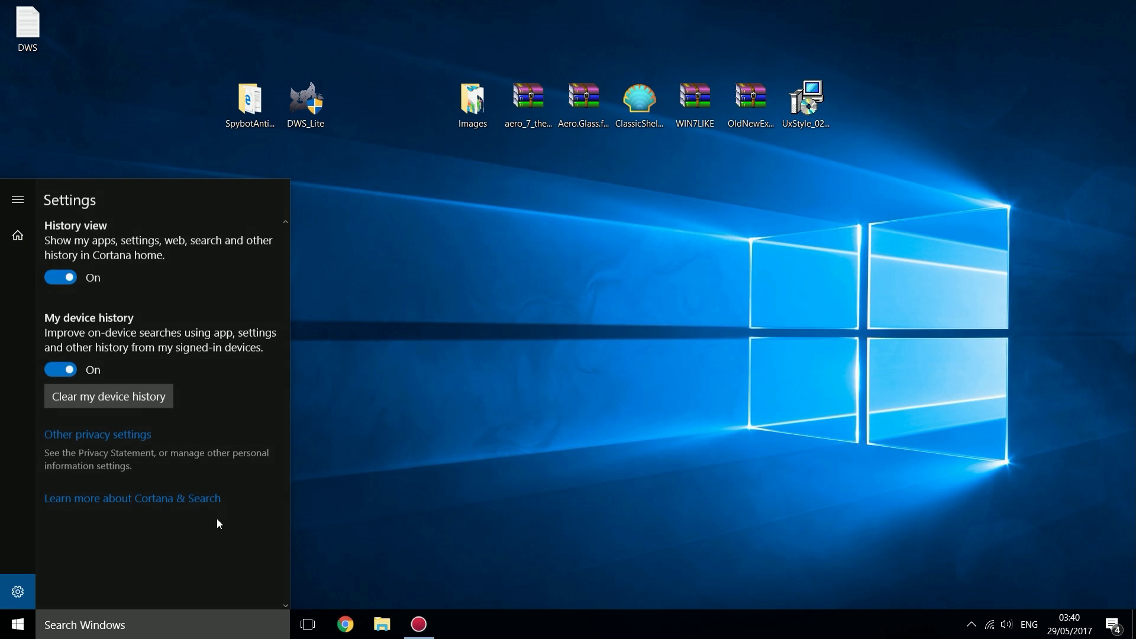
{"action": "left_click", "coordinate": [128, 627]}
{"action": "type", "text": "settin"}
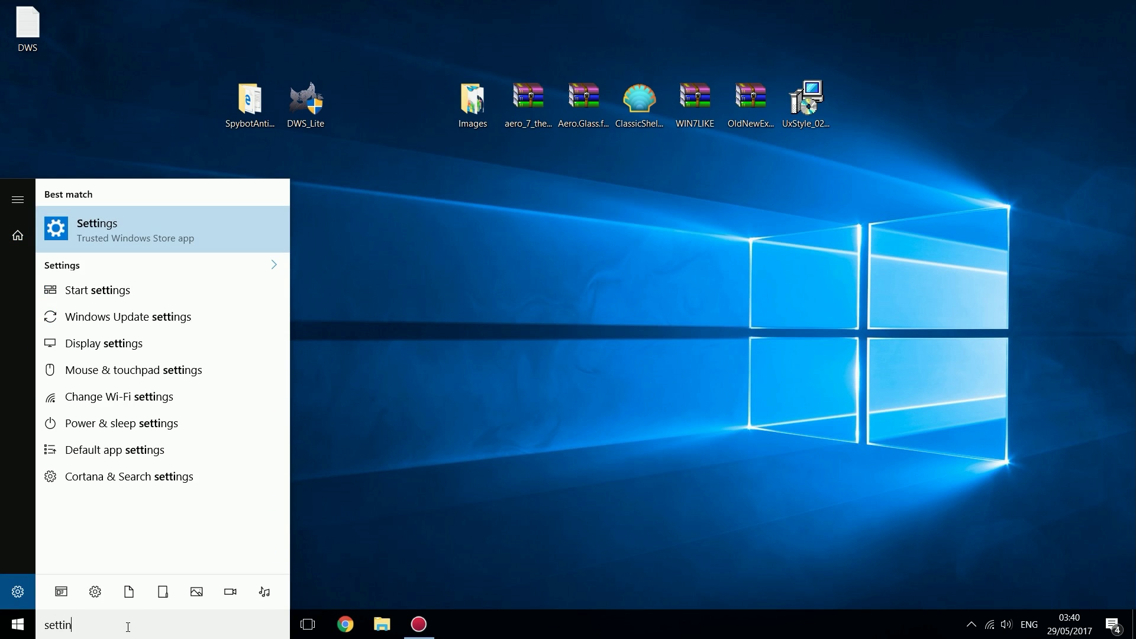
{"action": "key", "text": "Return"}
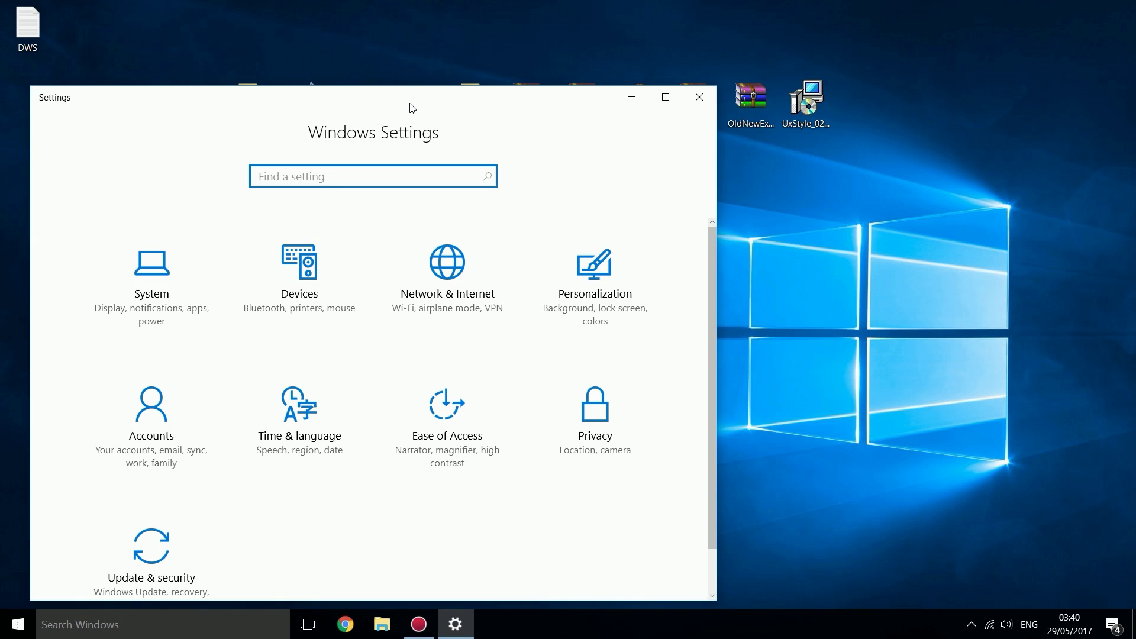
{"action": "left_click_drag", "start_coordinate": [412, 109], "coordinate": [576, 42]}
Open System > Apps & features and scroll through the installed apps list
{"action": "left_click", "coordinate": [309, 256]}
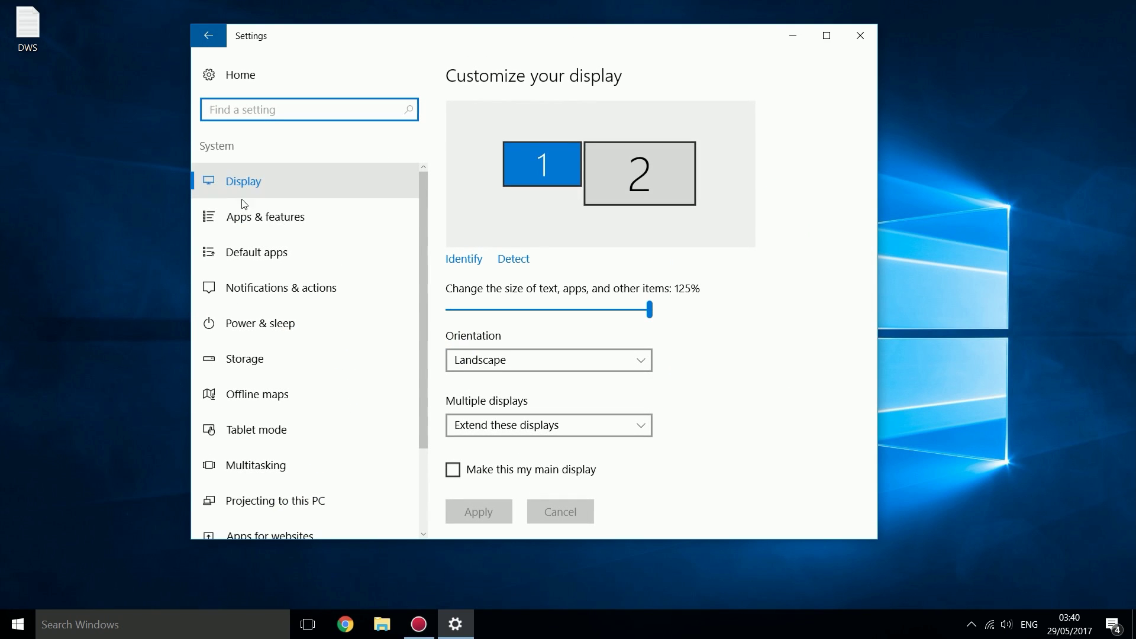
{"action": "left_click", "coordinate": [250, 223]}
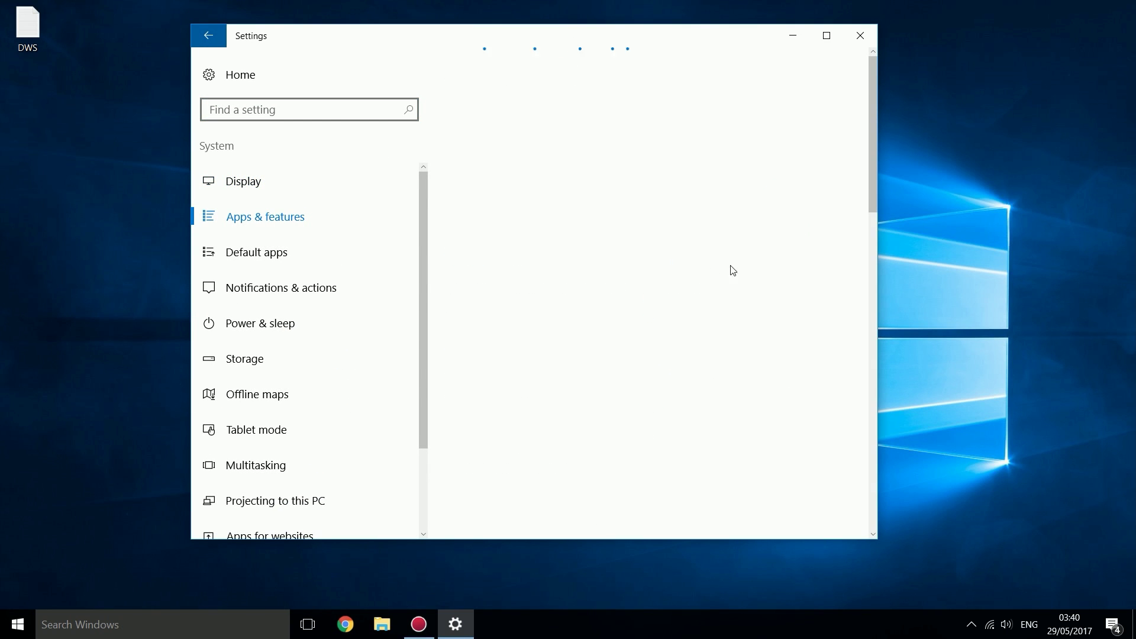
{"action": "left_click_drag", "start_coordinate": [874, 152], "coordinate": [897, 375]}
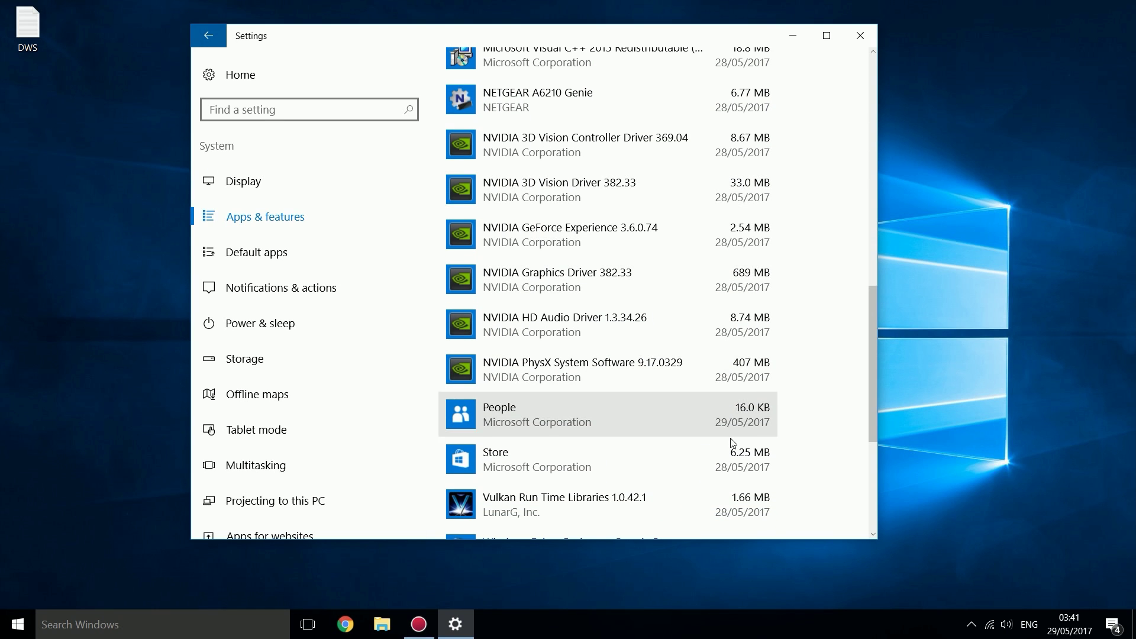
{"action": "scroll", "coordinate": [735, 449], "scroll_direction": "down", "scroll_amount": 5}
{"action": "scroll", "coordinate": [592, 402], "scroll_direction": "up", "scroll_amount": 15}
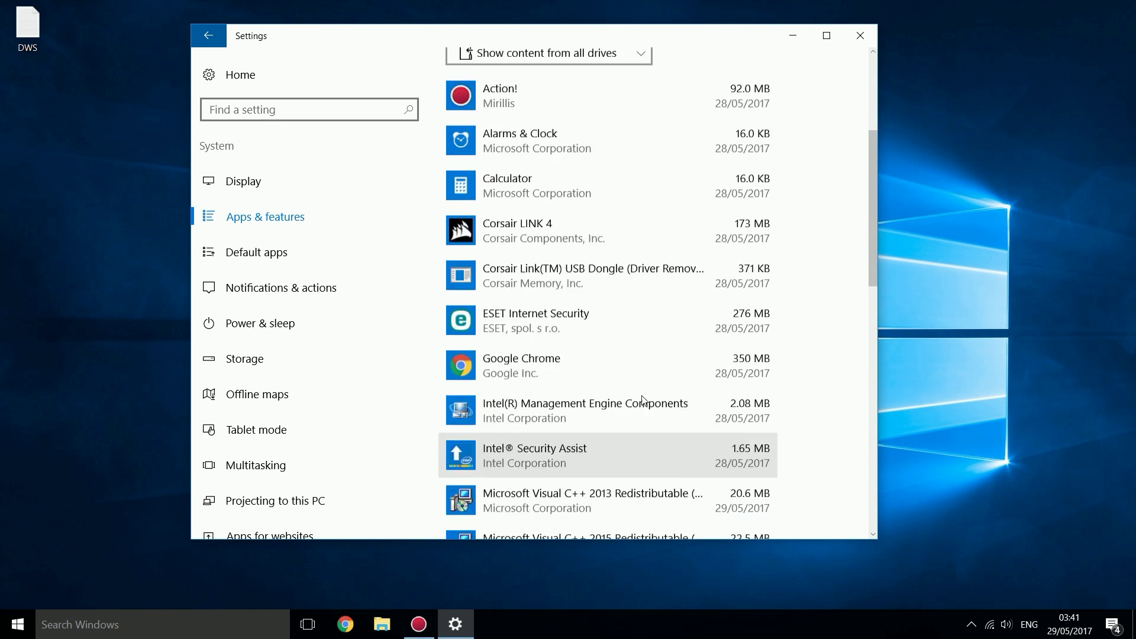
{"action": "scroll", "coordinate": [638, 397], "scroll_direction": "down", "scroll_amount": 2}
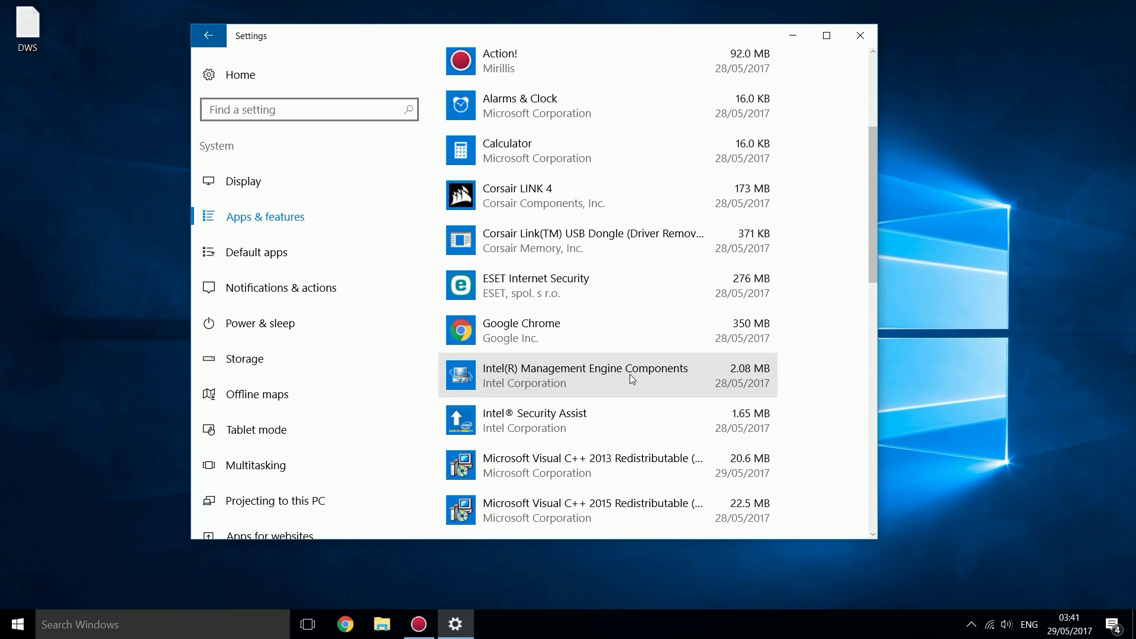
{"action": "left_click_drag", "start_coordinate": [587, 30], "coordinate": [655, 33]}
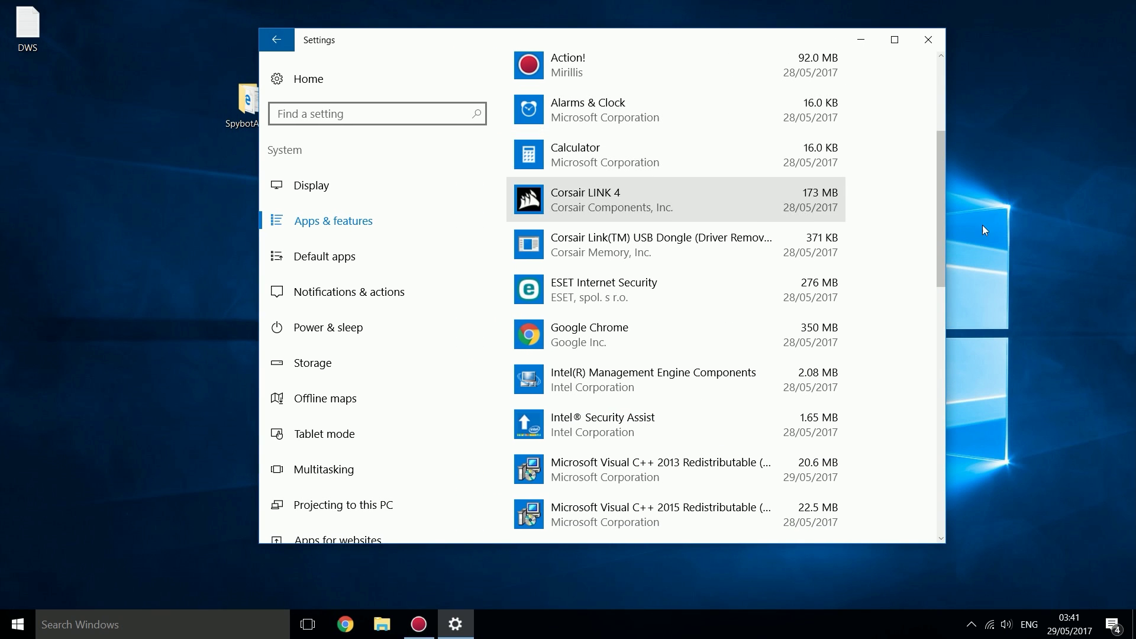
{"action": "left_click_drag", "start_coordinate": [943, 174], "coordinate": [938, 141]}
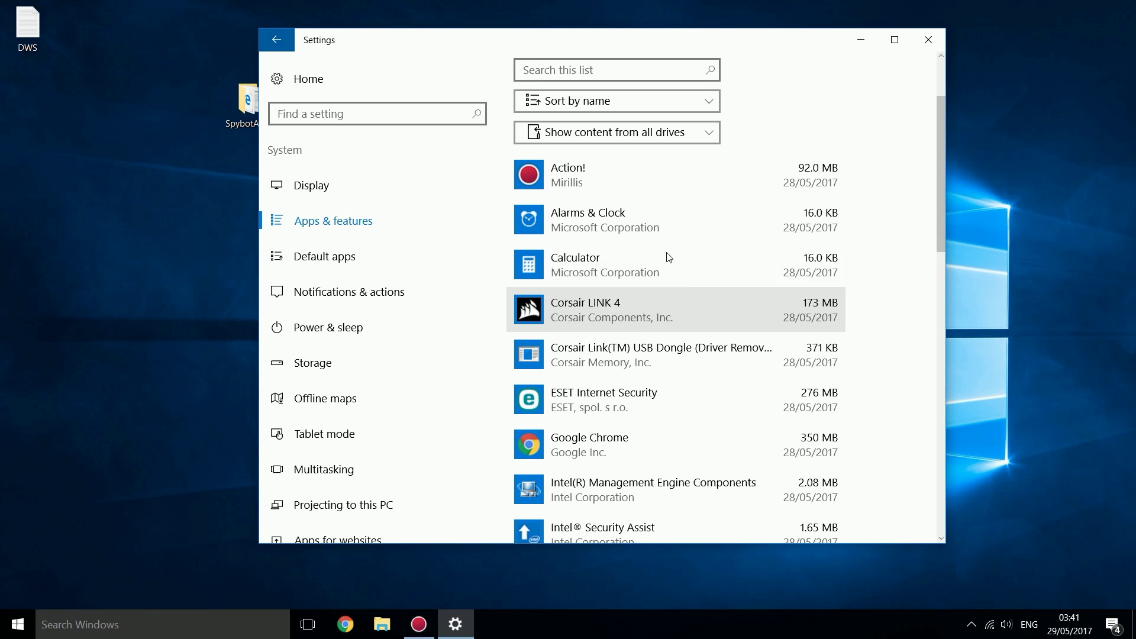
Expand the Alarms & Clock, Corsair, ESET and Google Chrome entries while scrolling the list
{"action": "left_click", "coordinate": [615, 220]}
{"action": "left_click", "coordinate": [669, 298]}
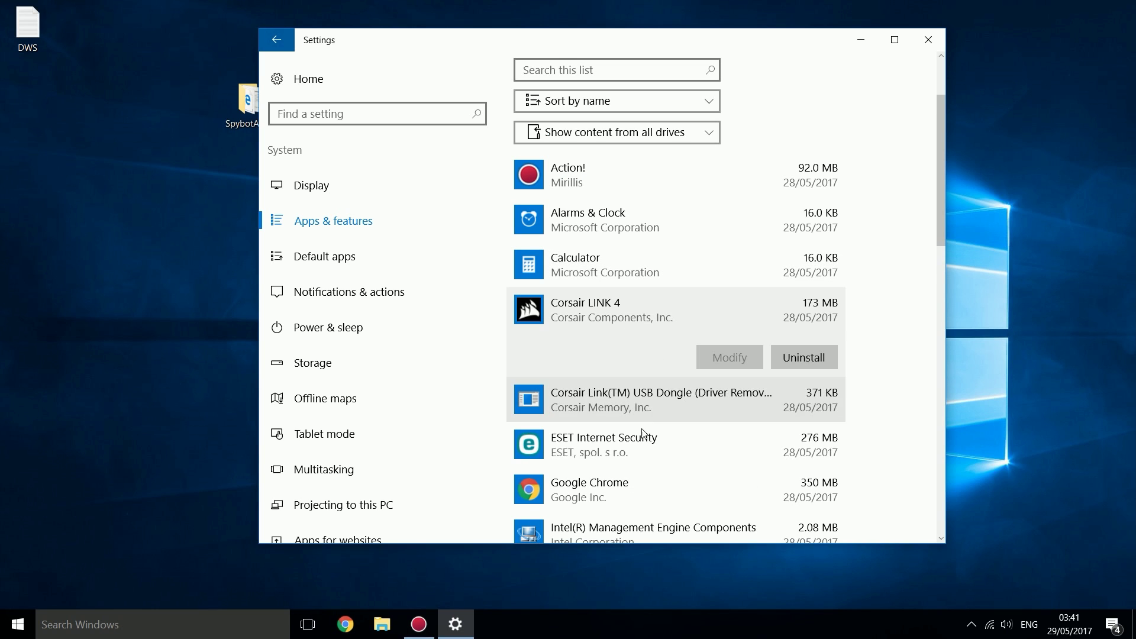
{"action": "left_click", "coordinate": [606, 404]}
{"action": "scroll", "coordinate": [623, 418], "scroll_direction": "down", "scroll_amount": 3}
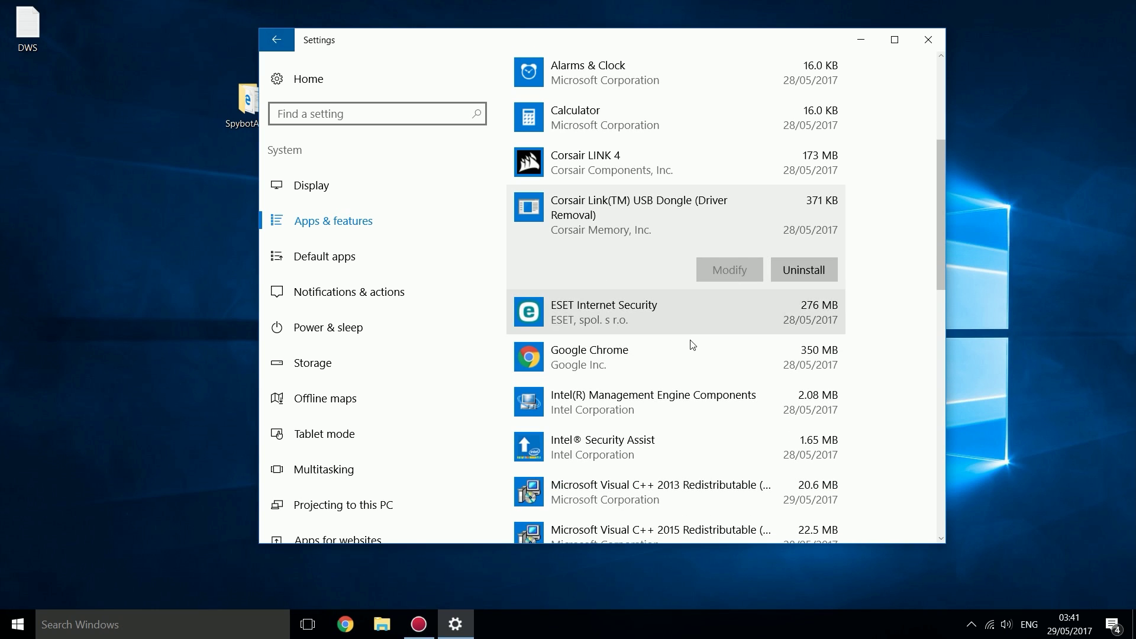
{"action": "left_click", "coordinate": [793, 327]}
{"action": "scroll", "coordinate": [740, 443], "scroll_direction": "down", "scroll_amount": 3}
{"action": "scroll", "coordinate": [622, 467], "scroll_direction": "up", "scroll_amount": 3}
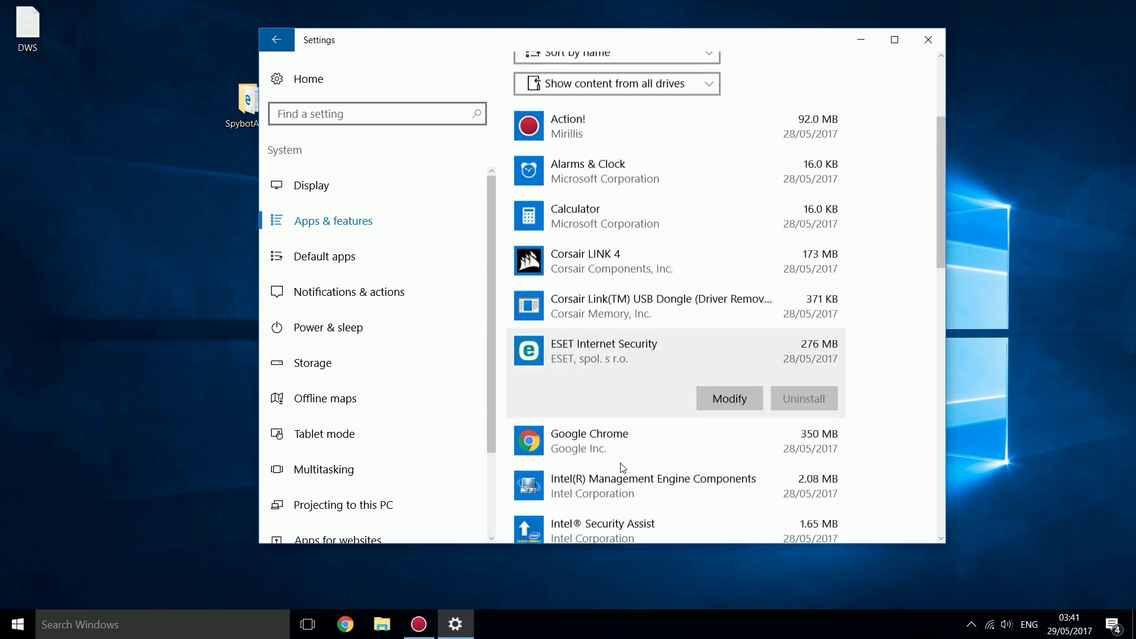
{"action": "scroll", "coordinate": [622, 467], "scroll_direction": "up", "scroll_amount": 3}
{"action": "scroll", "coordinate": [720, 508], "scroll_direction": "down", "scroll_amount": 3}
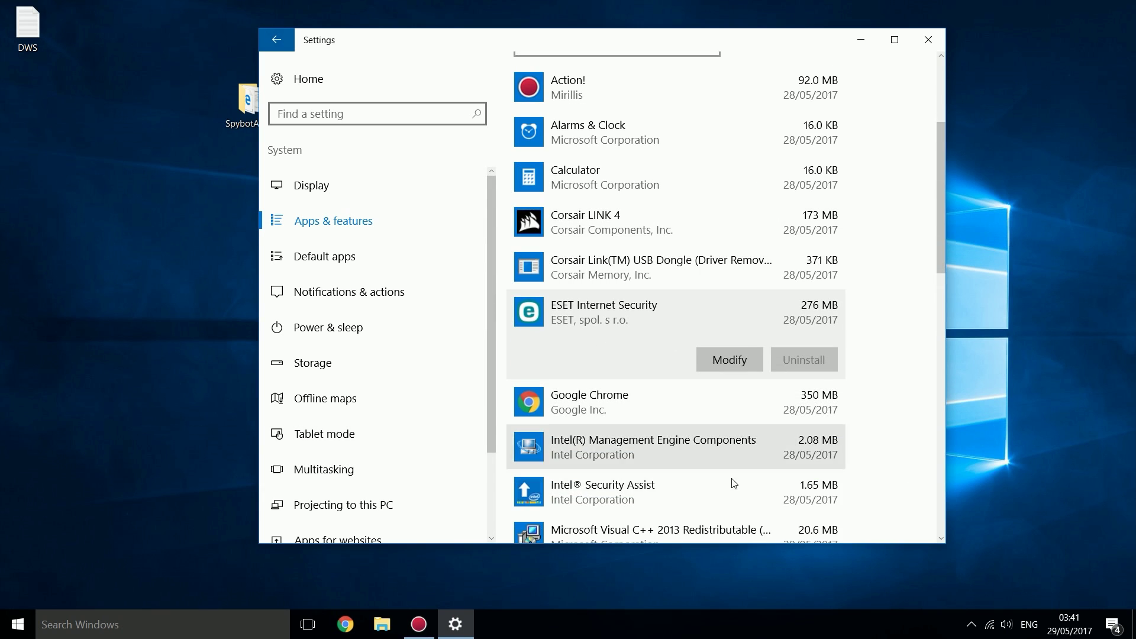
{"action": "scroll", "coordinate": [734, 484], "scroll_direction": "down", "scroll_amount": 4}
{"action": "left_click", "coordinate": [685, 185]}
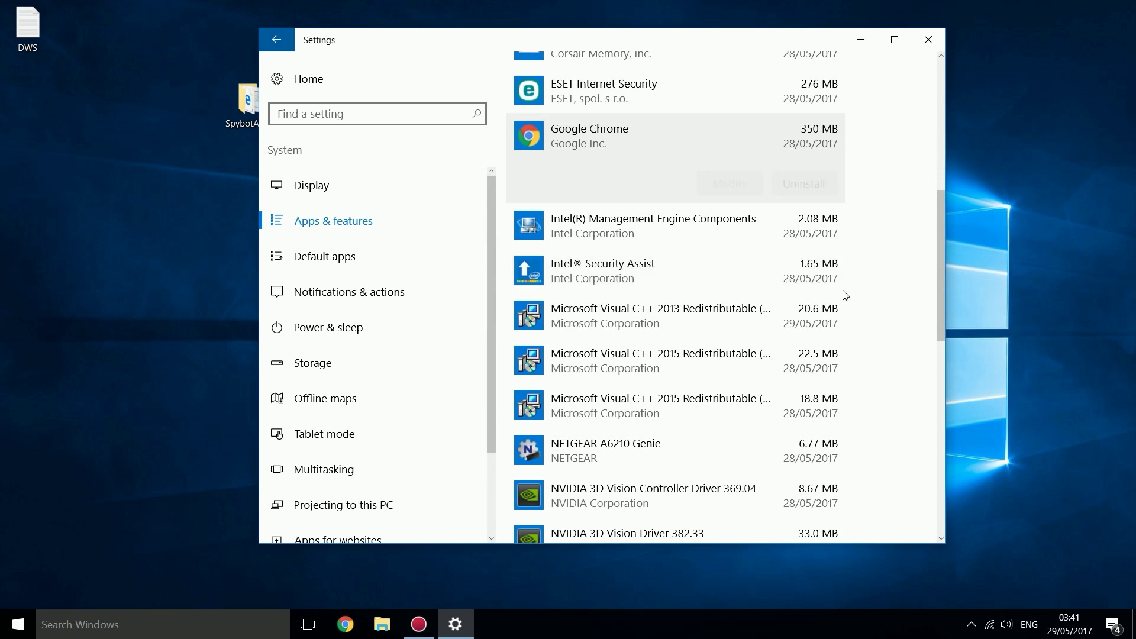
{"action": "scroll", "coordinate": [680, 240], "scroll_direction": "down", "scroll_amount": 6}
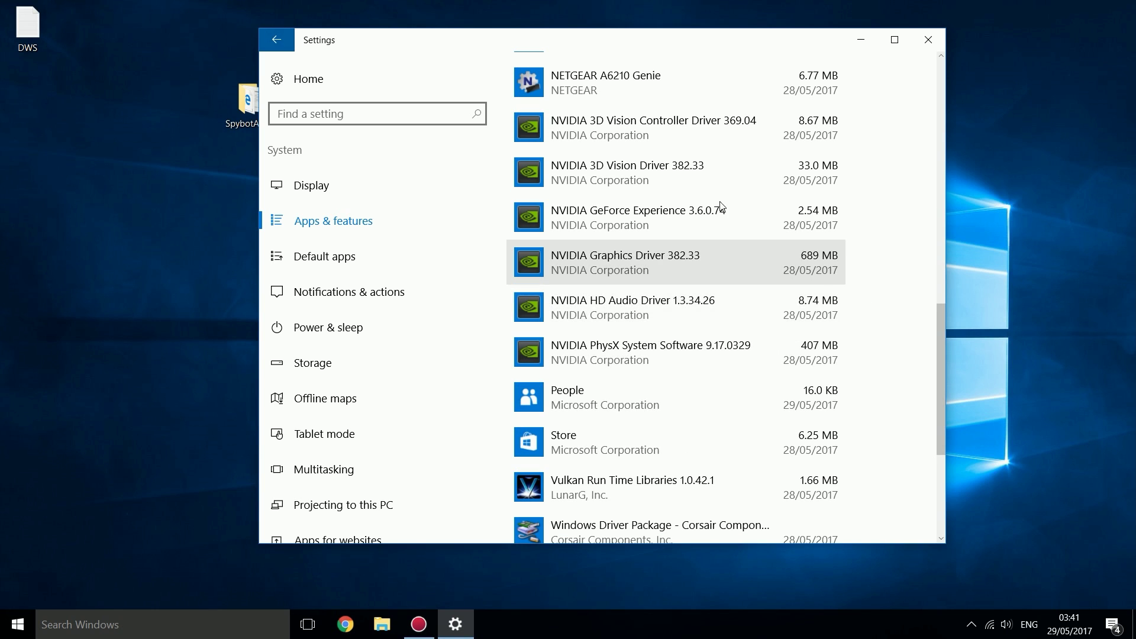
{"action": "scroll", "coordinate": [544, 418], "scroll_direction": "down", "scroll_amount": 3}
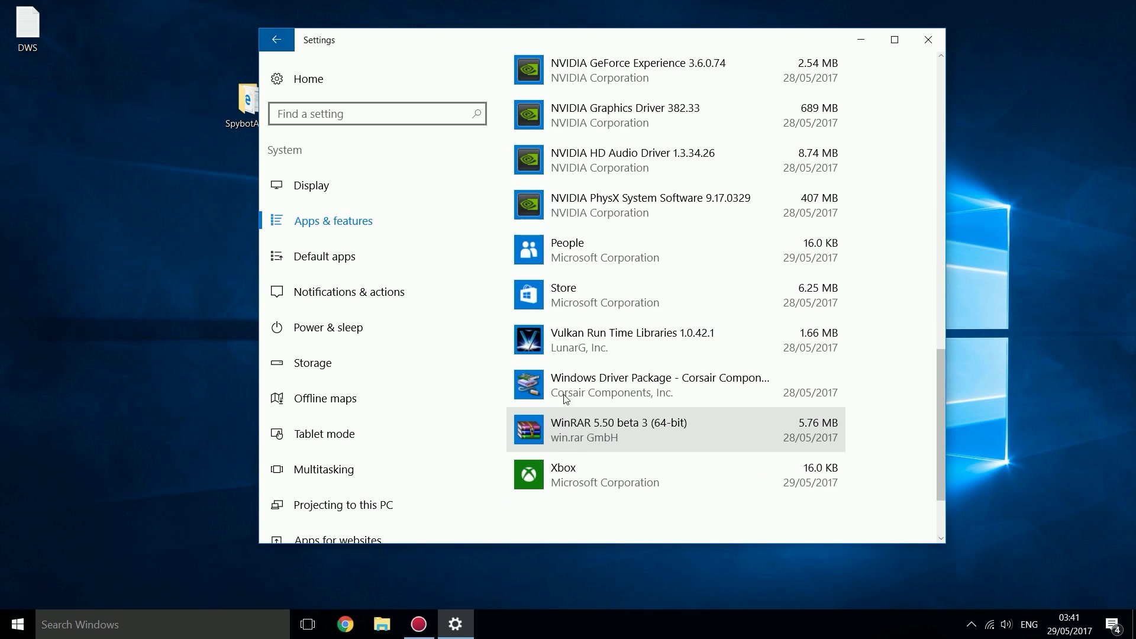
{"action": "scroll", "coordinate": [703, 376], "scroll_direction": "up", "scroll_amount": 4}
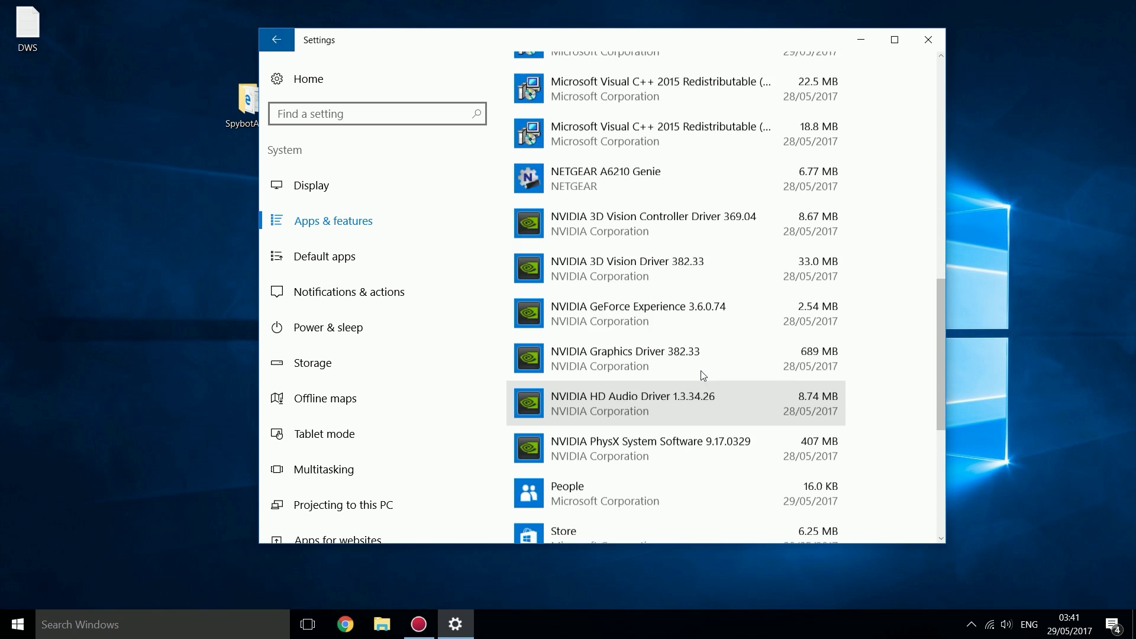
{"action": "scroll", "coordinate": [710, 375], "scroll_direction": "up", "scroll_amount": 1}
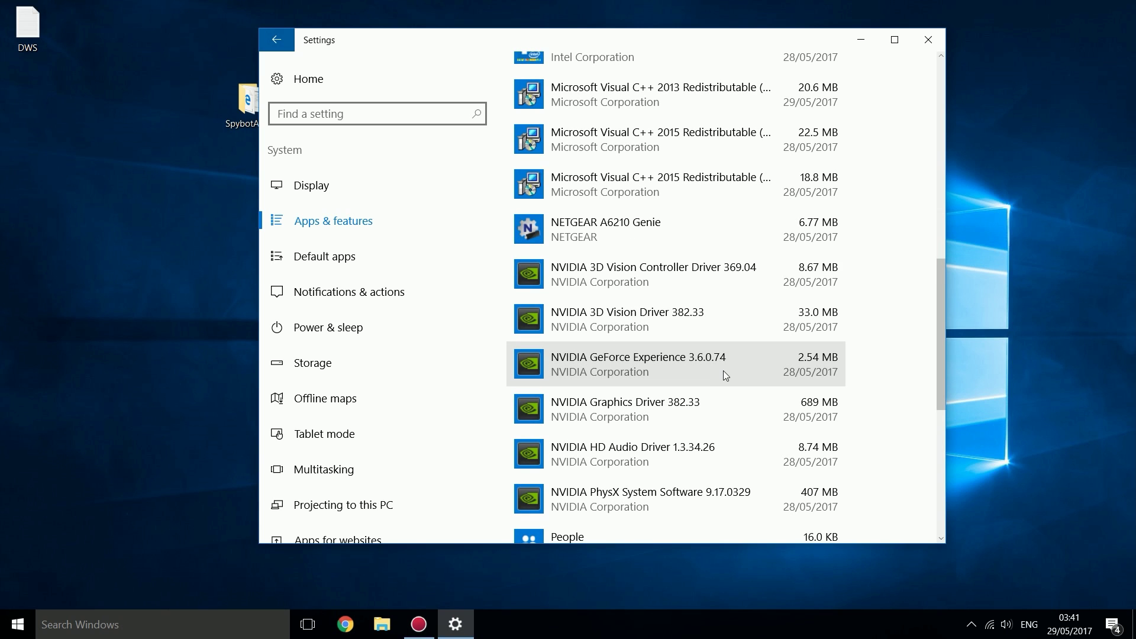
{"action": "scroll", "coordinate": [723, 370], "scroll_direction": "down", "scroll_amount": 5}
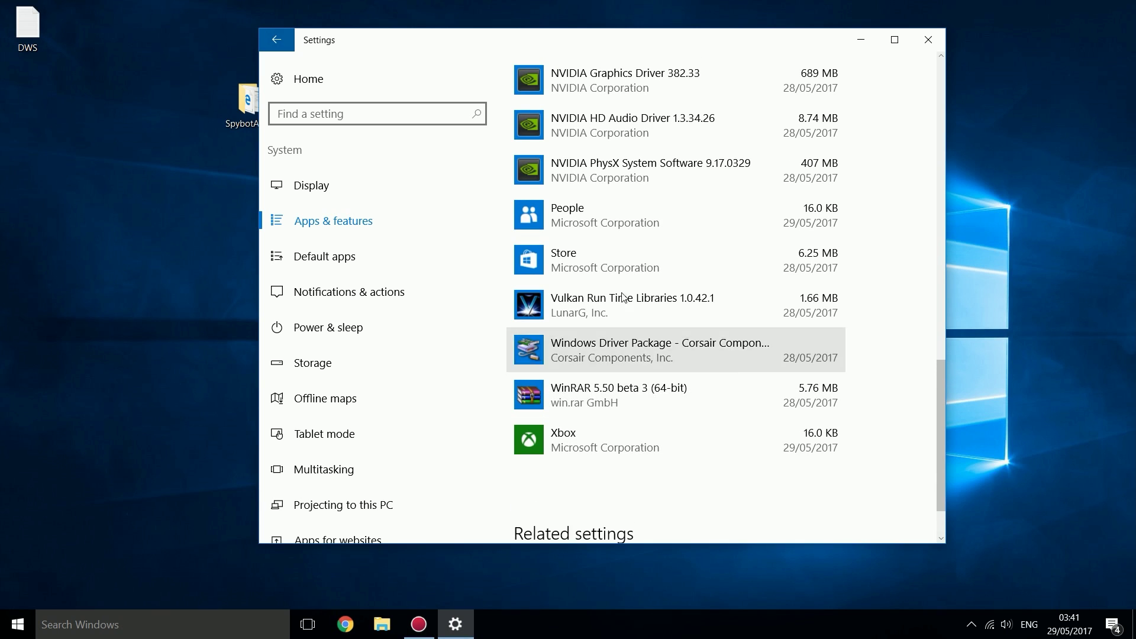
Expand People and Xbox, finding Uninstall greyed out, then minimise Settings
{"action": "left_click", "coordinate": [610, 225]}
{"action": "left_click", "coordinate": [803, 219]}
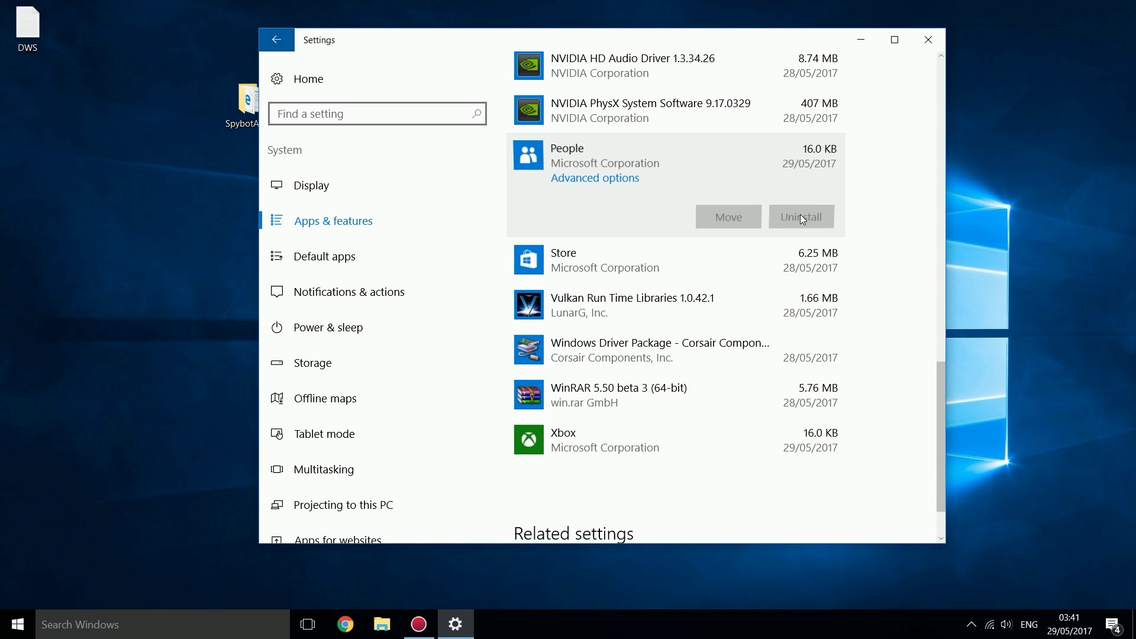
{"action": "scroll", "coordinate": [800, 214], "scroll_direction": "up", "scroll_amount": 2}
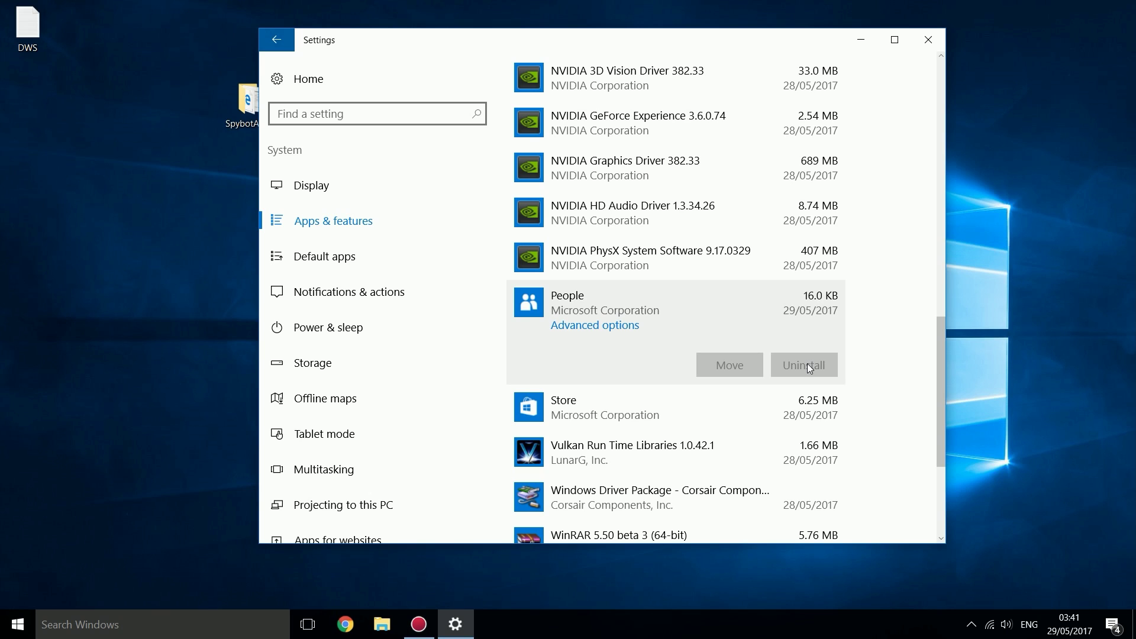
{"action": "scroll", "coordinate": [807, 362], "scroll_direction": "down", "scroll_amount": 1}
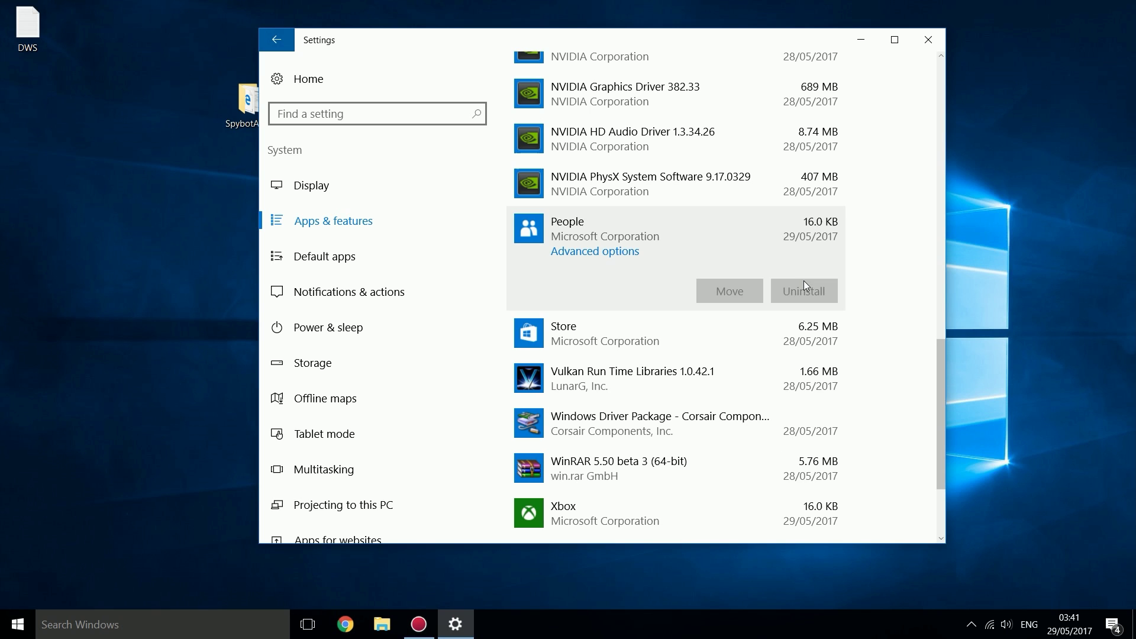
{"action": "scroll", "coordinate": [802, 294], "scroll_direction": "down", "scroll_amount": 2}
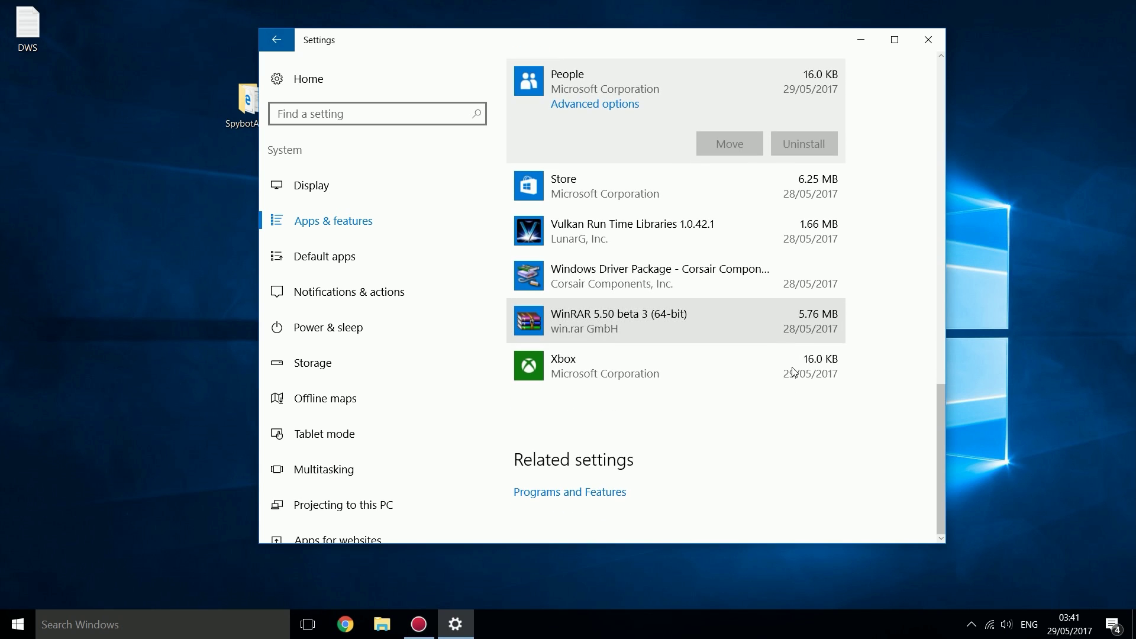
{"action": "left_click", "coordinate": [794, 372]}
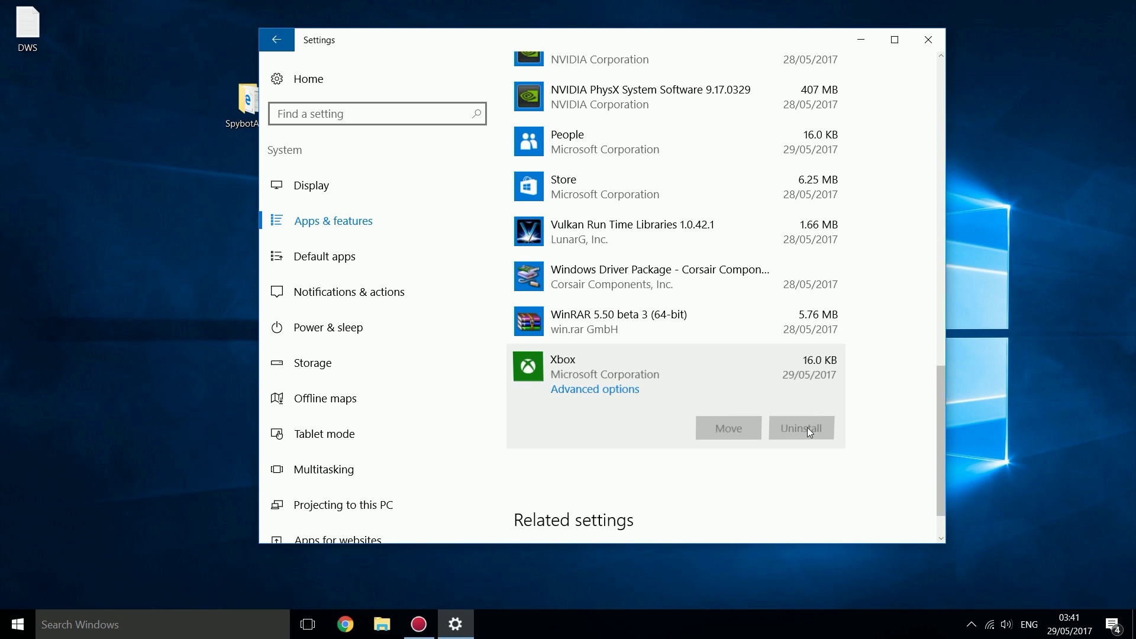
{"action": "scroll", "coordinate": [807, 428], "scroll_direction": "up", "scroll_amount": 2}
{"action": "left_click", "coordinate": [861, 39]}
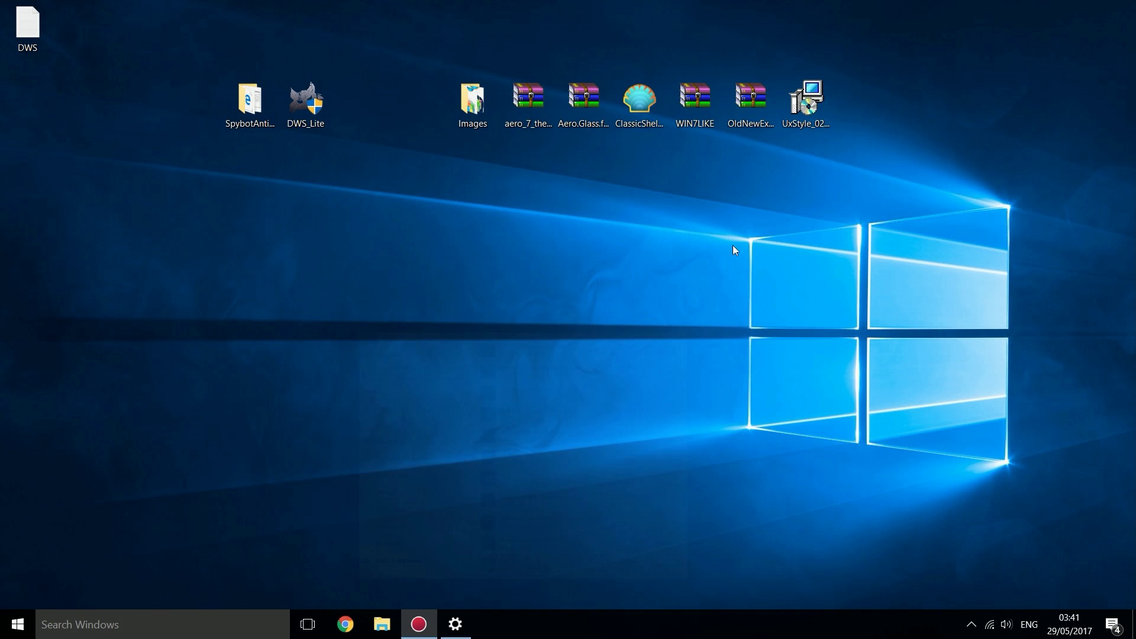
Launch DWS_Lite and enable deleting Windows 10 metro apps, including Builder 3D but keeping Camera
{"action": "left_click", "coordinate": [305, 104]}
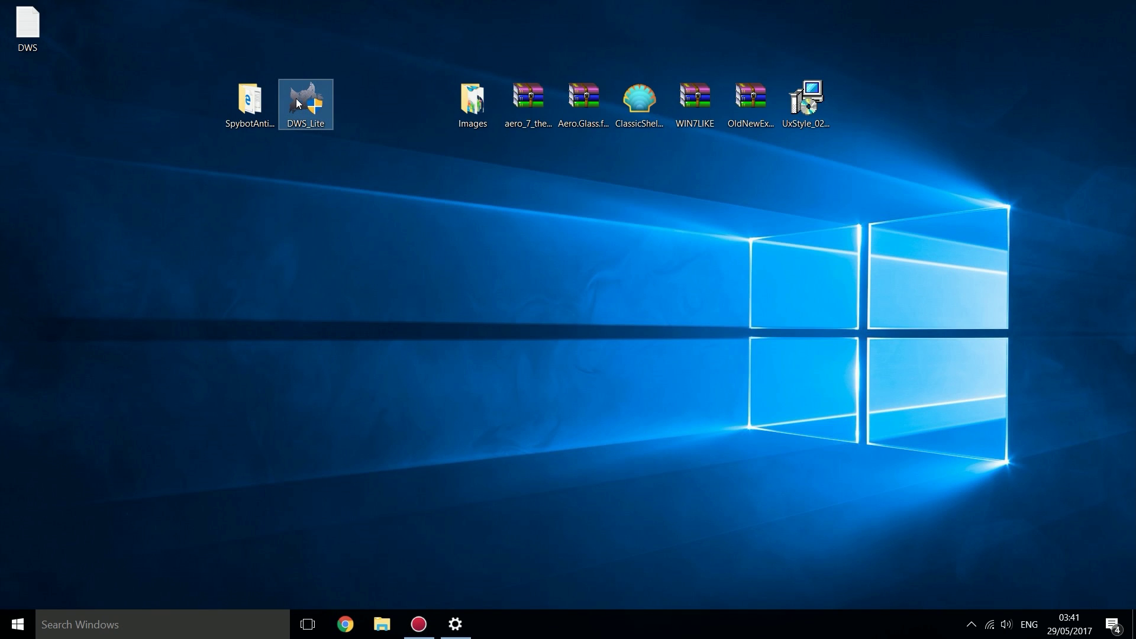
{"action": "double_click", "coordinate": [296, 99]}
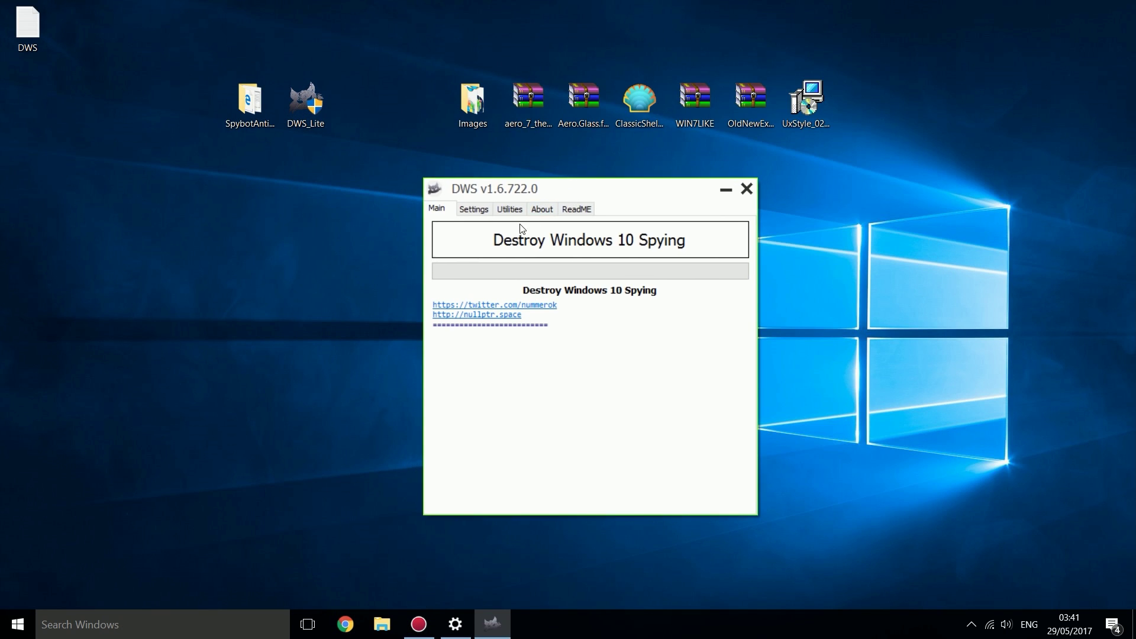
{"action": "left_click", "coordinate": [474, 209]}
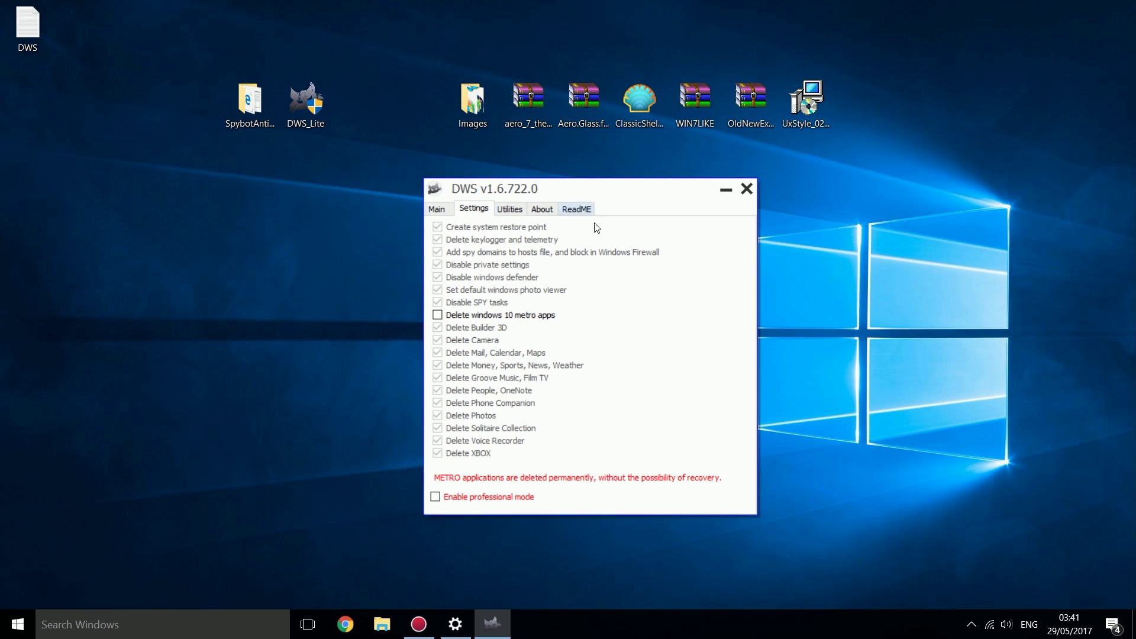
{"action": "left_click", "coordinate": [519, 318]}
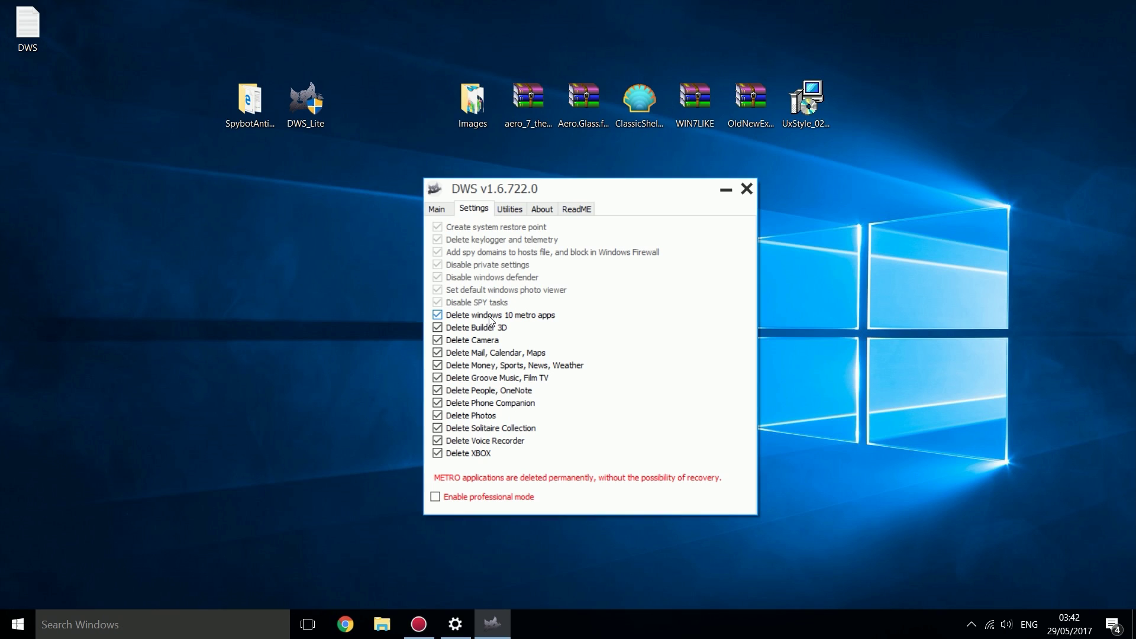
{"action": "left_click", "coordinate": [460, 332]}
{"action": "left_click", "coordinate": [473, 344]}
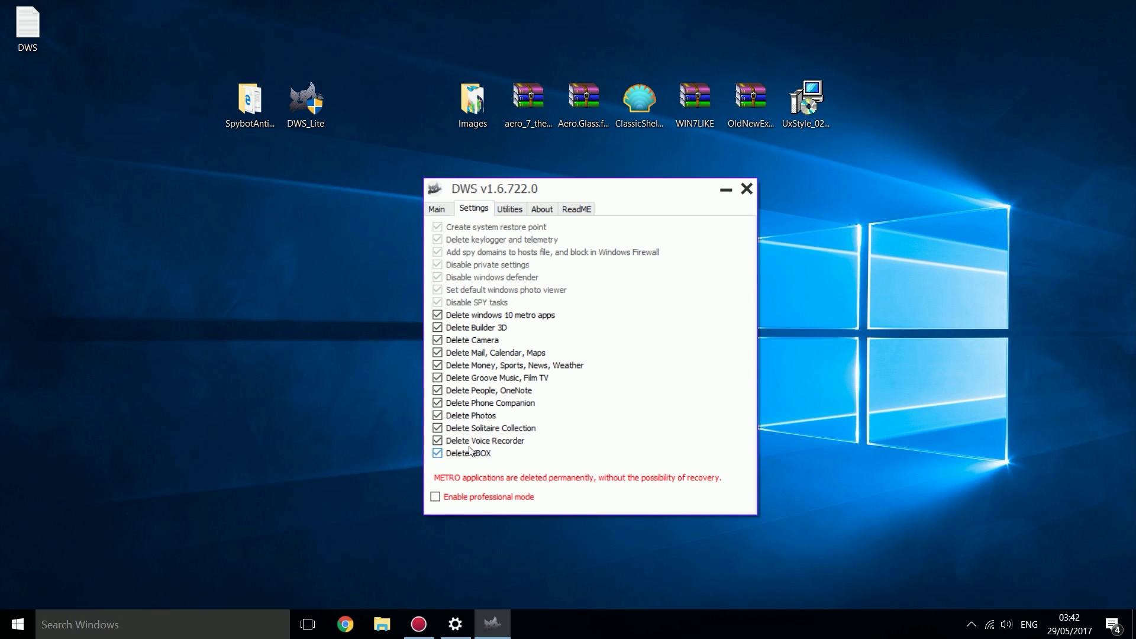
{"action": "left_click", "coordinate": [437, 208]}
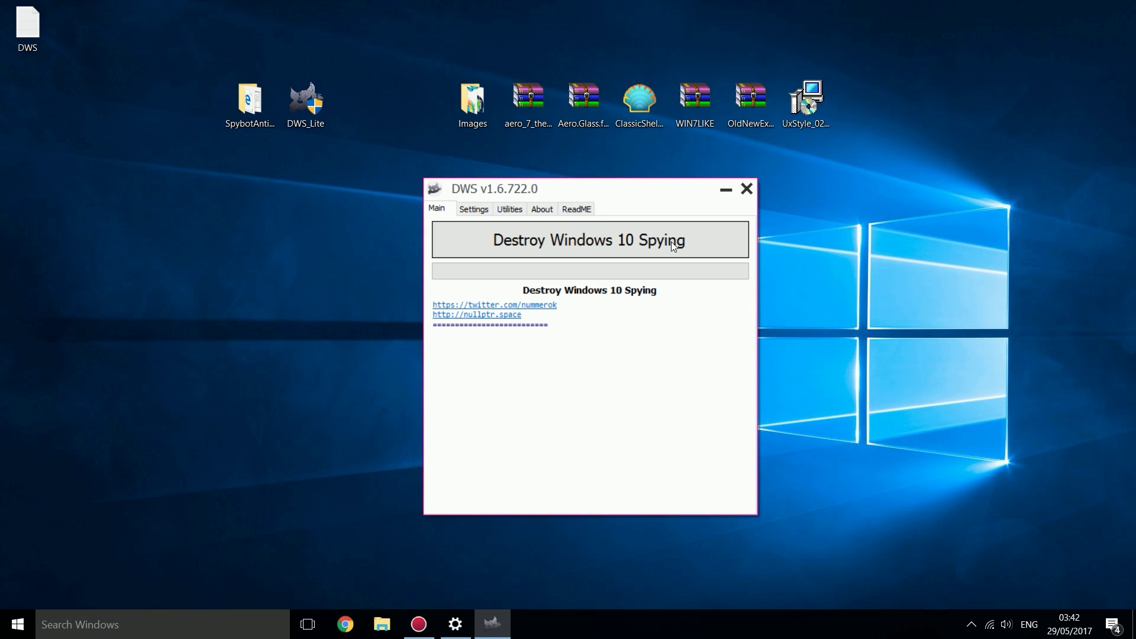
Close Destroy Windows 10 Spying and select the DWS_Lite and Spybot files on the desktop
{"action": "left_click", "coordinate": [747, 190]}
{"action": "mouse_move", "coordinate": [308, 213]}
{"action": "left_mouse_down"}
{"action": "mouse_move", "coordinate": [297, 34]}
{"action": "mouse_move", "coordinate": [217, 215]}
{"action": "mouse_move", "coordinate": [275, 185]}
{"action": "mouse_move", "coordinate": [332, 202]}
{"action": "mouse_move", "coordinate": [294, 35]}
{"action": "mouse_move", "coordinate": [344, 51]}
{"action": "mouse_move", "coordinate": [293, 199]}
{"action": "left_mouse_up"}
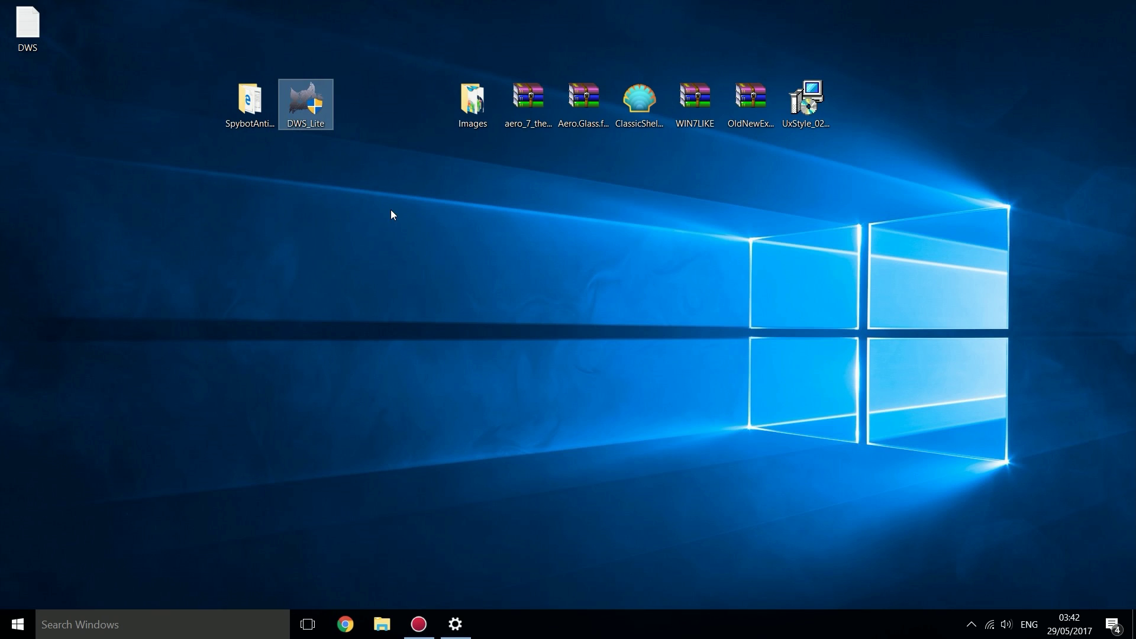
{"action": "left_click_drag", "start_coordinate": [391, 213], "coordinate": [267, 47]}
{"action": "left_click_drag", "start_coordinate": [233, 248], "coordinate": [296, 136]}
{"action": "left_click_drag", "start_coordinate": [296, 218], "coordinate": [222, 92]}
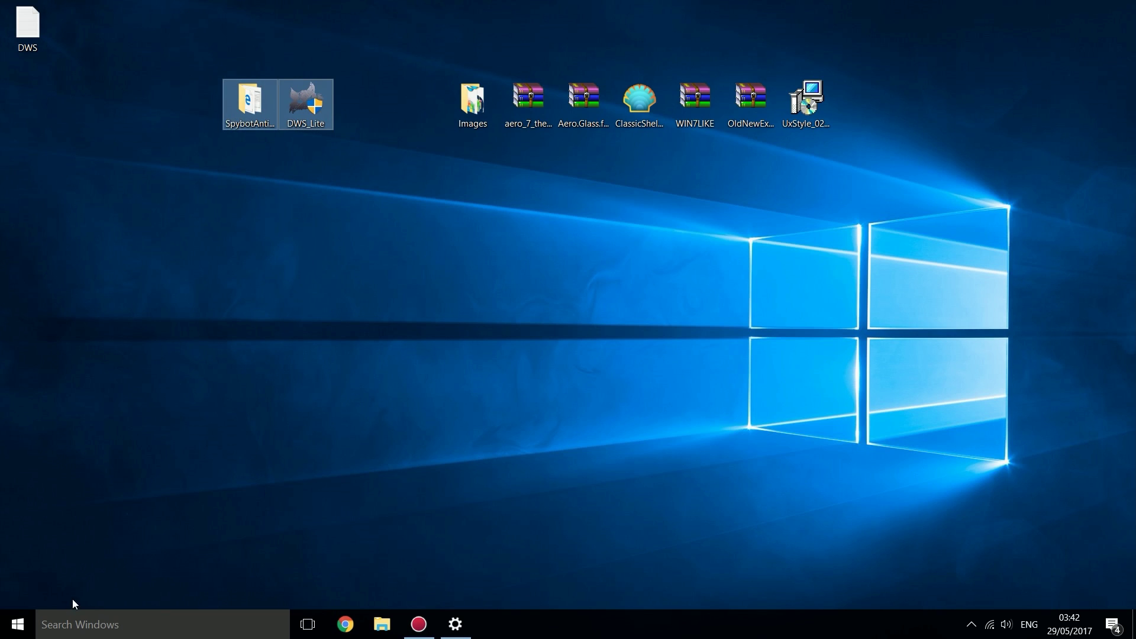
Search 'power' and run Windows PowerShell as administrator
{"action": "left_click", "coordinate": [95, 636]}
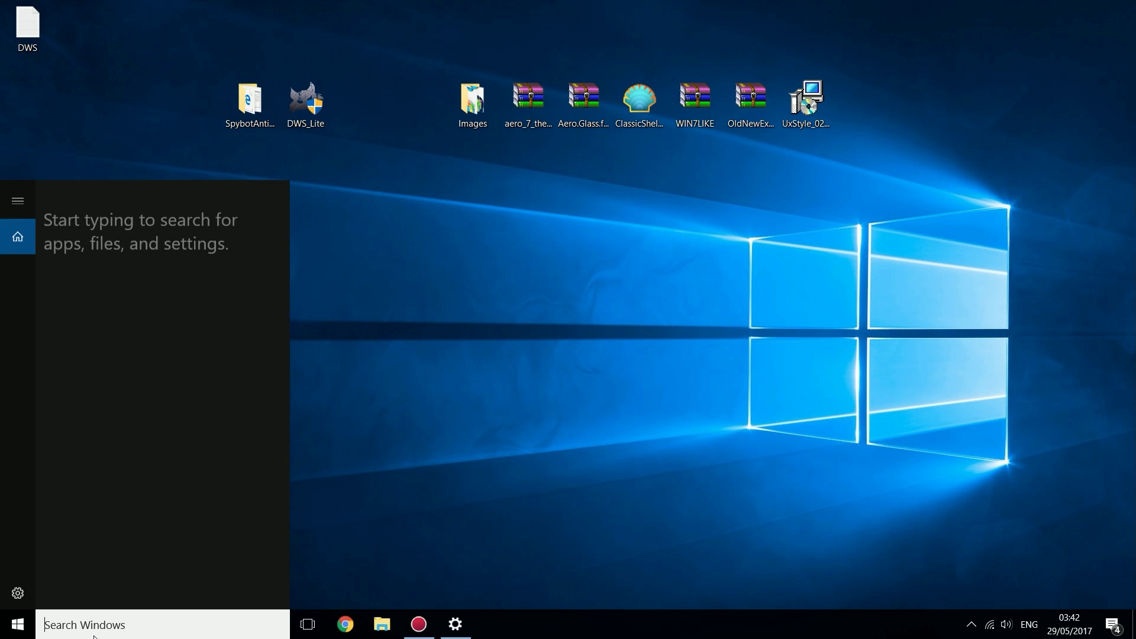
{"action": "type", "text": "power"}
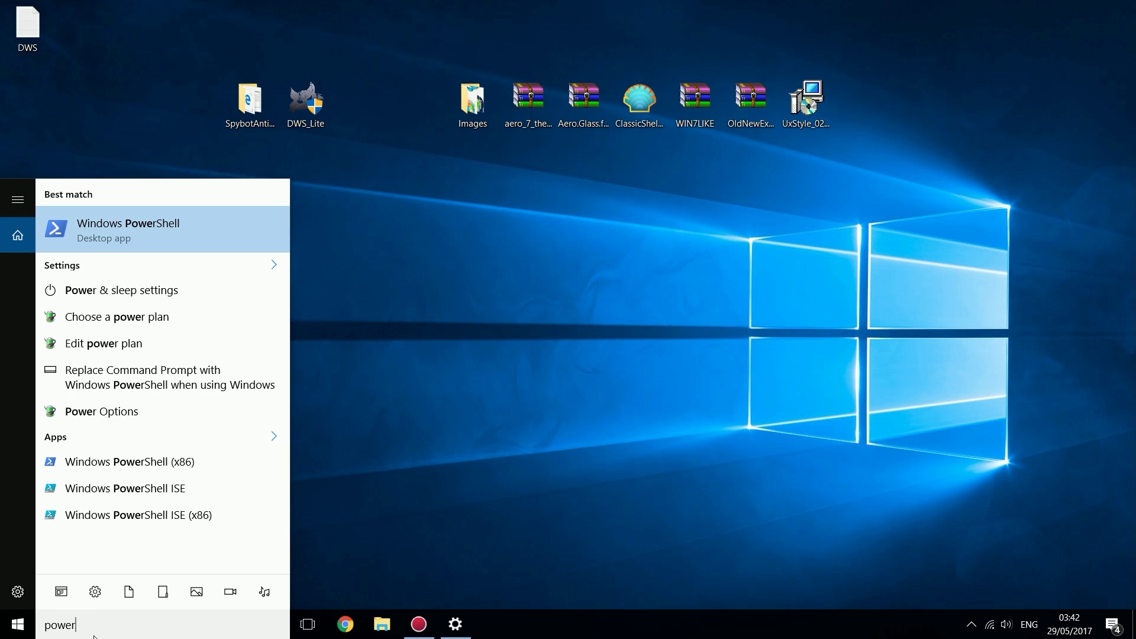
{"action": "right_click", "coordinate": [181, 226]}
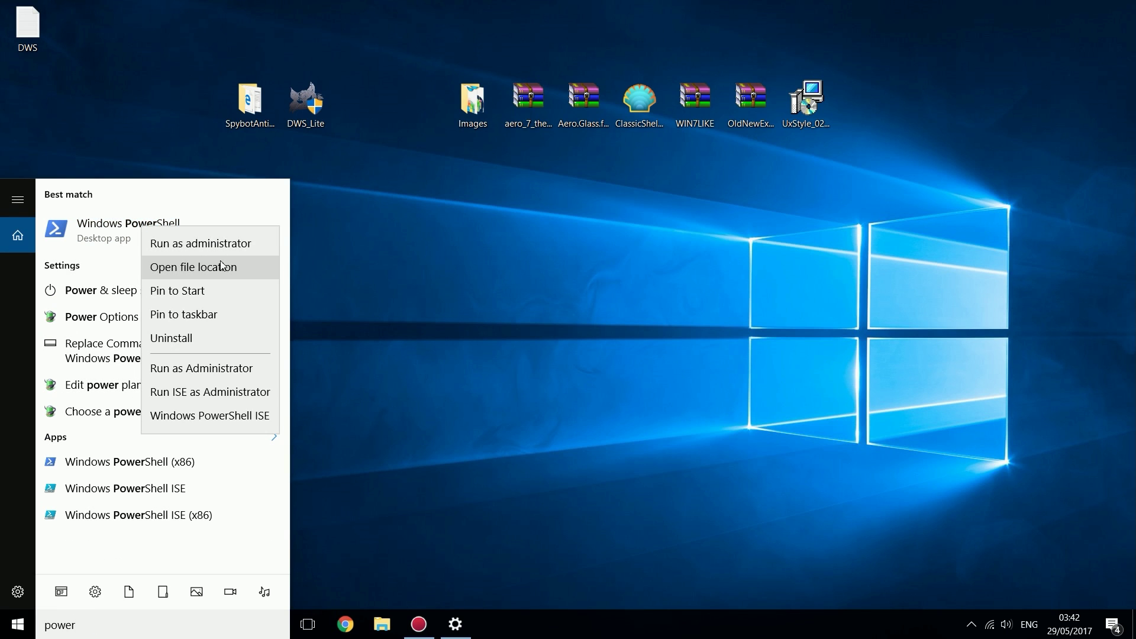
{"action": "left_click", "coordinate": [197, 245]}
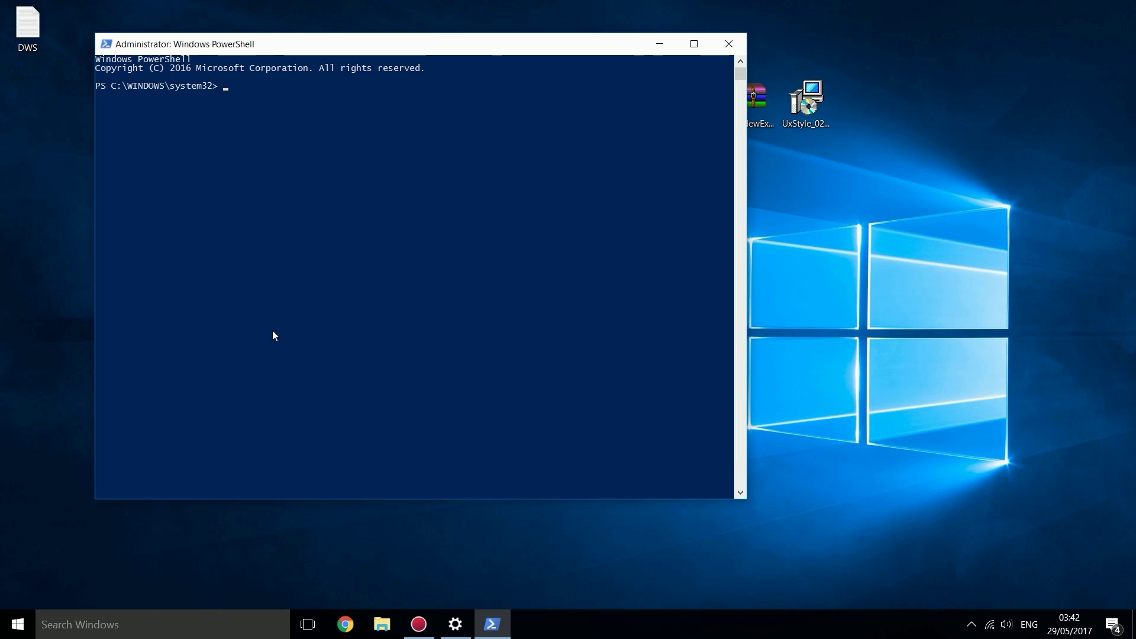
Confirm Xbox can't be uninstalled in Settings, then bring PowerShell forward in front of it
{"action": "left_click", "coordinate": [455, 624]}
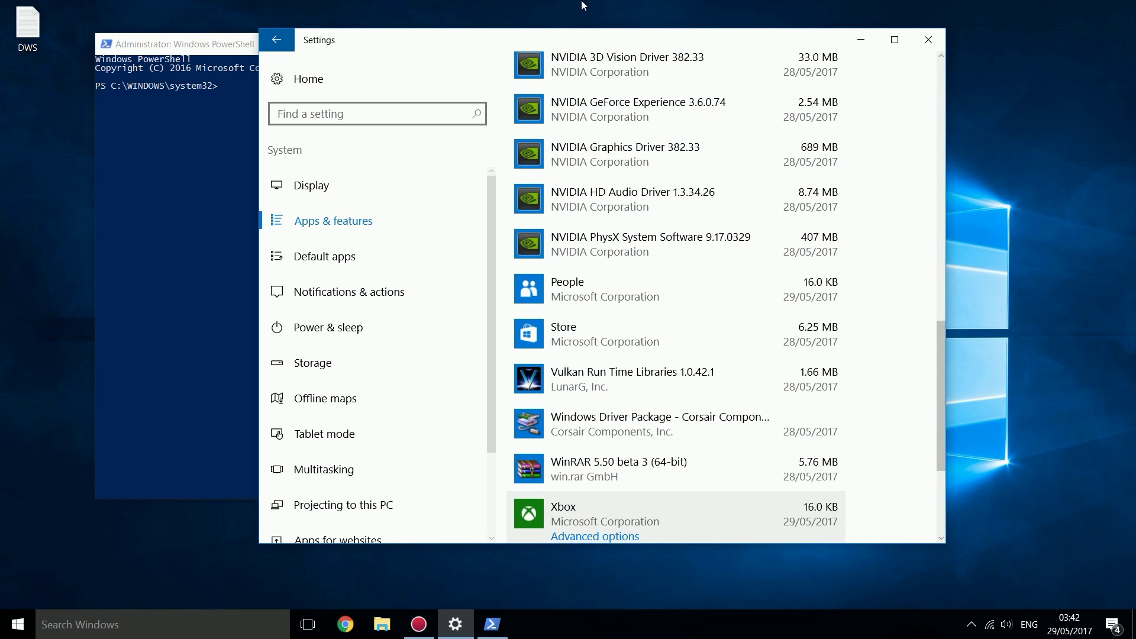
{"action": "scroll", "coordinate": [802, 488], "scroll_direction": "down", "scroll_amount": 2}
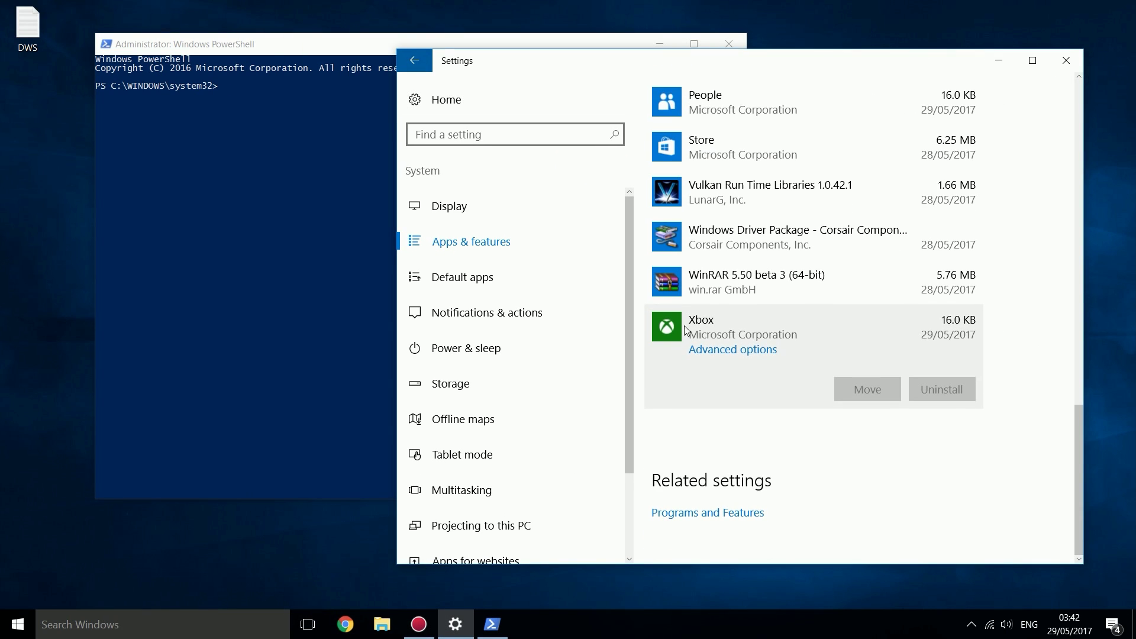
{"action": "left_click", "coordinate": [967, 391]}
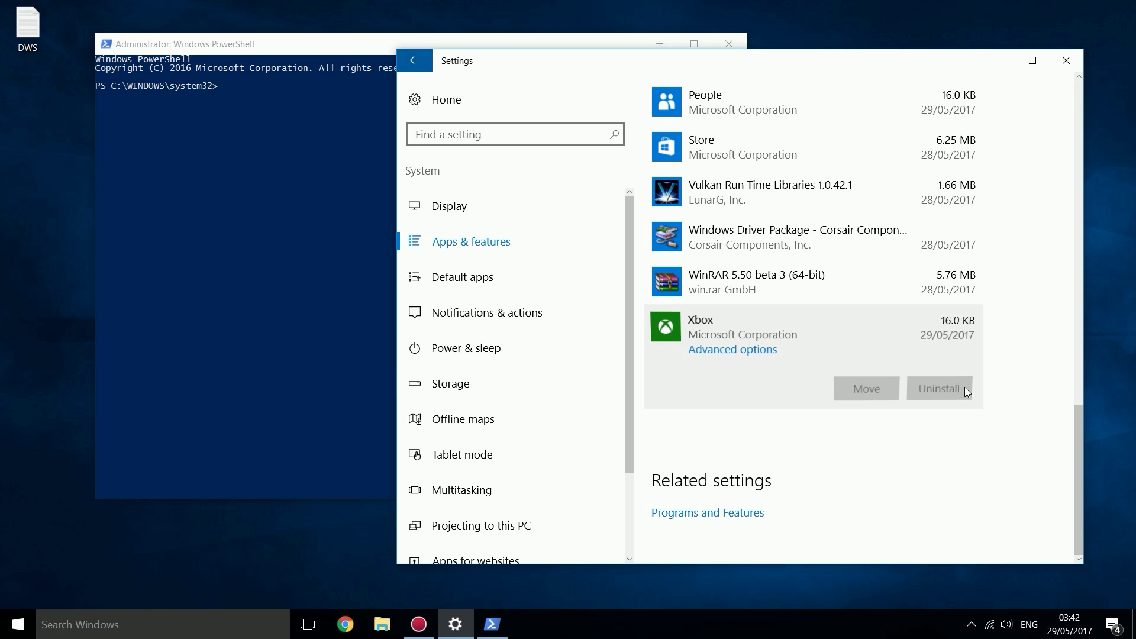
{"action": "left_click", "coordinate": [226, 252]}
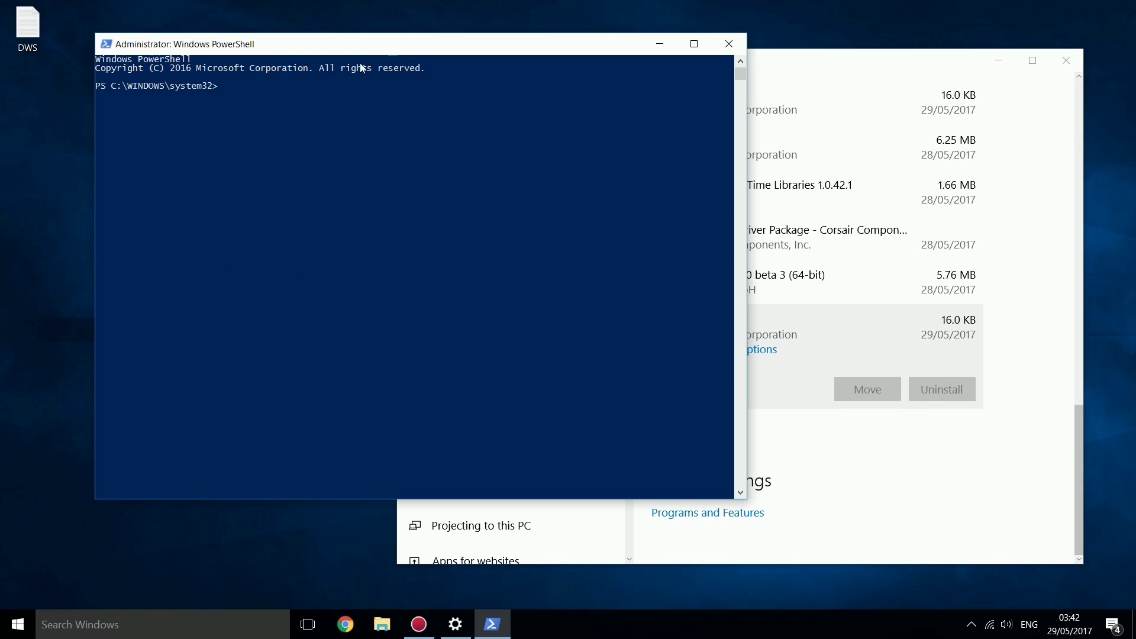
{"action": "left_click_drag", "start_coordinate": [385, 47], "coordinate": [327, 80]}
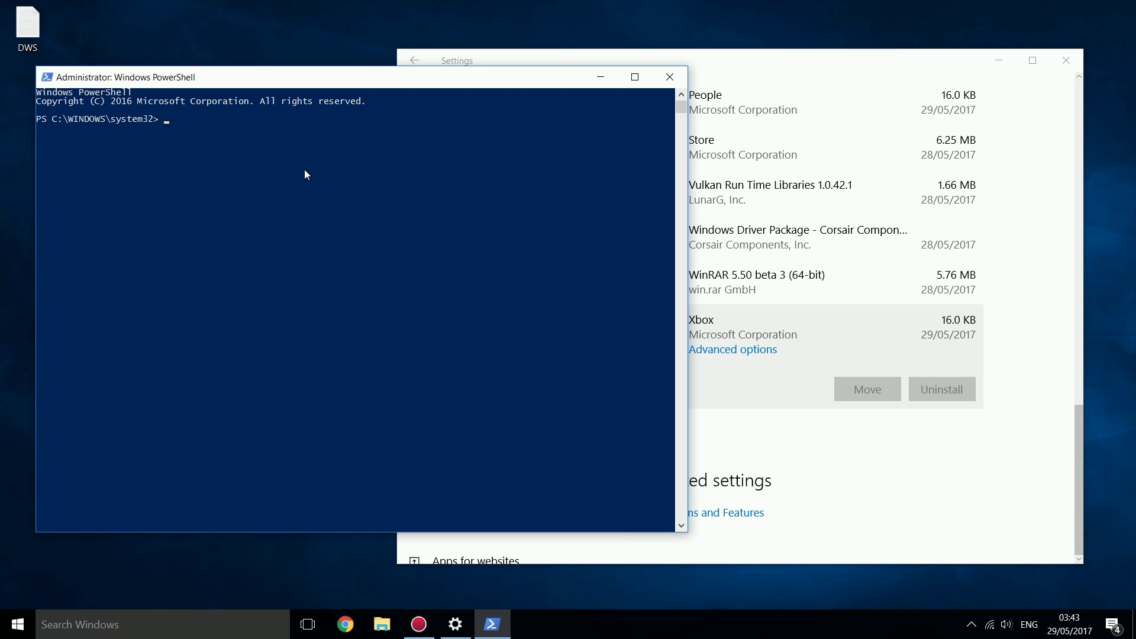
Run get-appxpackage to list the installed app packages
{"action": "type", "text": "get"}
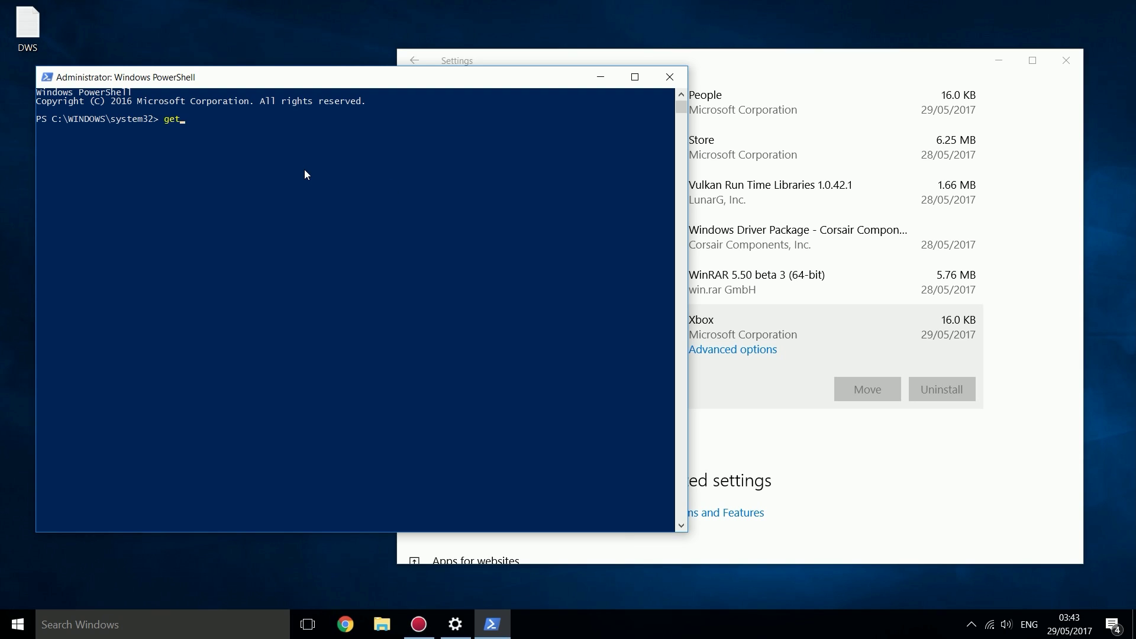
{"action": "type", "text": "-xapp"}
{"action": "key", "text": "BackSpace"}
{"action": "key", "text": "BackSpace"}
{"action": "key", "text": "BackSpace"}
{"action": "key", "text": "BackSpace"}
{"action": "type", "text": "appxpackage"}
{"action": "key", "text": "Return"}
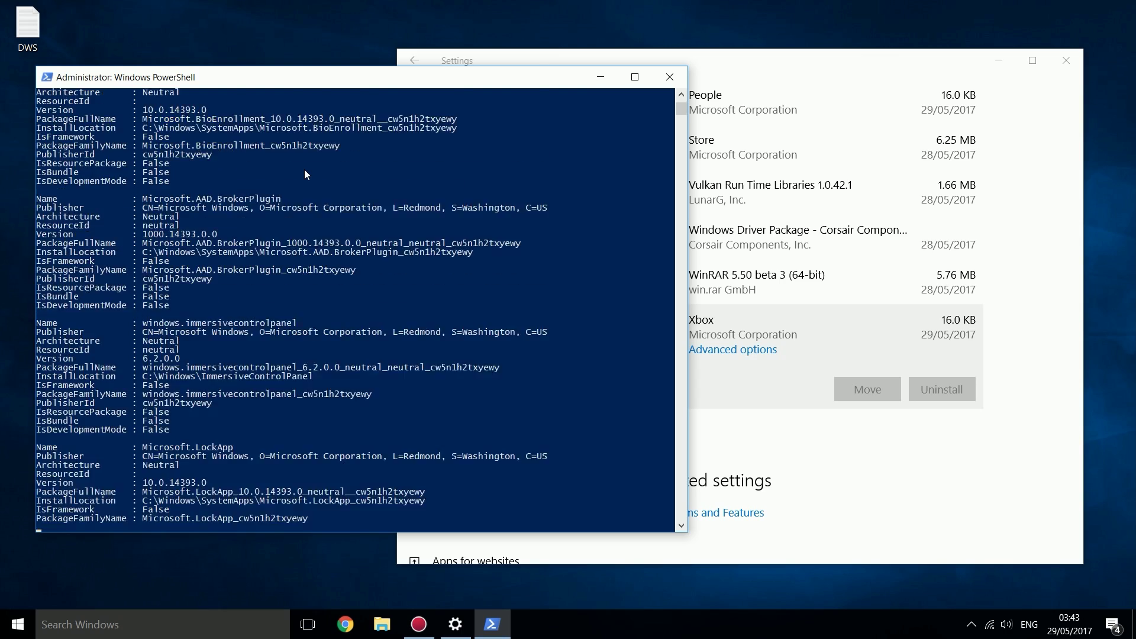
{"action": "scroll", "coordinate": [366, 344], "scroll_direction": "down", "scroll_amount": 4}
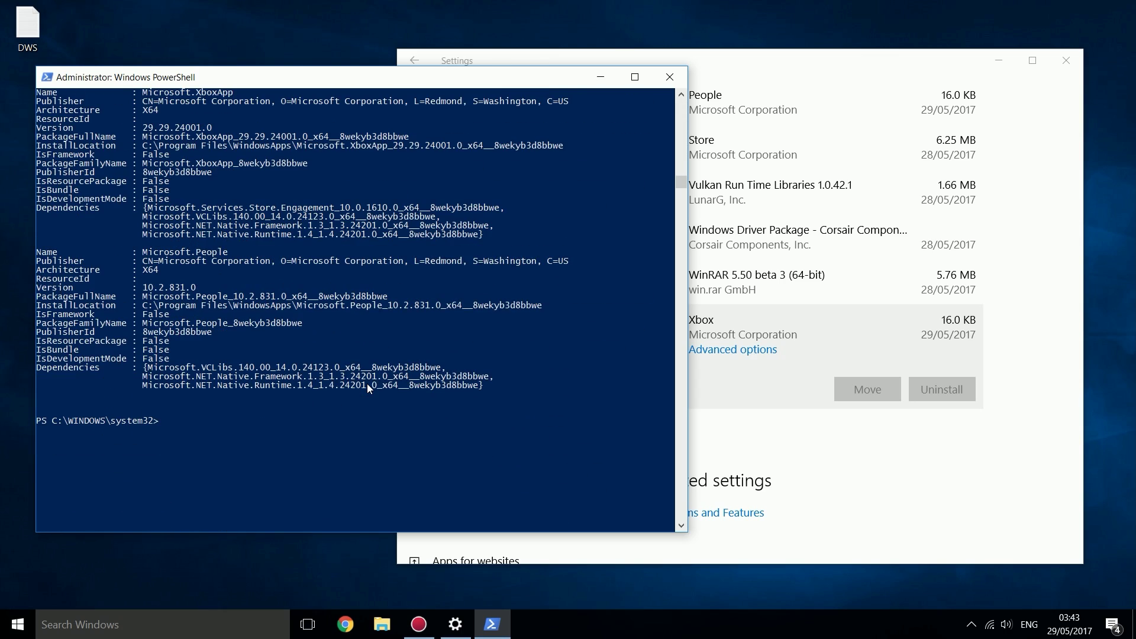
{"action": "type", "text": "clear"}
{"action": "key", "text": "BackSpace"}
{"action": "left_click_drag", "start_coordinate": [175, 252], "coordinate": [223, 253]}
{"action": "scroll", "coordinate": [242, 335], "scroll_direction": "up", "scroll_amount": 2}
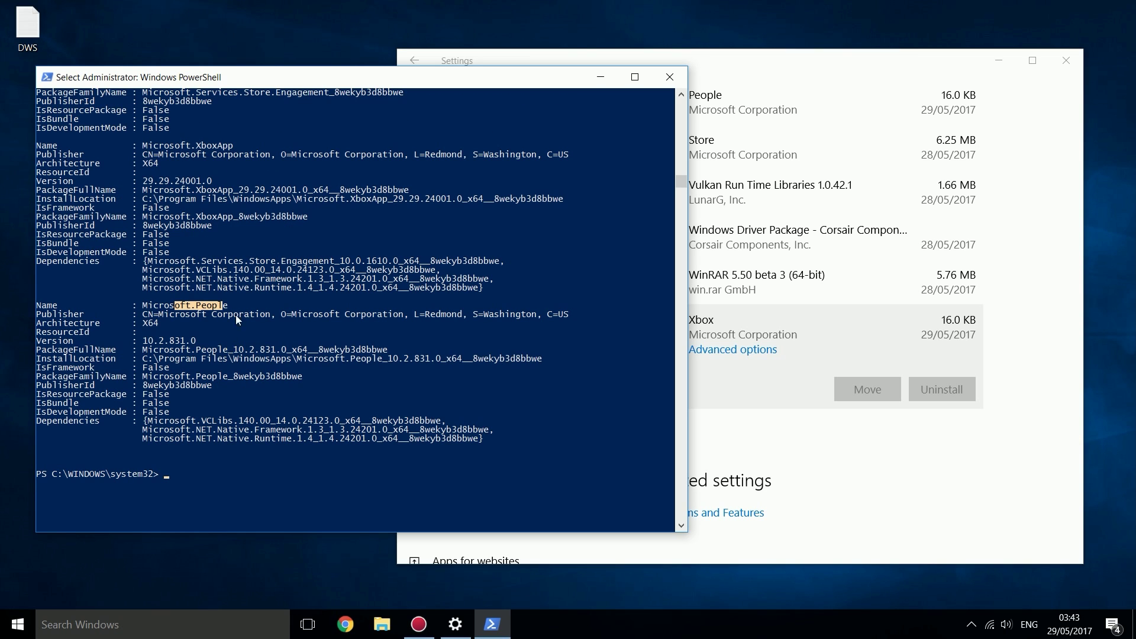
Copy the Microsoft.XboxApp PackageFullName from the listing
{"action": "left_click_drag", "start_coordinate": [252, 191], "coordinate": [200, 191]}
{"action": "left_click_drag", "start_coordinate": [151, 145], "coordinate": [201, 145]}
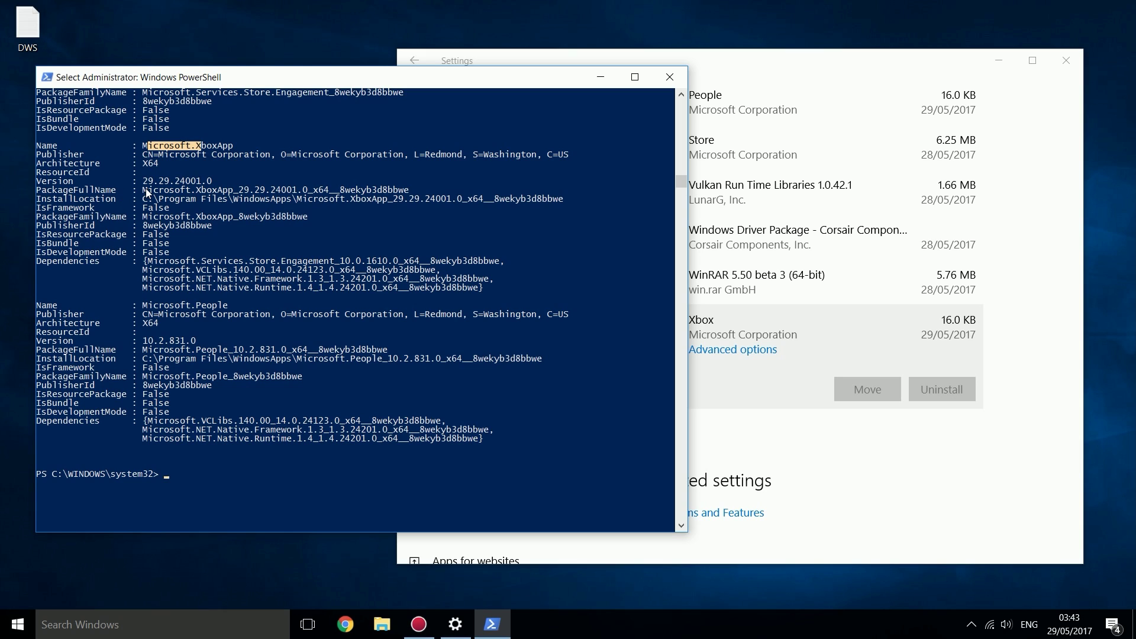
{"action": "left_click_drag", "start_coordinate": [145, 189], "coordinate": [406, 193]}
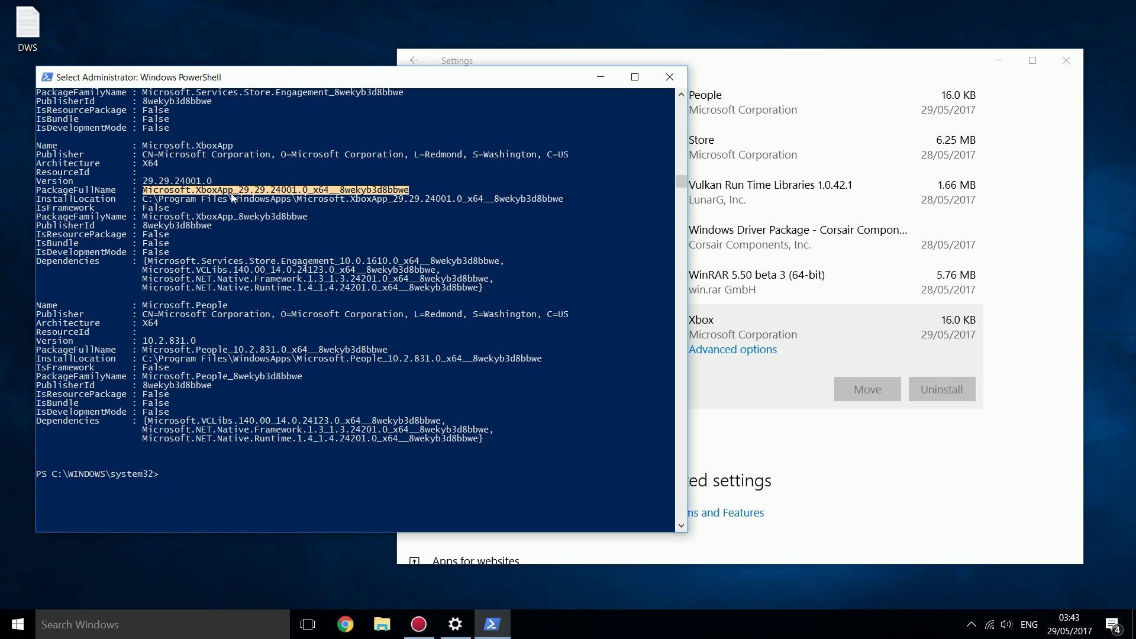
{"action": "right_click", "coordinate": [265, 189]}
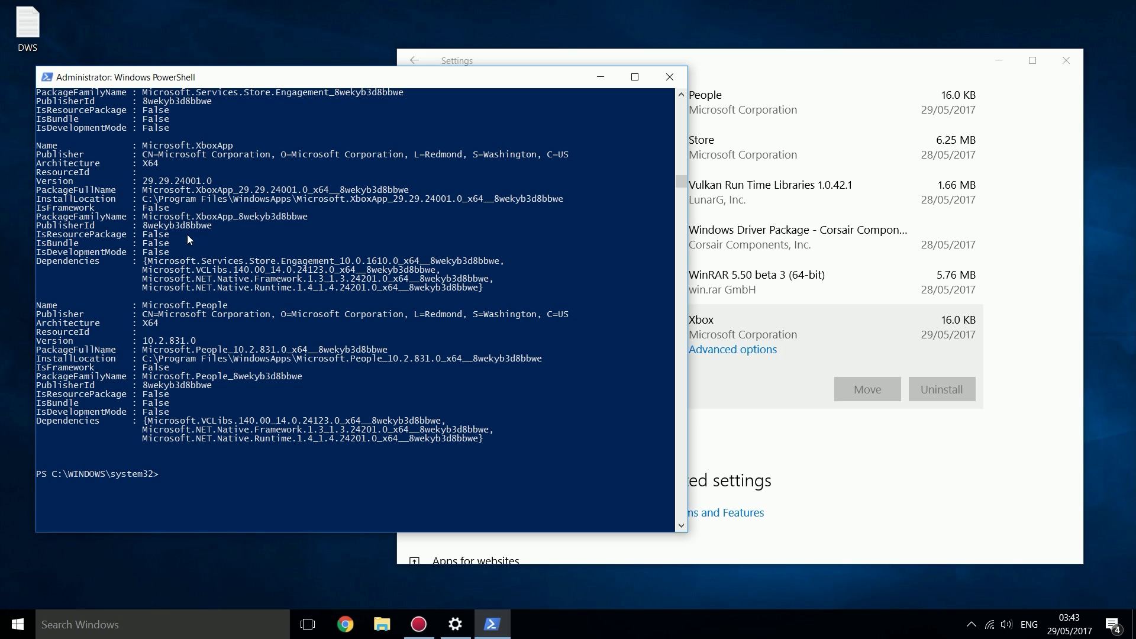
{"action": "left_click", "coordinate": [321, 483]}
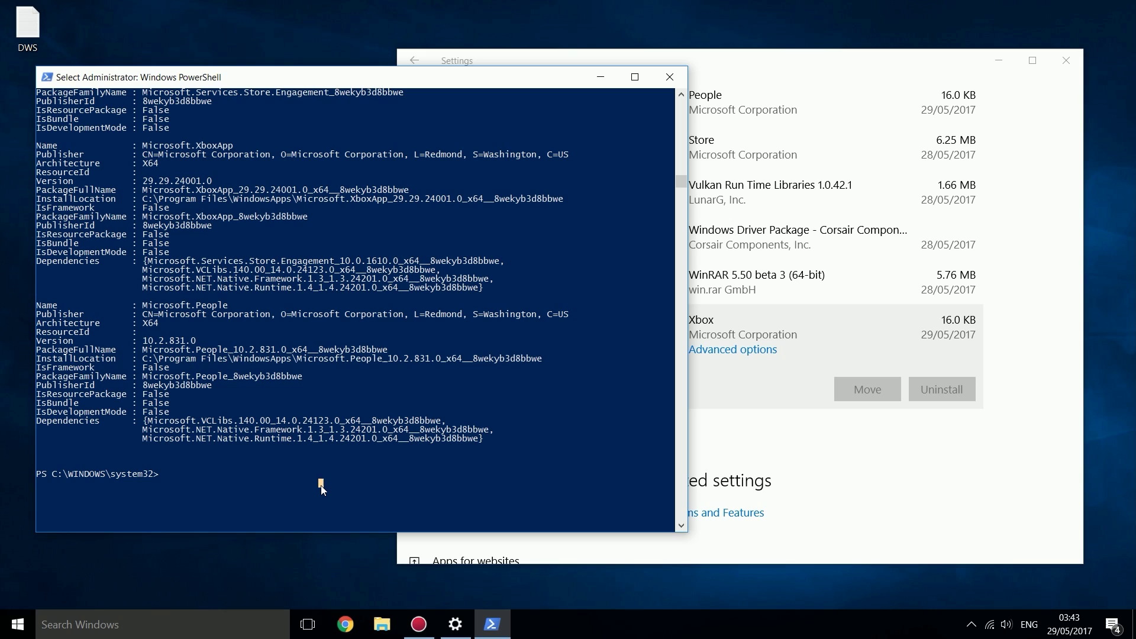
{"action": "right_click", "coordinate": [320, 485]}
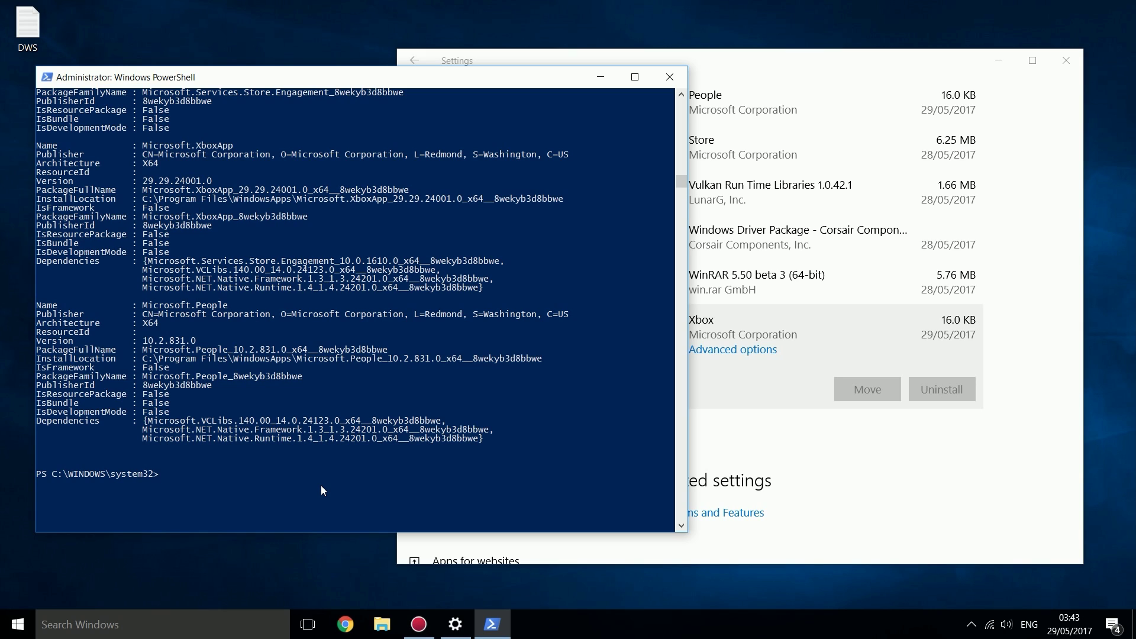
Run remove-appxpackage -package with the pasted XboxApp package name
{"action": "key", "text": "Up"}
{"action": "key", "text": "Left"}
{"action": "key", "text": "BackSpace"}
{"action": "key", "text": "BackSpace"}
{"action": "key", "text": "BackSpace"}
{"action": "type", "text": "remove"}
{"action": "key", "text": "End"}
{"action": "type", "text": "-package"}
{"action": "key", "text": "ctrl+v"}
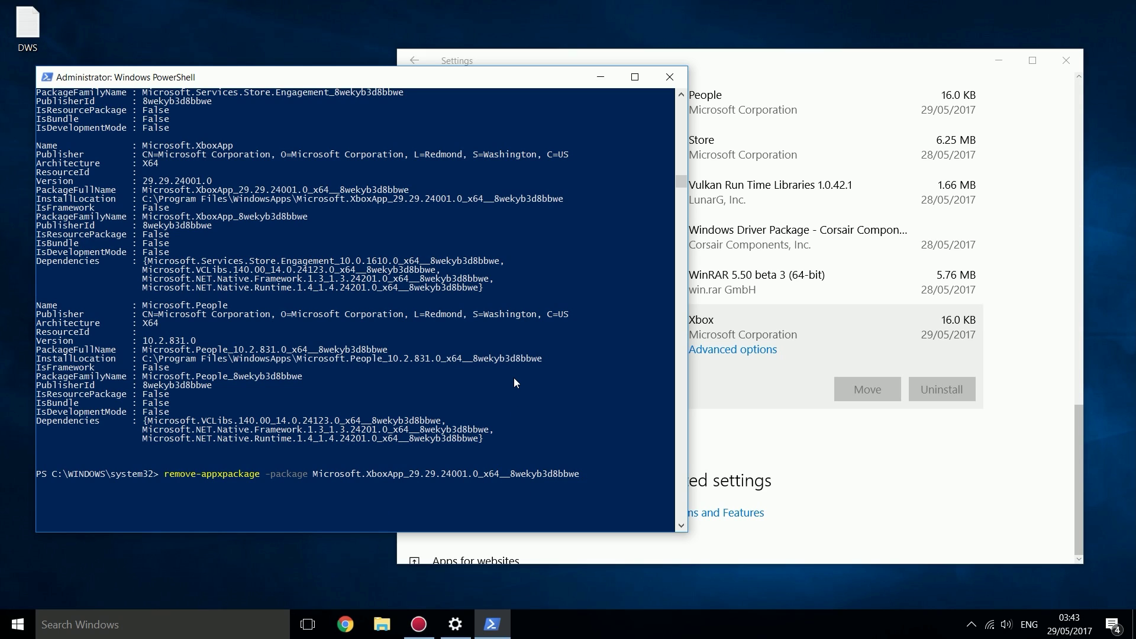
{"action": "left_click_drag", "start_coordinate": [379, 77], "coordinate": [265, 76]}
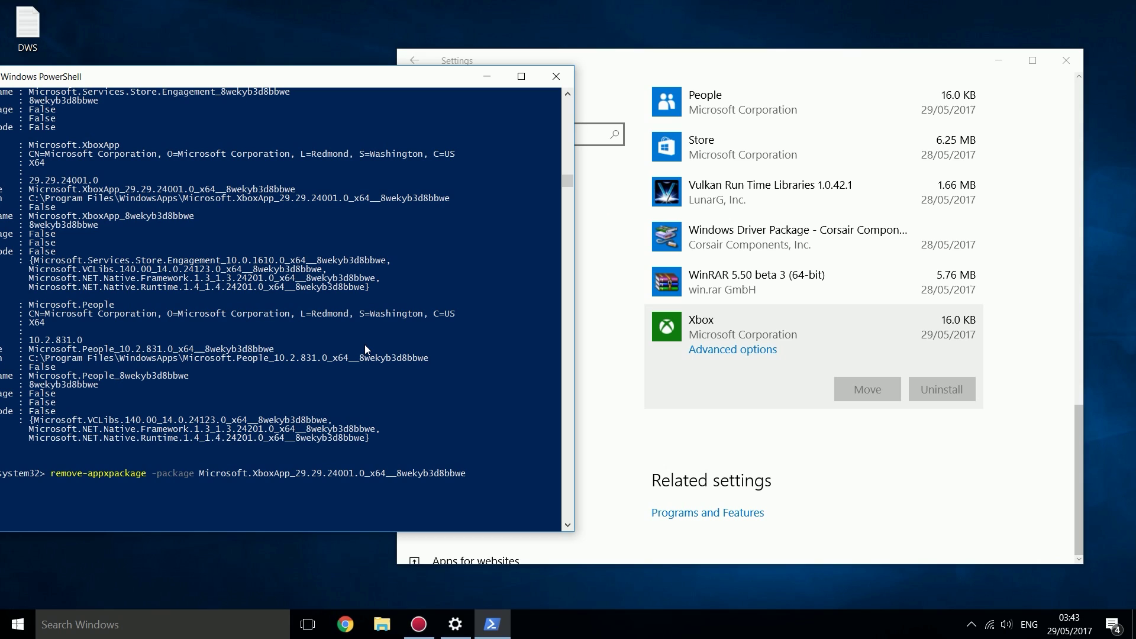
{"action": "key", "text": "Return"}
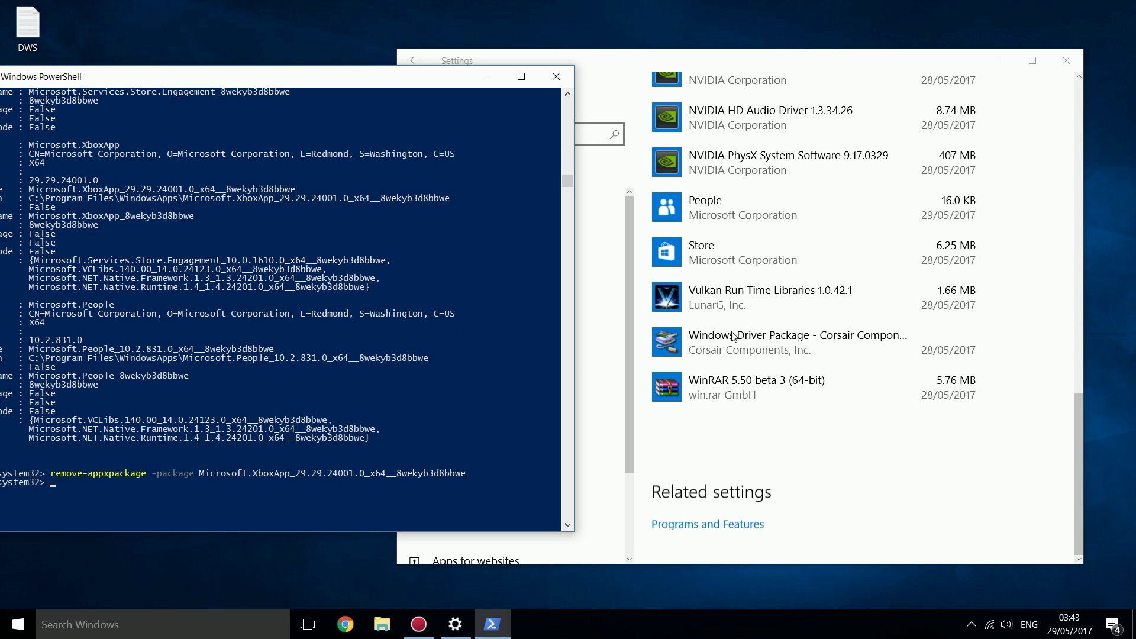
{"action": "left_click_drag", "start_coordinate": [208, 87], "coordinate": [353, 58]}
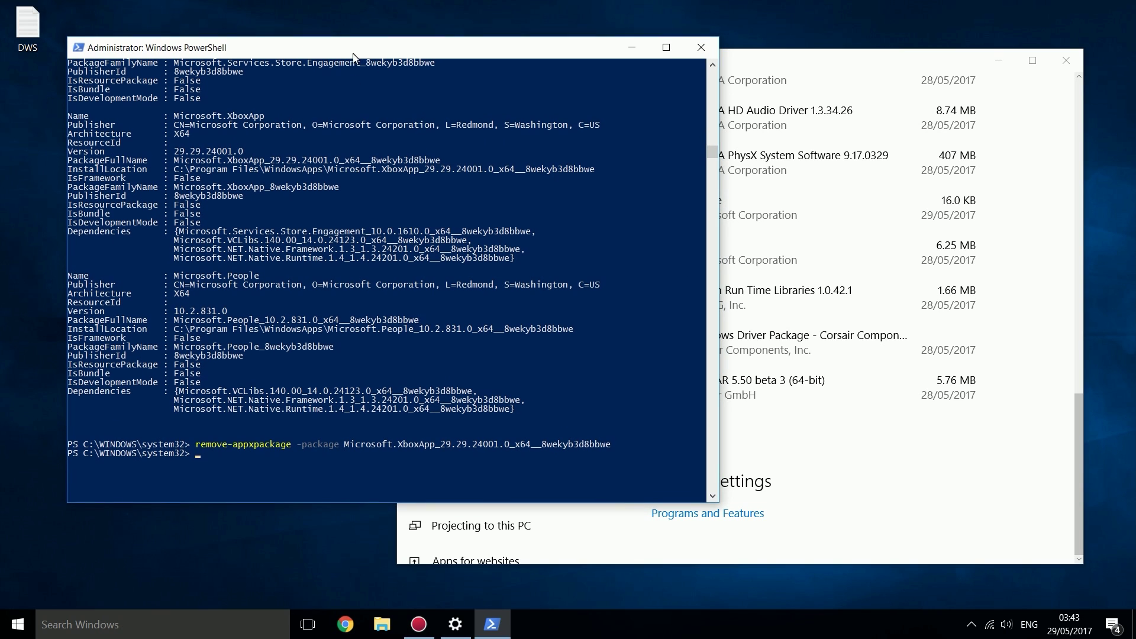
Check in Settings that Xbox is gone, then return to PowerShell
{"action": "left_click", "coordinate": [916, 517]}
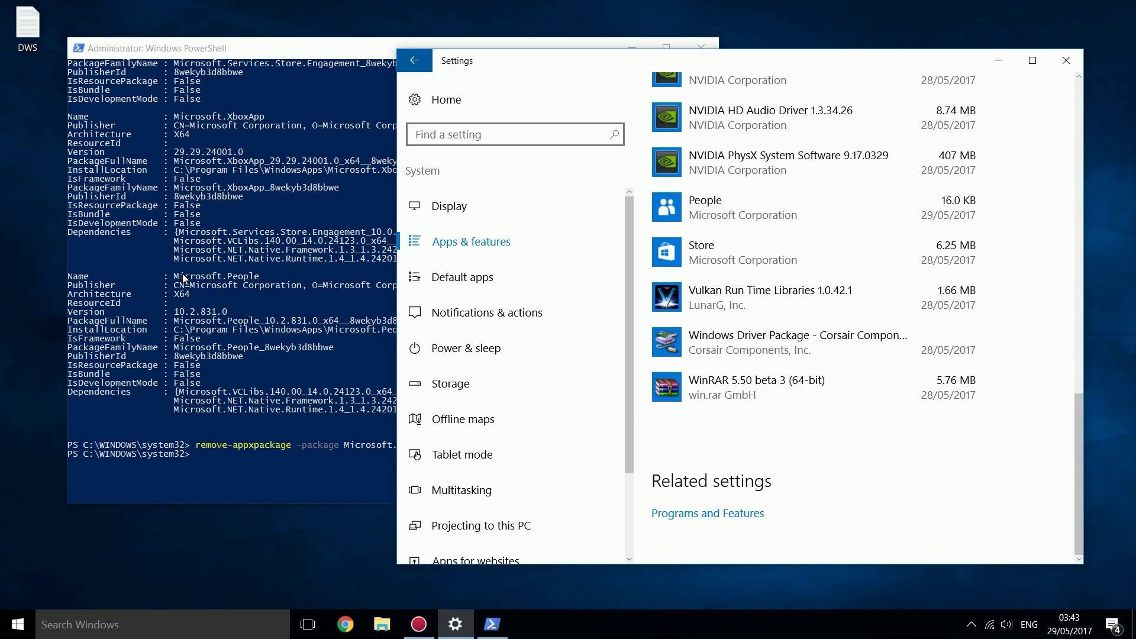
{"action": "left_click", "coordinate": [285, 273]}
{"action": "scroll", "coordinate": [327, 316], "scroll_direction": "up", "scroll_amount": 5}
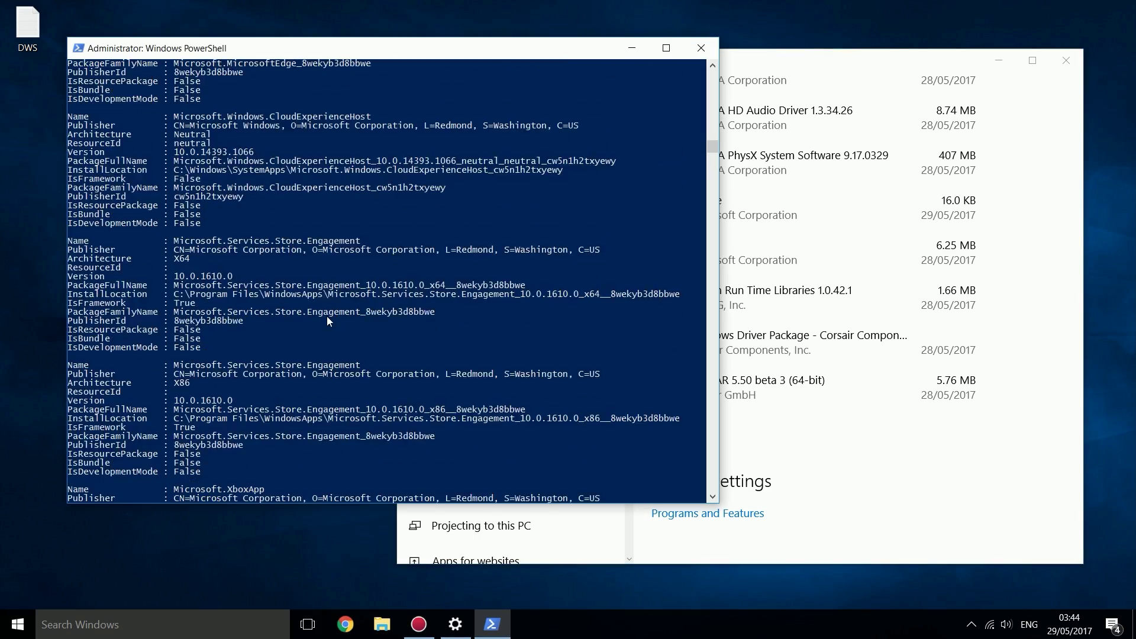
{"action": "scroll", "coordinate": [329, 320], "scroll_direction": "down", "scroll_amount": 3}
{"action": "scroll", "coordinate": [329, 319], "scroll_direction": "down", "scroll_amount": 10}
{"action": "scroll", "coordinate": [419, 355], "scroll_direction": "up", "scroll_amount": 4}
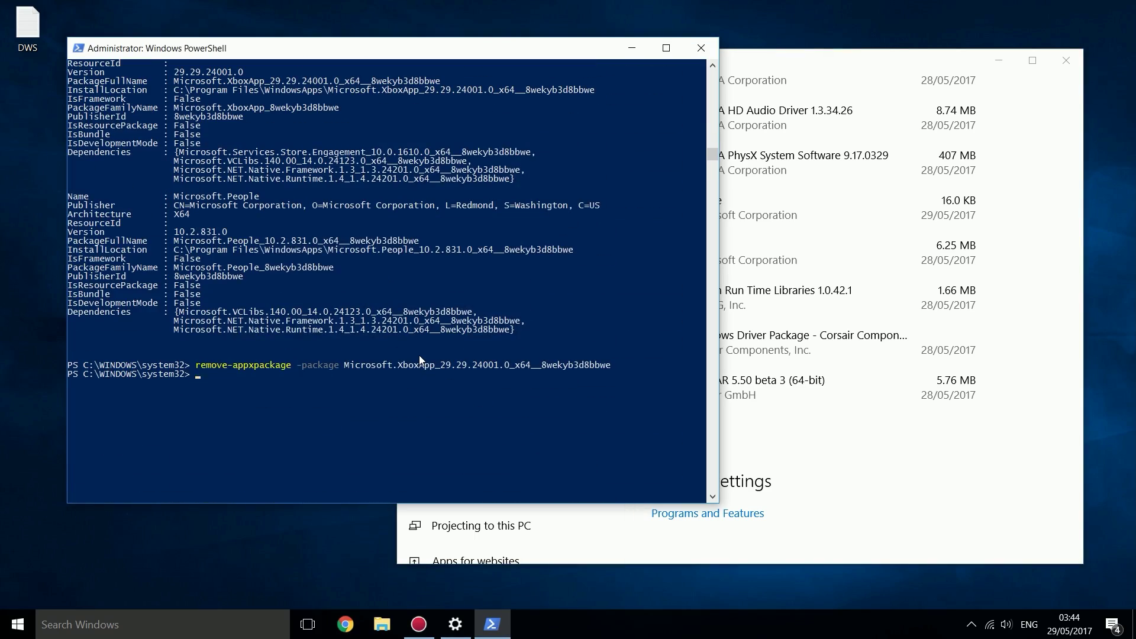
Filter the get-appxpackage listing with findstr for People to find its package name
{"action": "key", "text": "Up"}
{"action": "key", "text": "BackSpace"}
{"action": "key", "text": "BackSpace"}
{"action": "key", "text": "BackSpace"}
{"action": "key", "text": "BackSpace"}
{"action": "key", "text": "BackSpace"}
{"action": "key", "text": "BackSpace"}
{"action": "key", "text": "BackSpace"}
{"action": "key", "text": "BackSpace"}
{"action": "key", "text": "BackSpace"}
{"action": "key", "text": "BackSpace"}
{"action": "key", "text": "BackSpace"}
{"action": "key", "text": "BackSpace"}
{"action": "key", "text": "BackSpace"}
{"action": "key", "text": "BackSpace"}
{"action": "key", "text": "BackSpace"}
{"action": "key", "text": "BackSpace"}
{"action": "key", "text": "BackSpace"}
{"action": "key", "text": "BackSpace"}
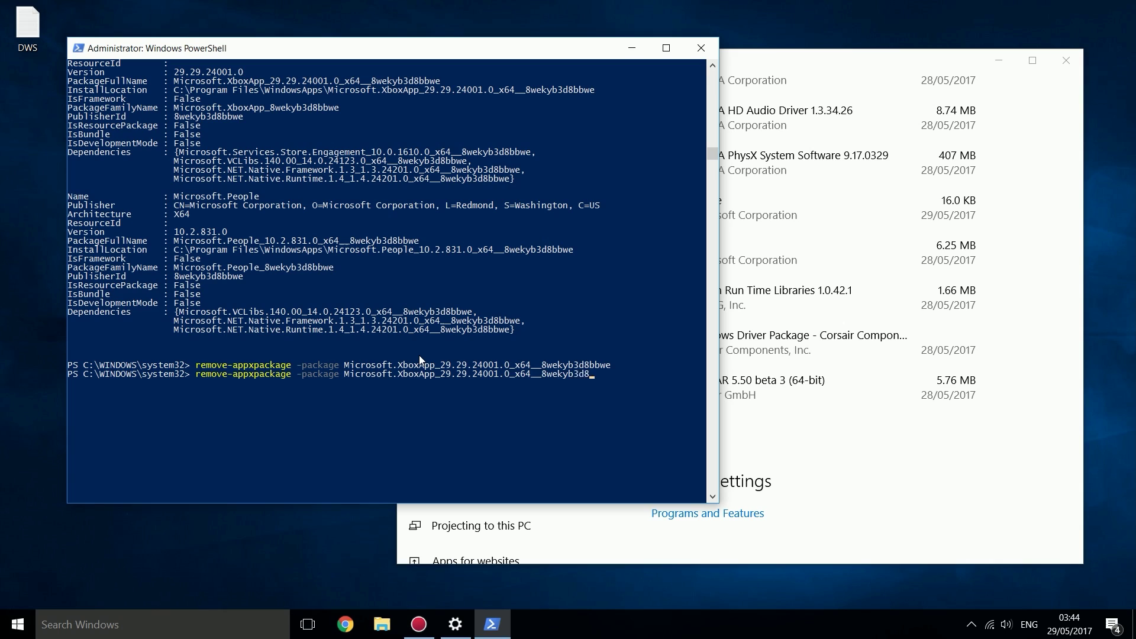
{"action": "key", "text": "Up"}
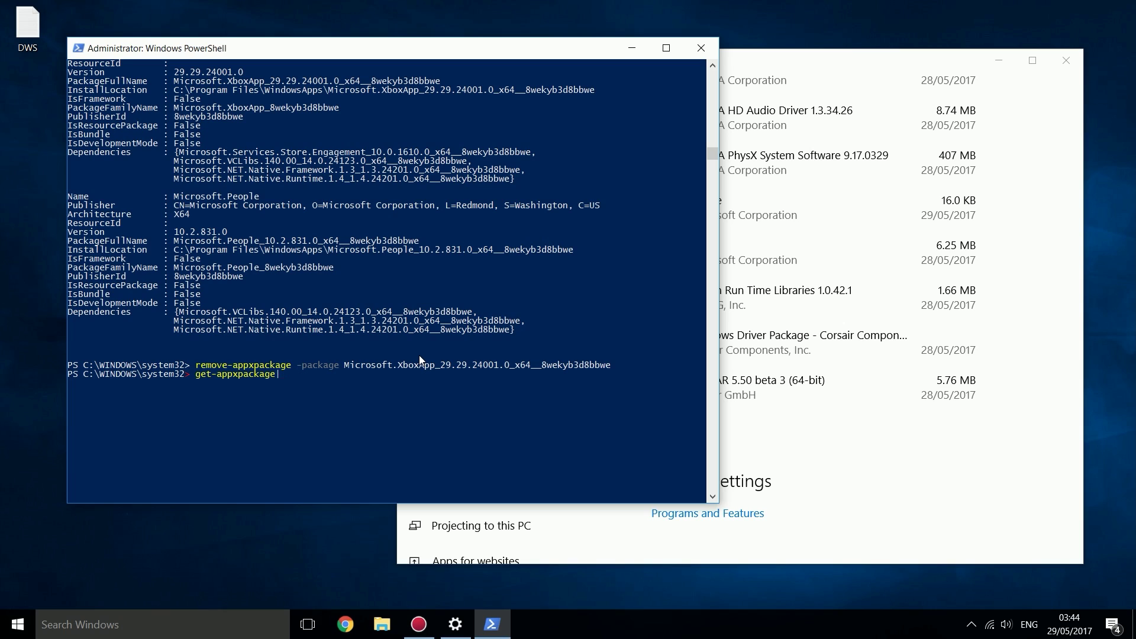
{"action": "type", "text": "|fins"}
{"action": "type", "text": "tre"}
{"action": "key", "text": "BackSpace"}
{"action": "key", "text": "BackSpace"}
{"action": "key", "text": "BackSpace"}
{"action": "key", "text": "BackSpace"}
{"action": "key", "text": "BackSpace"}
{"action": "type", "text": "dstr"}
{"action": "type", "text": "People"}
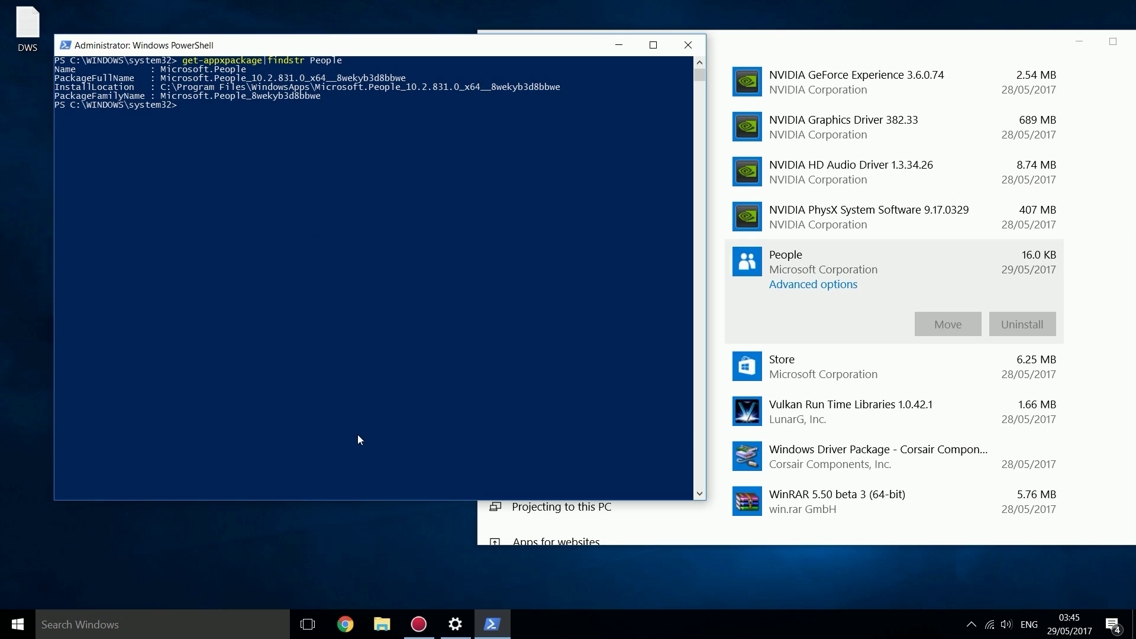
Run remove-appxpackage -package with the pasted People package name
{"action": "key", "text": "Up"}
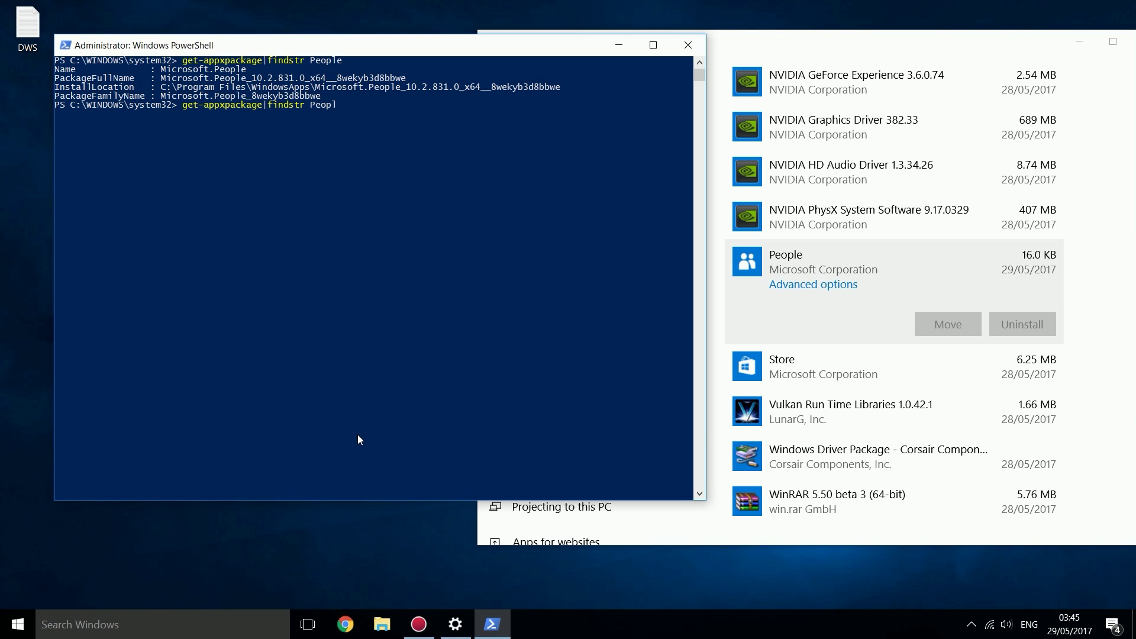
{"action": "key", "text": "Up"}
{"action": "key", "text": "Up"}
{"action": "key", "text": "Up"}
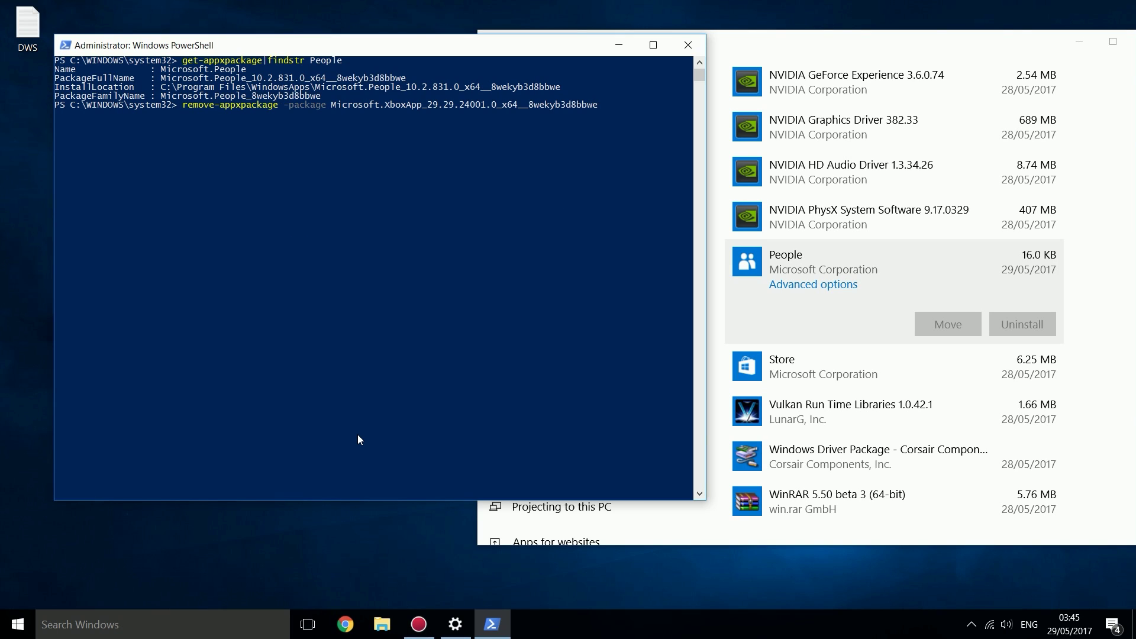
{"action": "key", "text": "BackSpace"}
{"action": "key", "text": "BackSpace"}
{"action": "key", "text": "BackSpace"}
{"action": "key", "text": "BackSpace"}
{"action": "key", "text": "BackSpace"}
{"action": "key", "text": "BackSpace"}
{"action": "key", "text": "BackSpace"}
{"action": "key", "text": "BackSpace"}
{"action": "key", "text": "BackSpace"}
{"action": "key", "text": "BackSpace"}
{"action": "key", "text": "BackSpace"}
{"action": "key", "text": "BackSpace"}
{"action": "key", "text": "BackSpace"}
{"action": "key", "text": "BackSpace"}
{"action": "key", "text": "BackSpace"}
{"action": "key", "text": "BackSpace"}
{"action": "key", "text": "BackSpace"}
{"action": "key", "text": "BackSpace"}
{"action": "key", "text": "BackSpace"}
{"action": "key", "text": "BackSpace"}
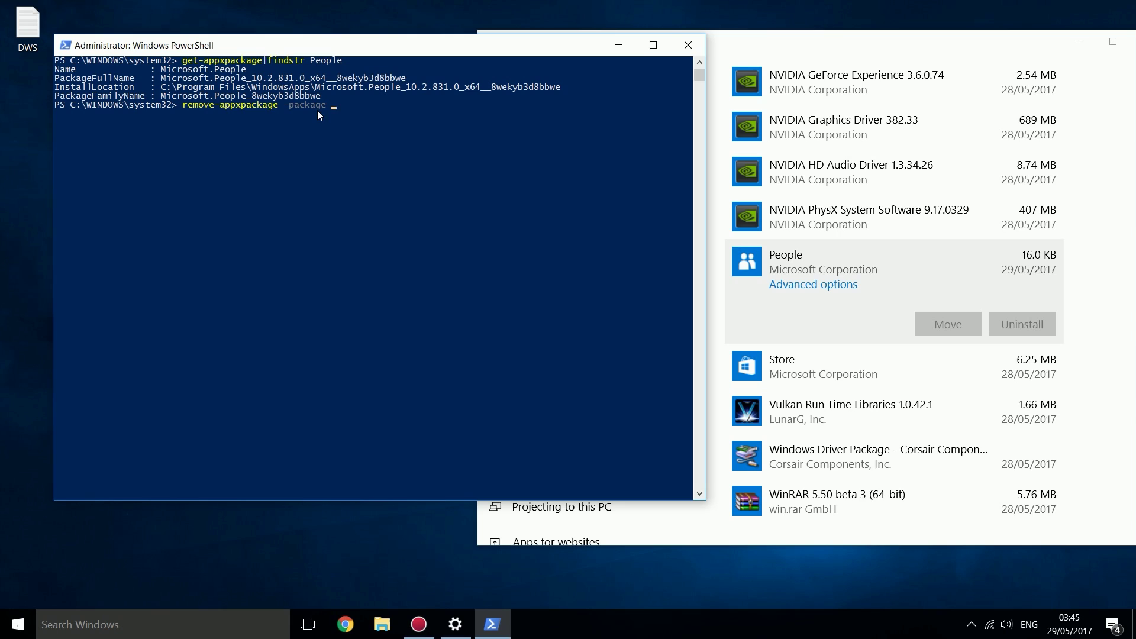
{"action": "right_click", "coordinate": [395, 177]}
{"action": "key", "text": "Return"}
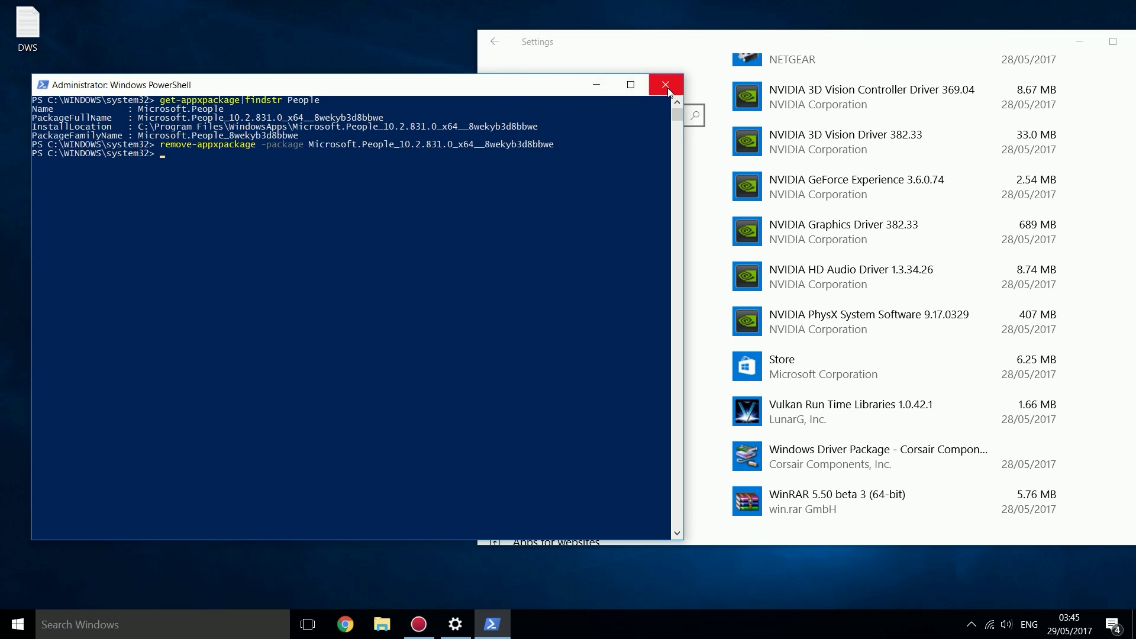
Close PowerShell and center the Settings apps list to review it
{"action": "left_click", "coordinate": [665, 86]}
{"action": "left_click_drag", "start_coordinate": [704, 47], "coordinate": [452, 104]}
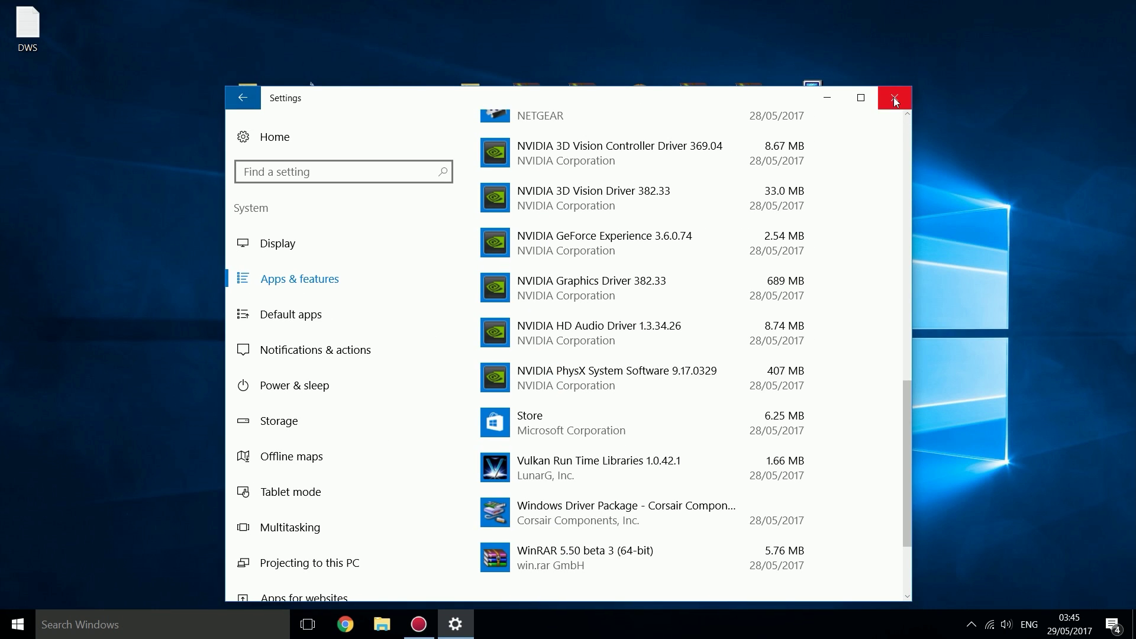
{"action": "scroll", "coordinate": [852, 281], "scroll_direction": "down", "scroll_amount": 3}
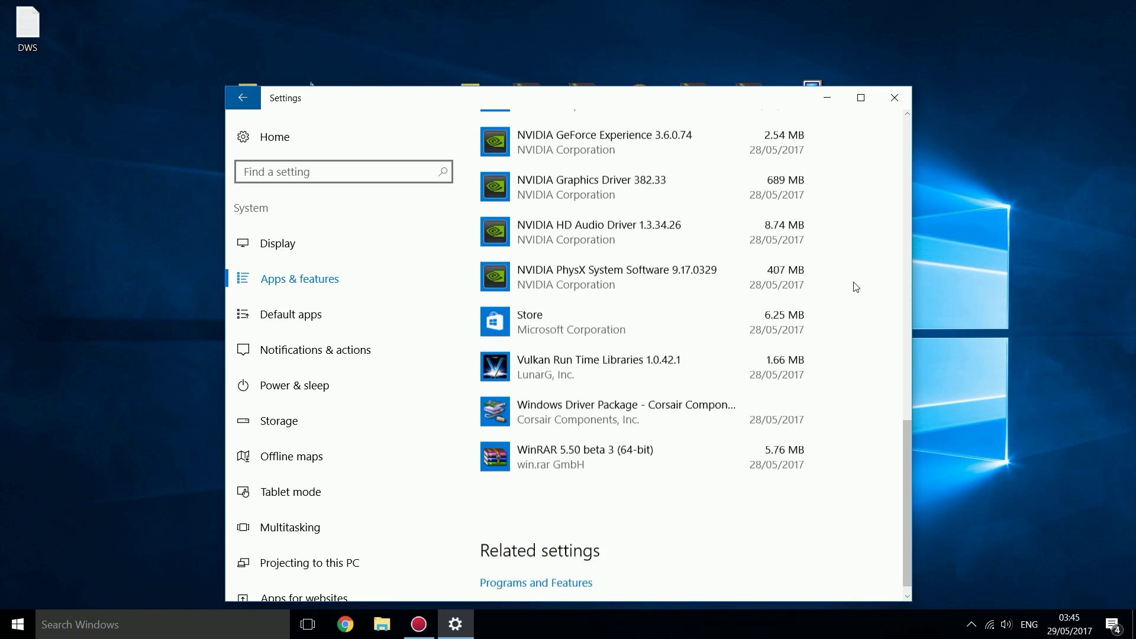
{"action": "scroll", "coordinate": [857, 287], "scroll_direction": "up", "scroll_amount": 10}
Close Settings and clear the desktop icon selection
{"action": "left_click", "coordinate": [894, 98]}
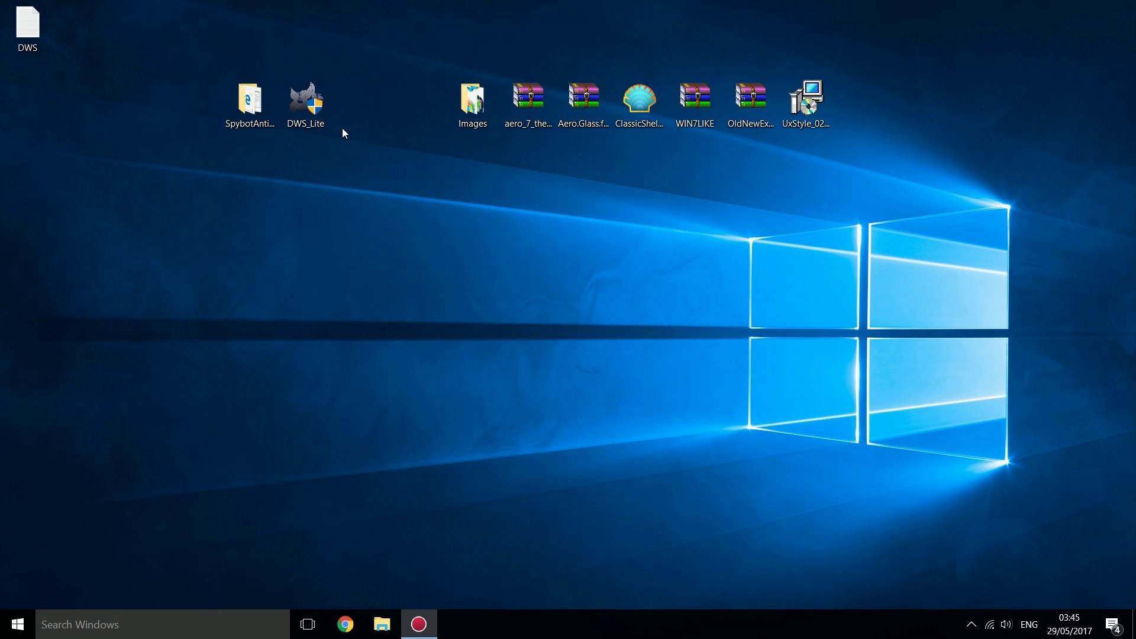
{"action": "left_click", "coordinate": [309, 100]}
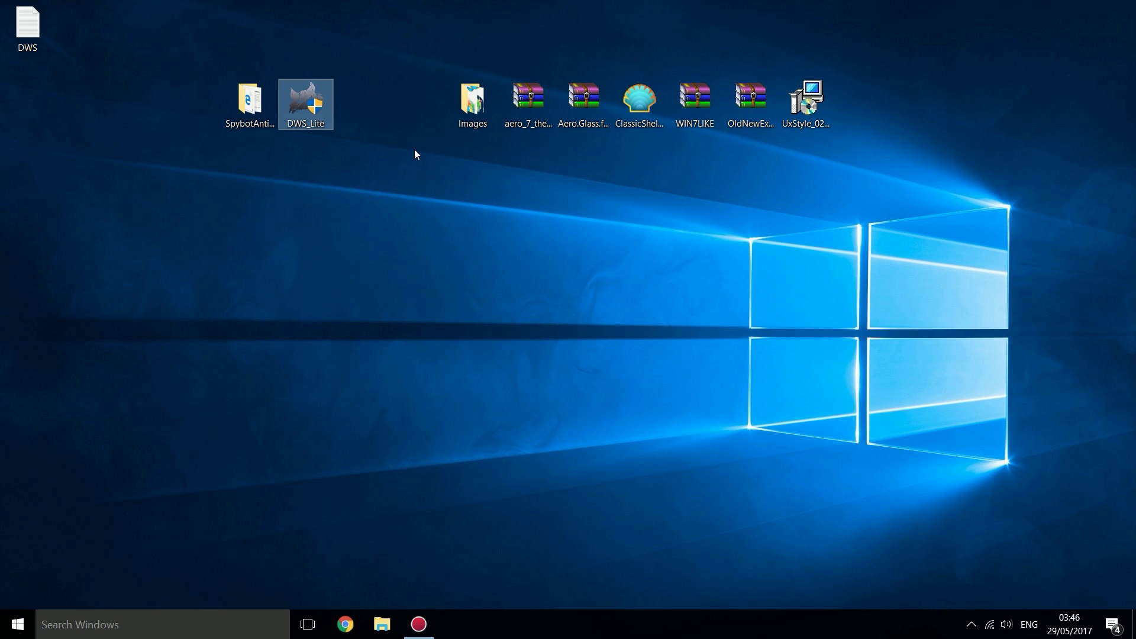
{"action": "left_click", "coordinate": [247, 246]}
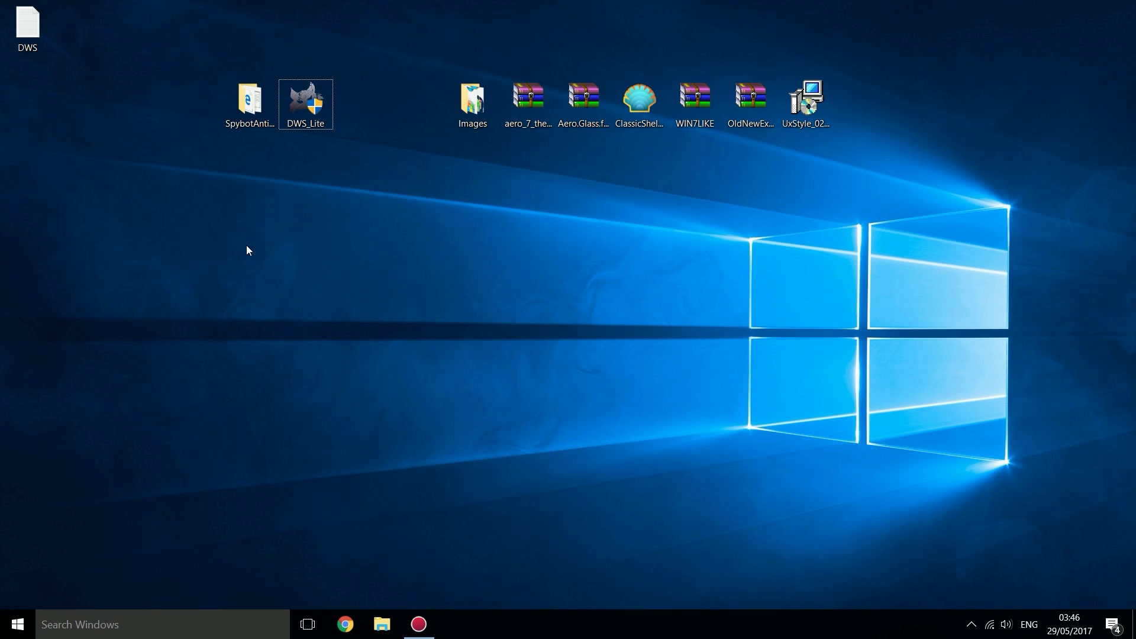
Unpin the Store, Alarms & Clock and Calculator tiles from the Start menu
{"action": "left_click", "coordinate": [18, 624]}
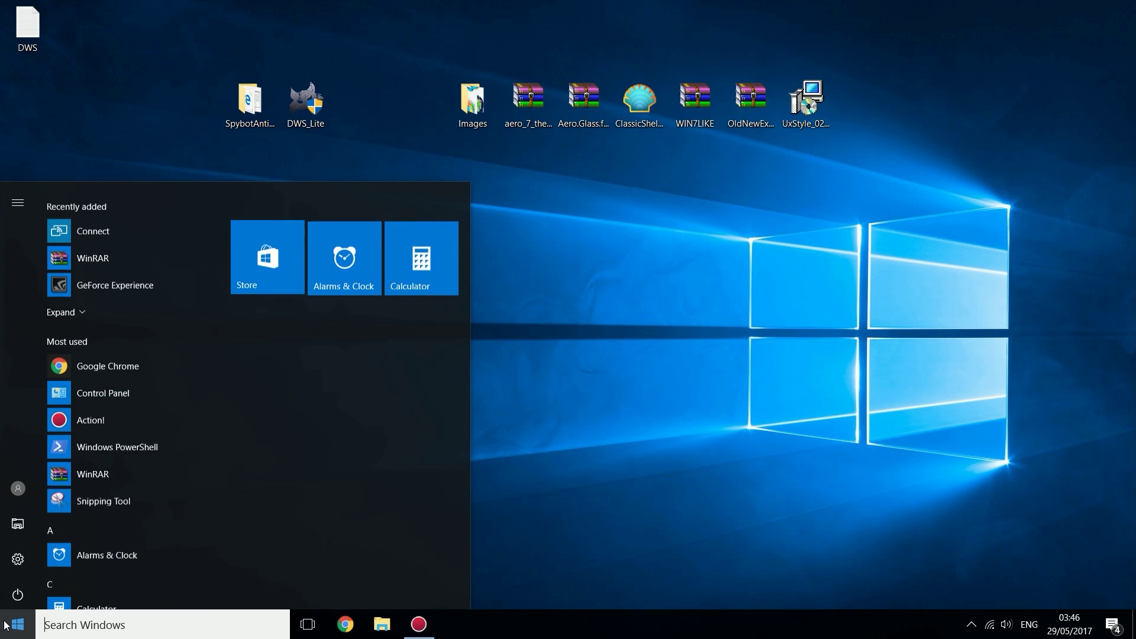
{"action": "right_click", "coordinate": [272, 245]}
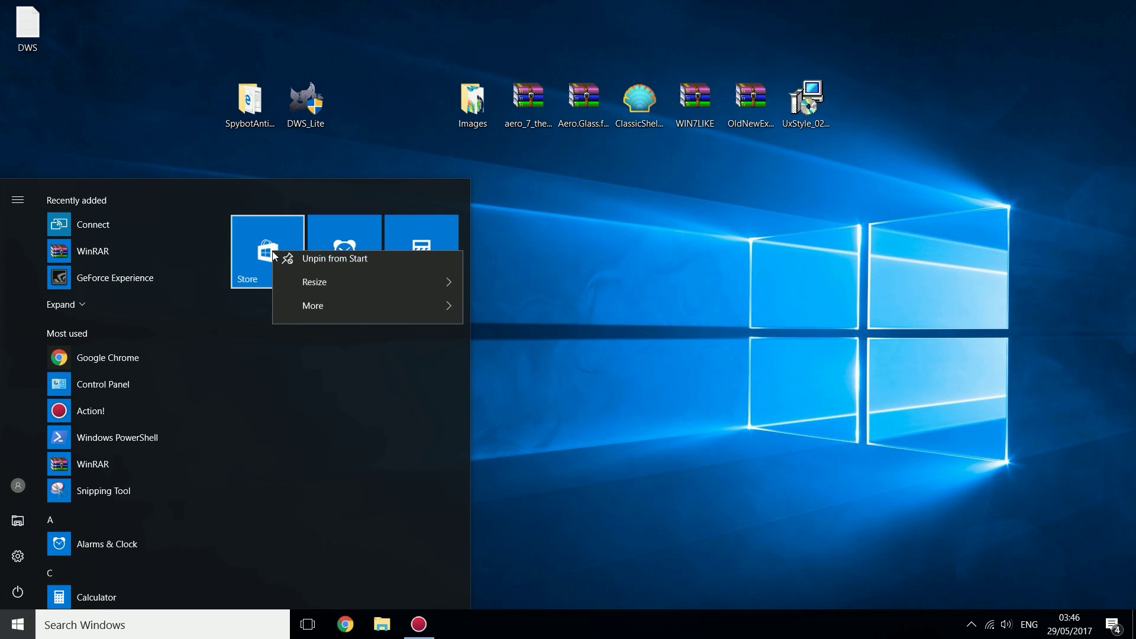
{"action": "left_click", "coordinate": [261, 445]}
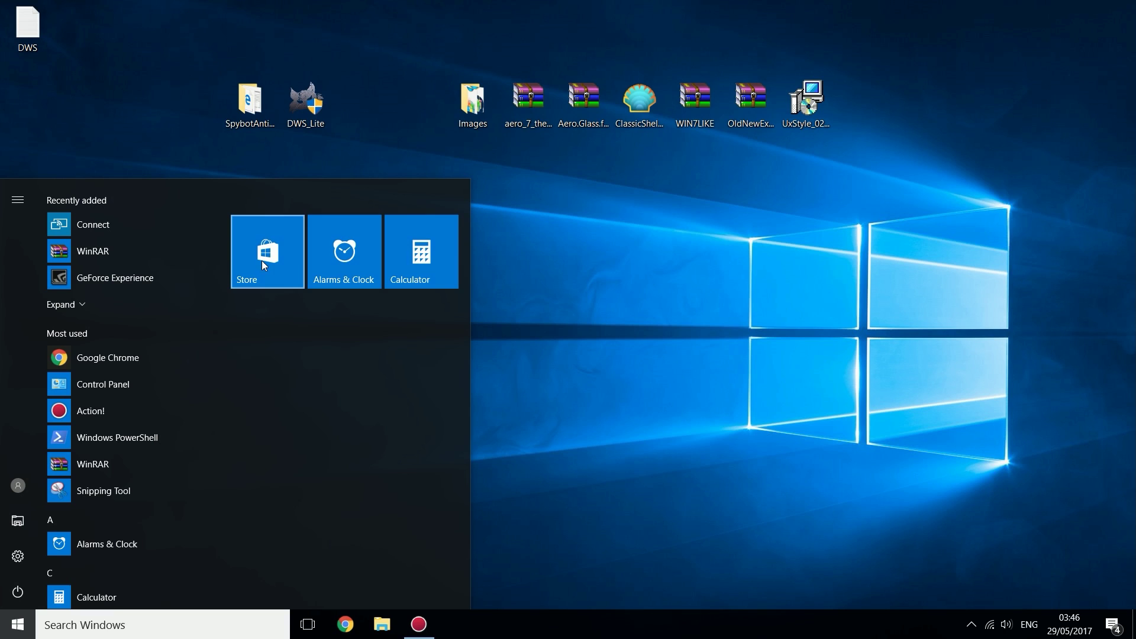
{"action": "right_click", "coordinate": [280, 258]}
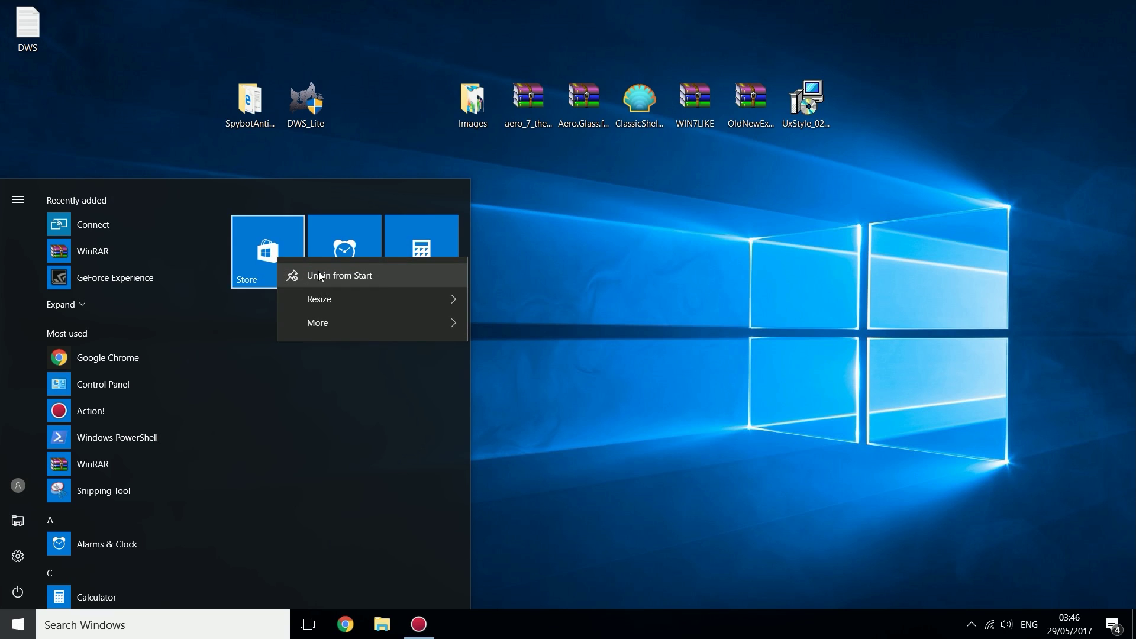
{"action": "left_click", "coordinate": [299, 273]}
{"action": "right_click", "coordinate": [356, 237]}
{"action": "left_click", "coordinate": [390, 254]}
{"action": "right_click", "coordinate": [395, 243]}
{"action": "left_click", "coordinate": [423, 258]}
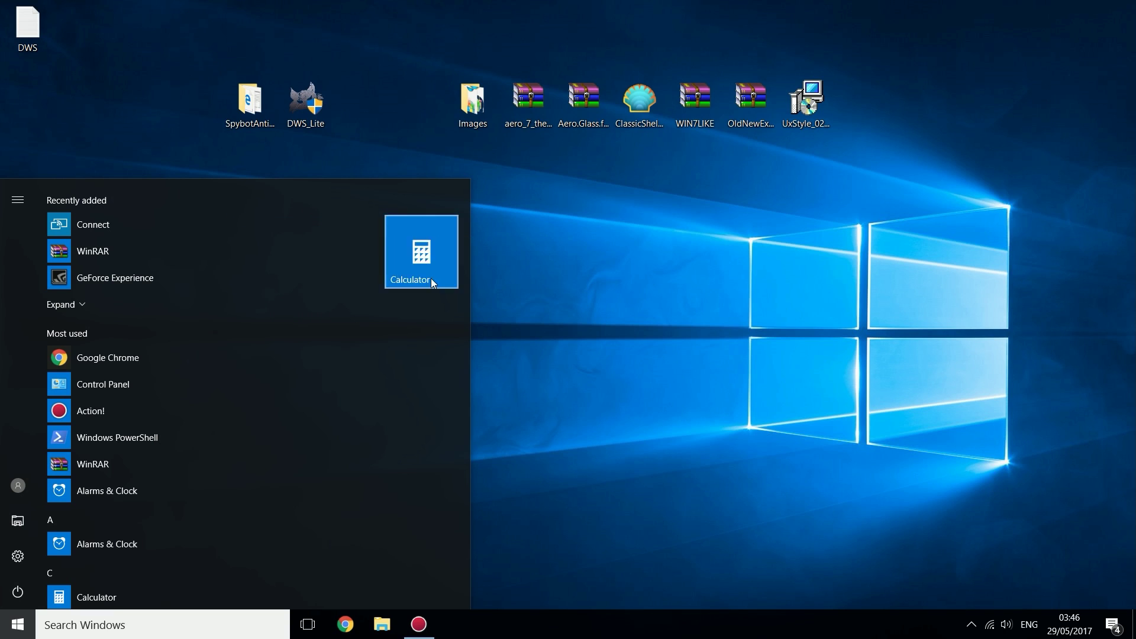
Close the Start menu and delete the DWS file from the desktop's top-left
{"action": "key", "text": "Escape"}
{"action": "key", "text": "super"}
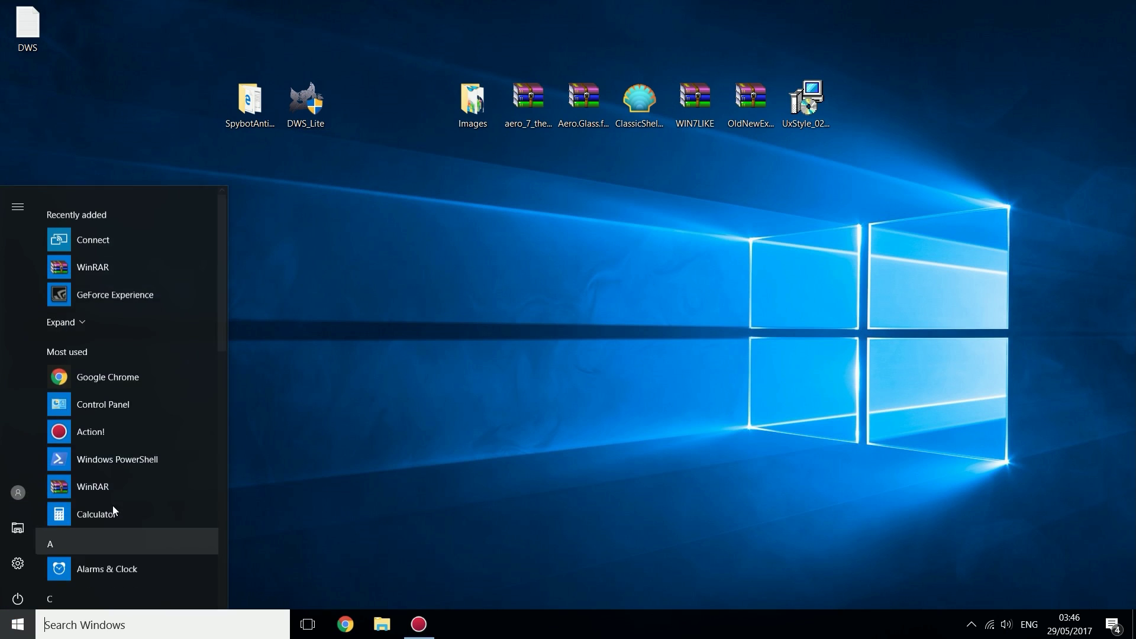
{"action": "left_click_drag", "start_coordinate": [223, 286], "coordinate": [242, 239]}
{"action": "key", "text": "Escape"}
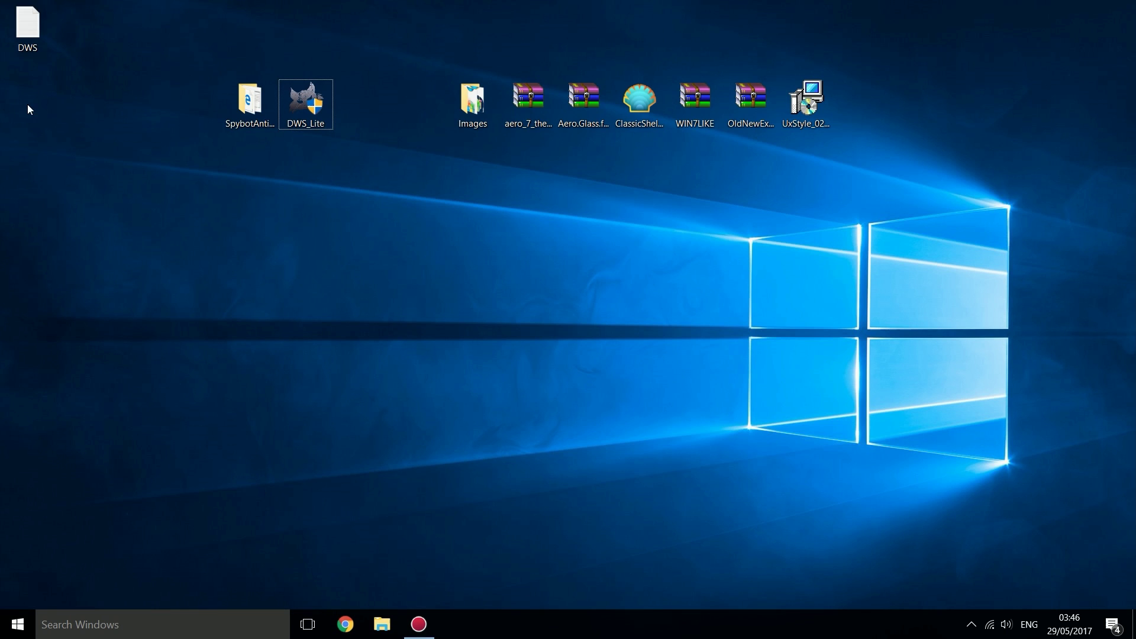
{"action": "left_click", "coordinate": [27, 26]}
{"action": "key", "text": "Delete"}
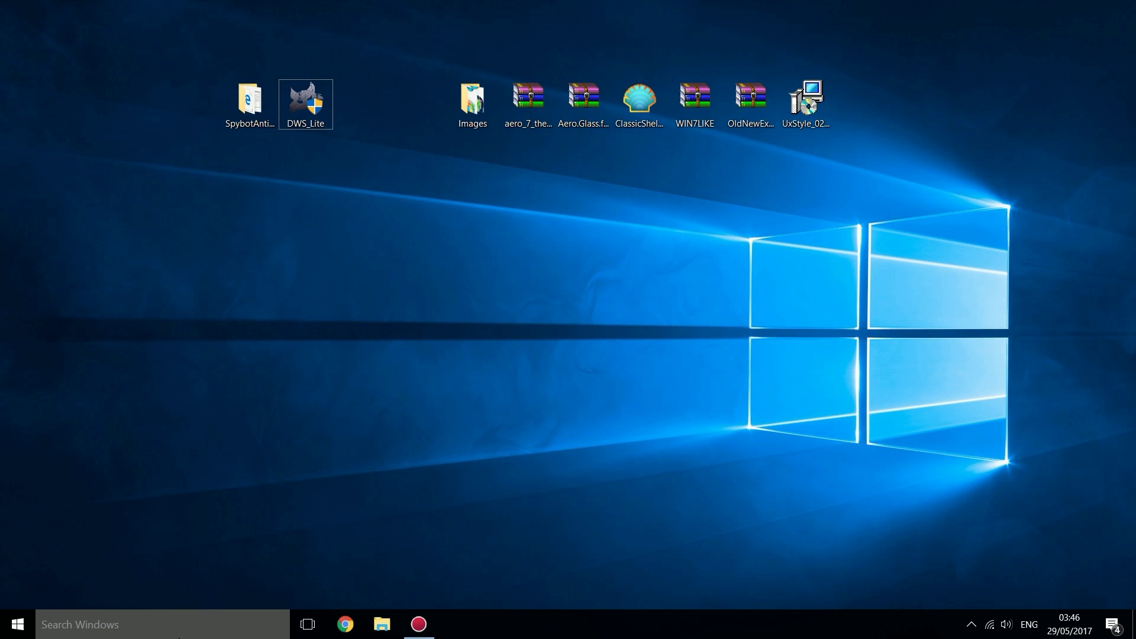
Browse the Start menu app list, then close the menu
{"action": "left_click", "coordinate": [17, 624]}
{"action": "left_click_drag", "start_coordinate": [221, 255], "coordinate": [208, 212]}
{"action": "scroll", "coordinate": [208, 217], "scroll_direction": "down", "scroll_amount": 15}
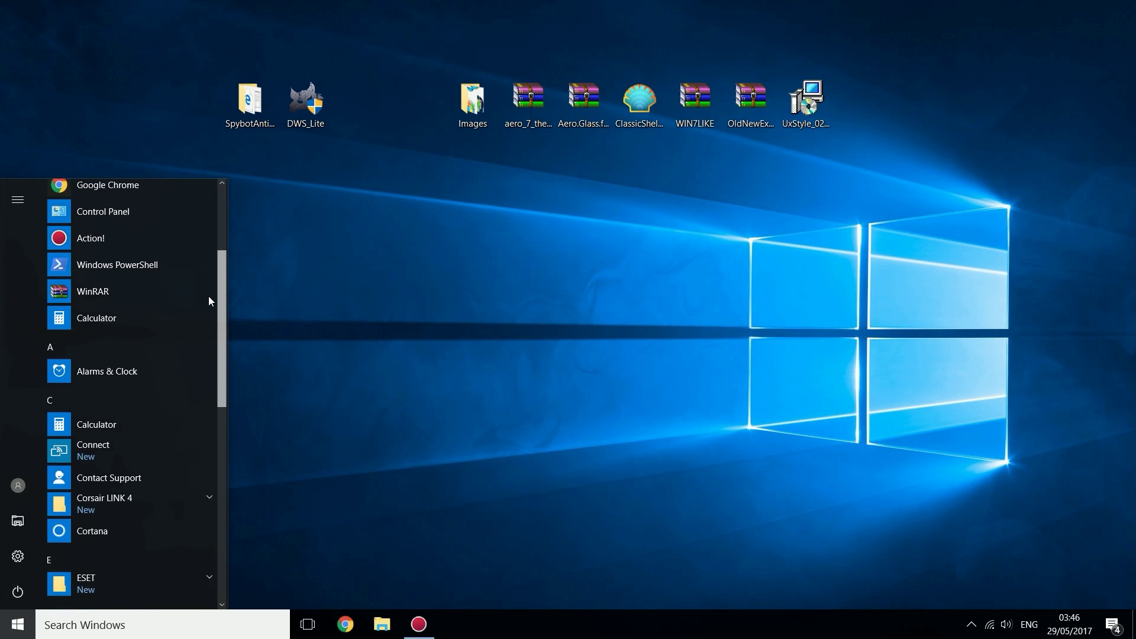
{"action": "scroll", "coordinate": [207, 274], "scroll_direction": "up", "scroll_amount": 12}
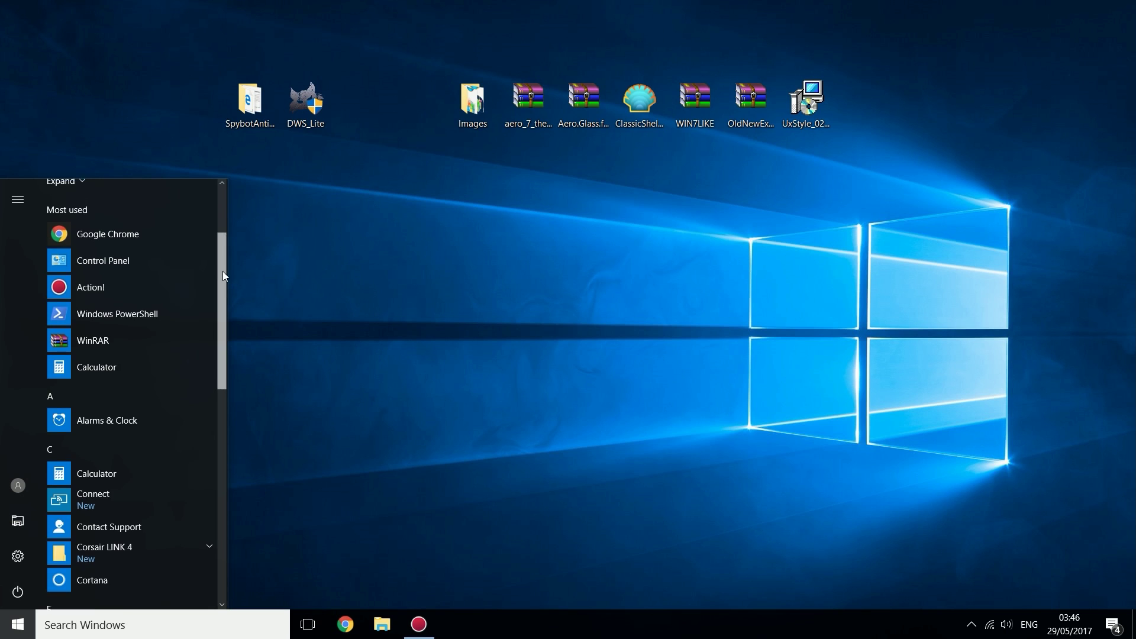
{"action": "mouse_move", "coordinate": [222, 271]}
{"action": "left_mouse_down"}
{"action": "mouse_move", "coordinate": [211, 479]}
{"action": "mouse_move", "coordinate": [216, 261]}
{"action": "left_mouse_up"}
{"action": "scroll", "coordinate": [217, 262], "scroll_direction": "up", "scroll_amount": 2}
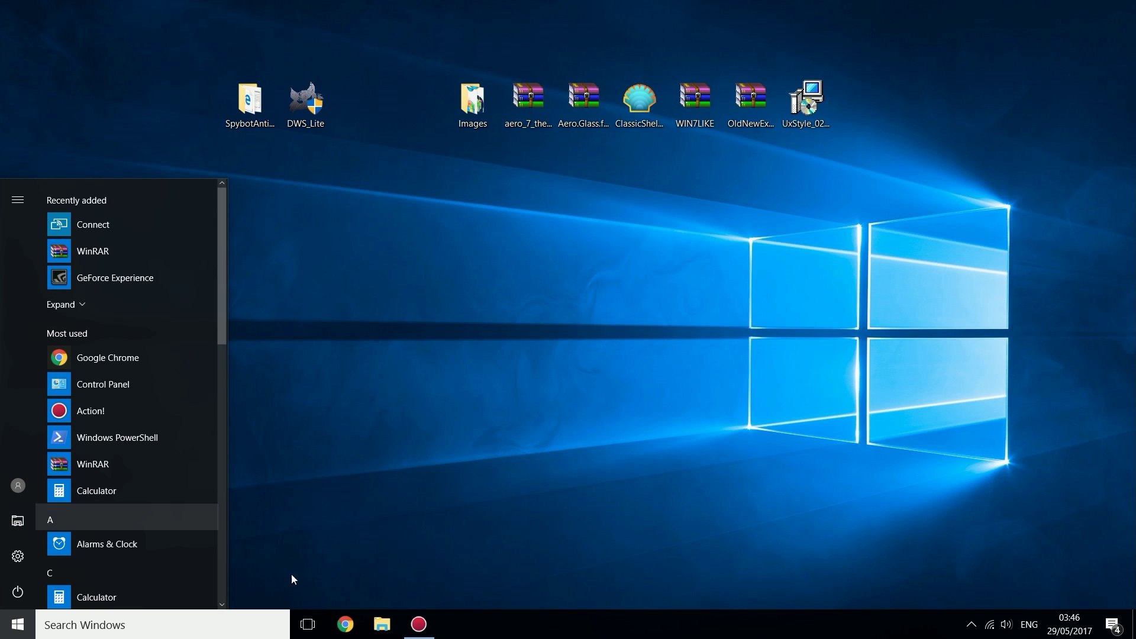
{"action": "scroll", "coordinate": [208, 267], "scroll_direction": "down", "scroll_amount": 4}
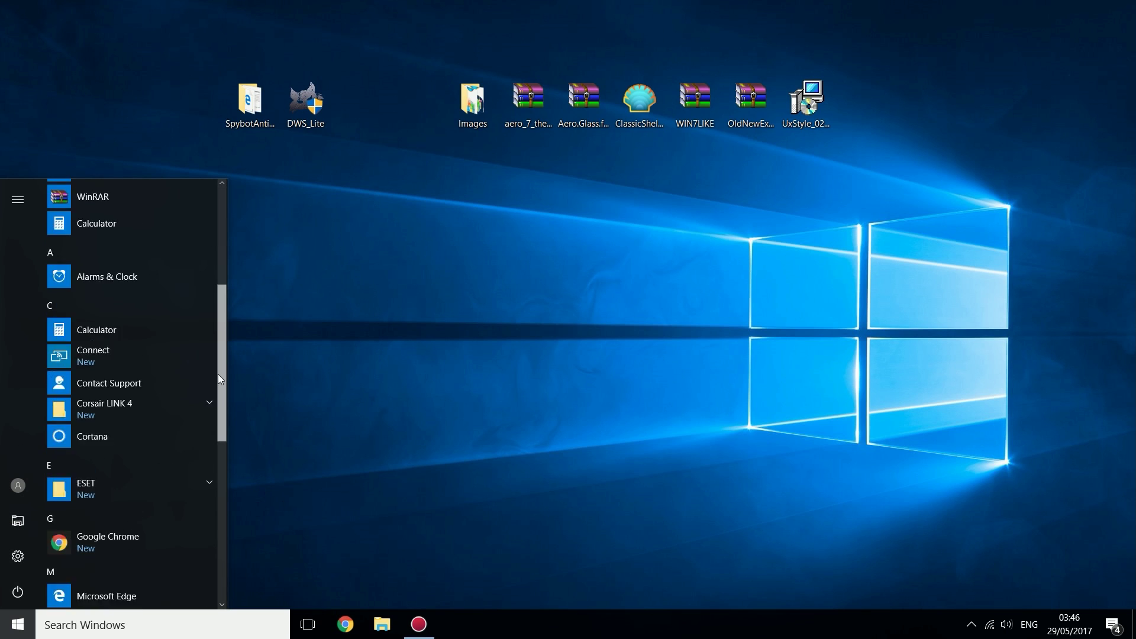
{"action": "scroll", "coordinate": [218, 374], "scroll_direction": "up", "scroll_amount": 4}
{"action": "left_click", "coordinate": [589, 358]}
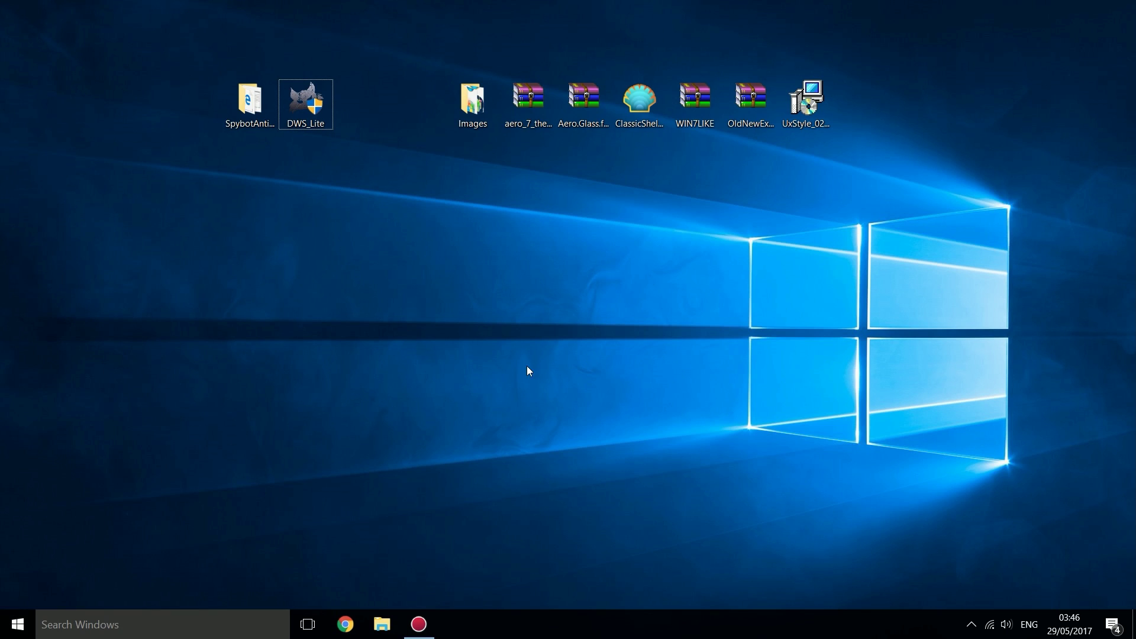
Select the row of seven downloaded items, including ClassicShellSetup_4_3_0
{"action": "left_click", "coordinate": [639, 100]}
{"action": "left_click_drag", "start_coordinate": [436, 214], "coordinate": [1062, 39]}
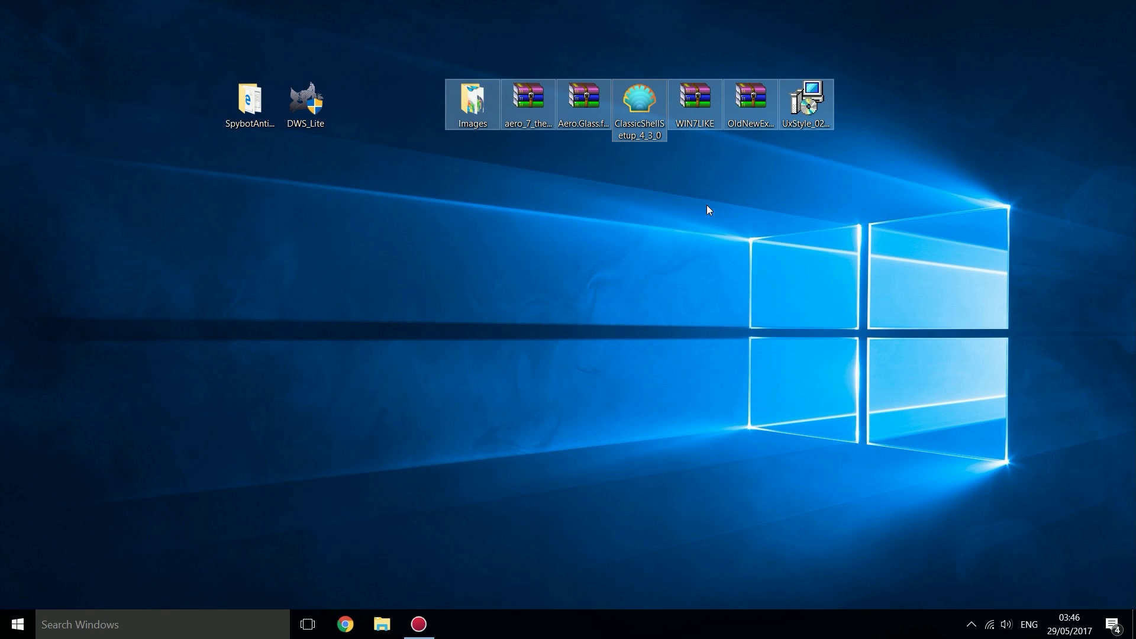
{"action": "left_click", "coordinate": [647, 190]}
{"action": "left_click_drag", "start_coordinate": [439, 177], "coordinate": [914, 80]}
{"action": "left_click_drag", "start_coordinate": [430, 194], "coordinate": [910, 151]}
Run the ClassicShellSetup installer, accept the license and install Classic Shell
{"action": "left_click", "coordinate": [529, 248]}
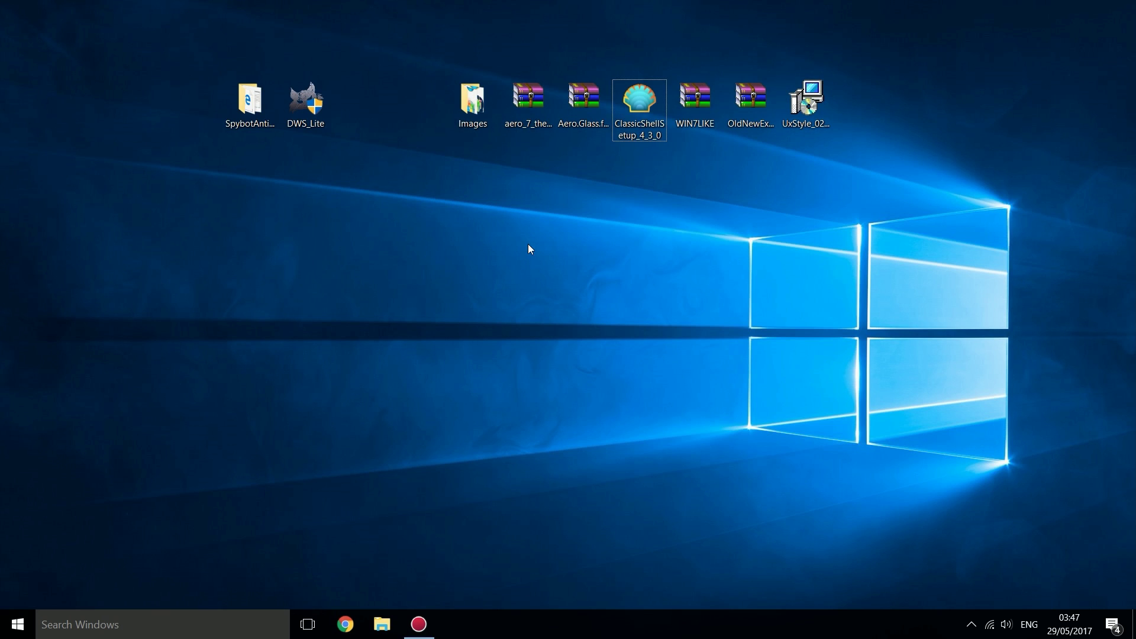
{"action": "left_click", "coordinate": [17, 623]}
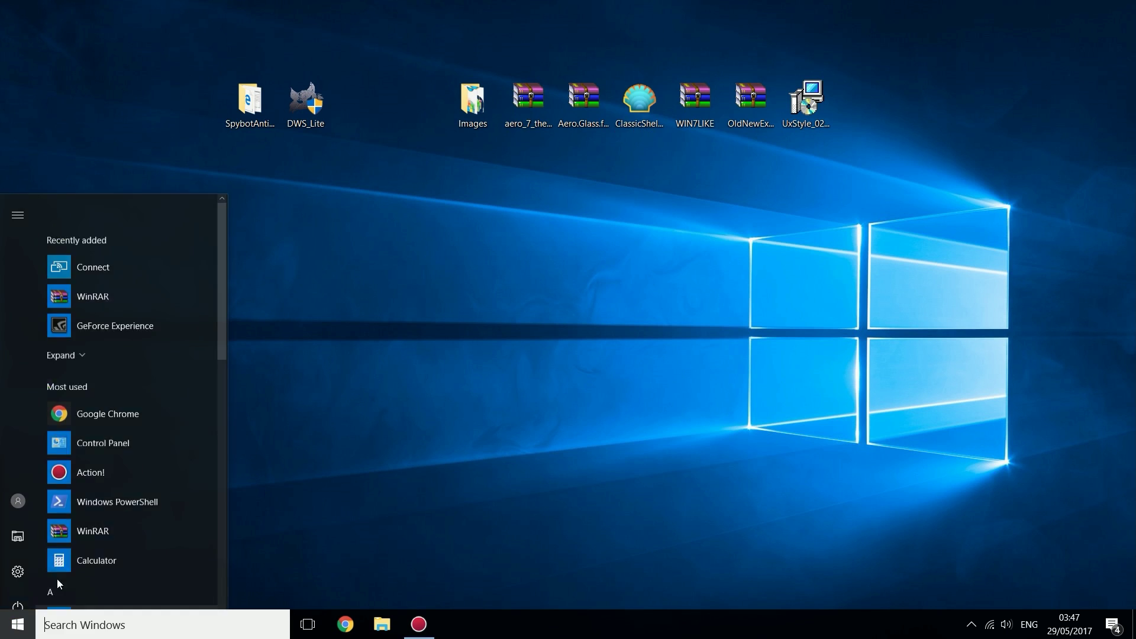
{"action": "left_click", "coordinate": [422, 171]}
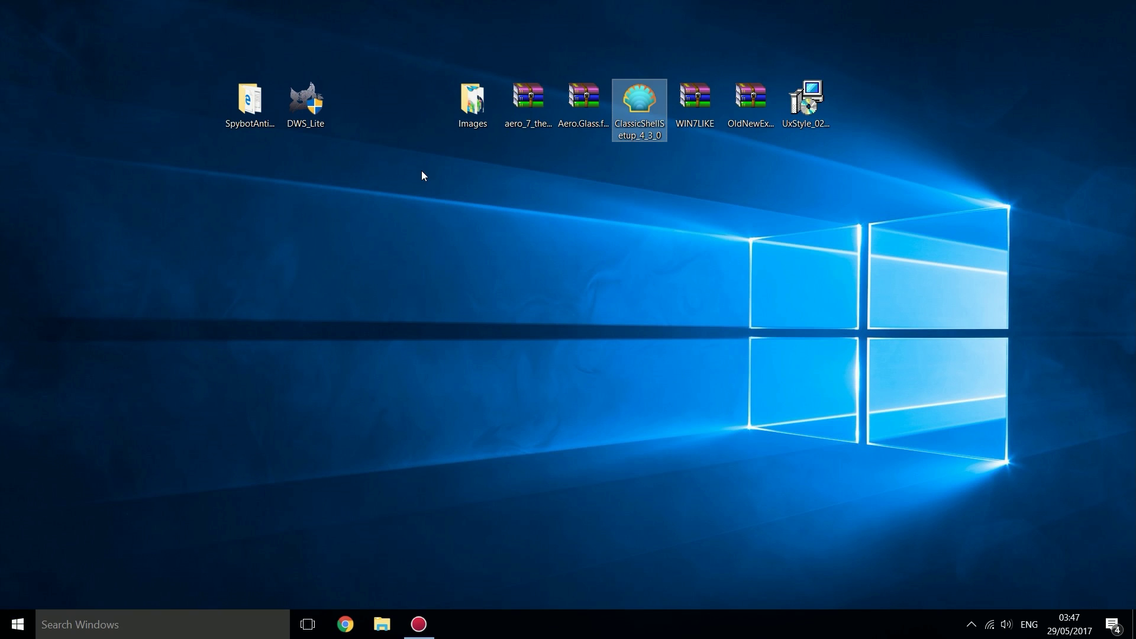
{"action": "double_click", "coordinate": [644, 111]}
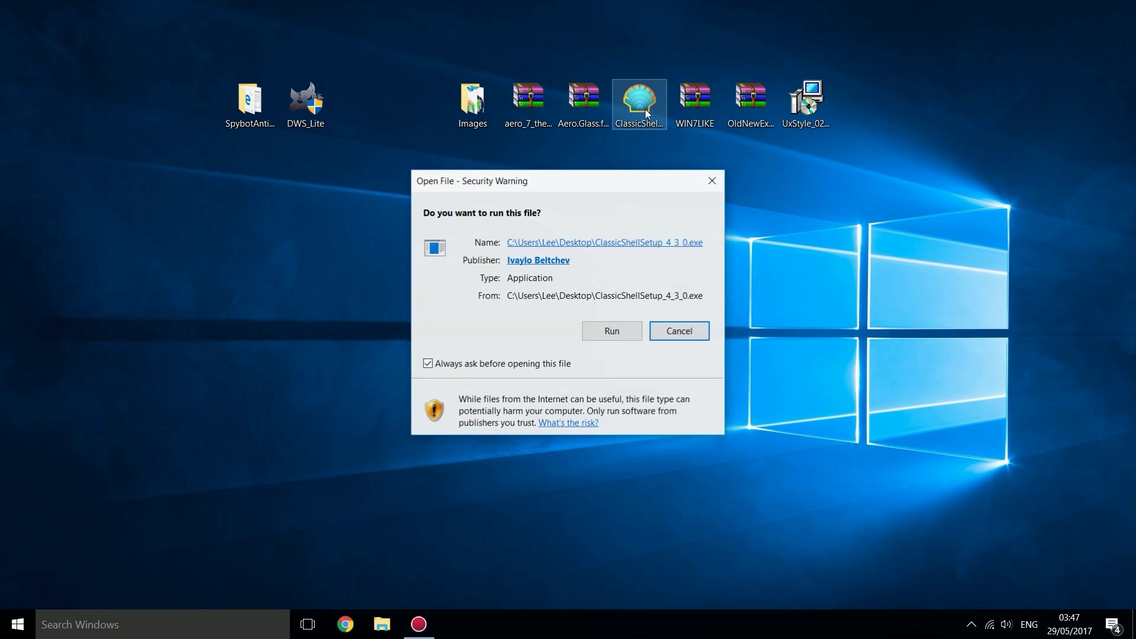
{"action": "left_click", "coordinate": [642, 330]}
{"action": "left_click", "coordinate": [648, 427]}
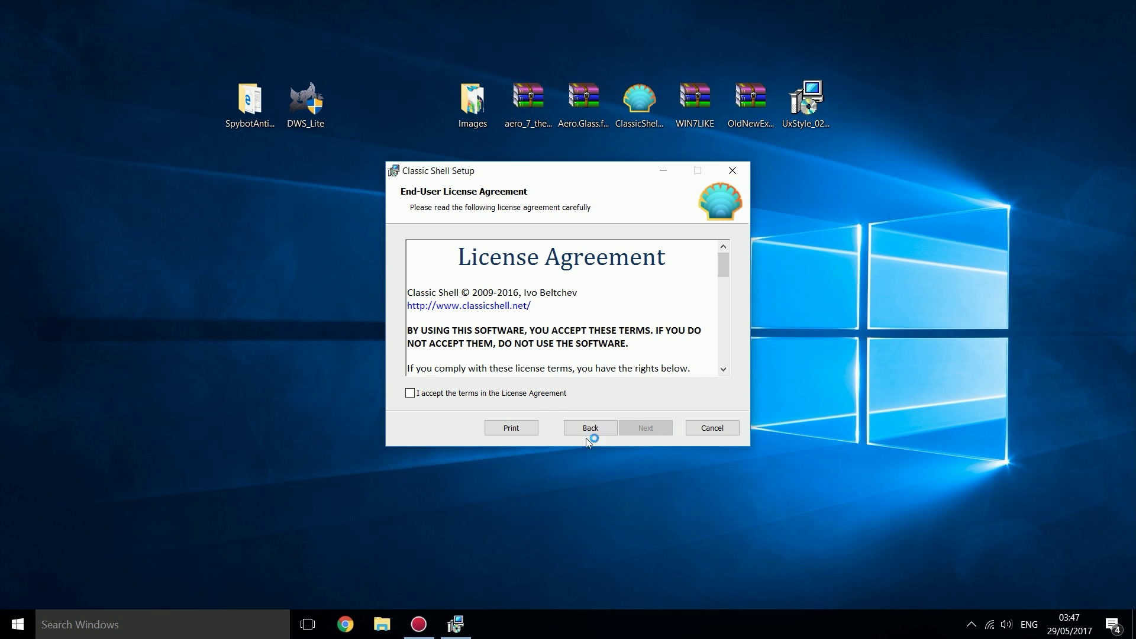
{"action": "left_click", "coordinate": [468, 394]}
{"action": "left_click", "coordinate": [655, 429]}
{"action": "left_click", "coordinate": [646, 431]}
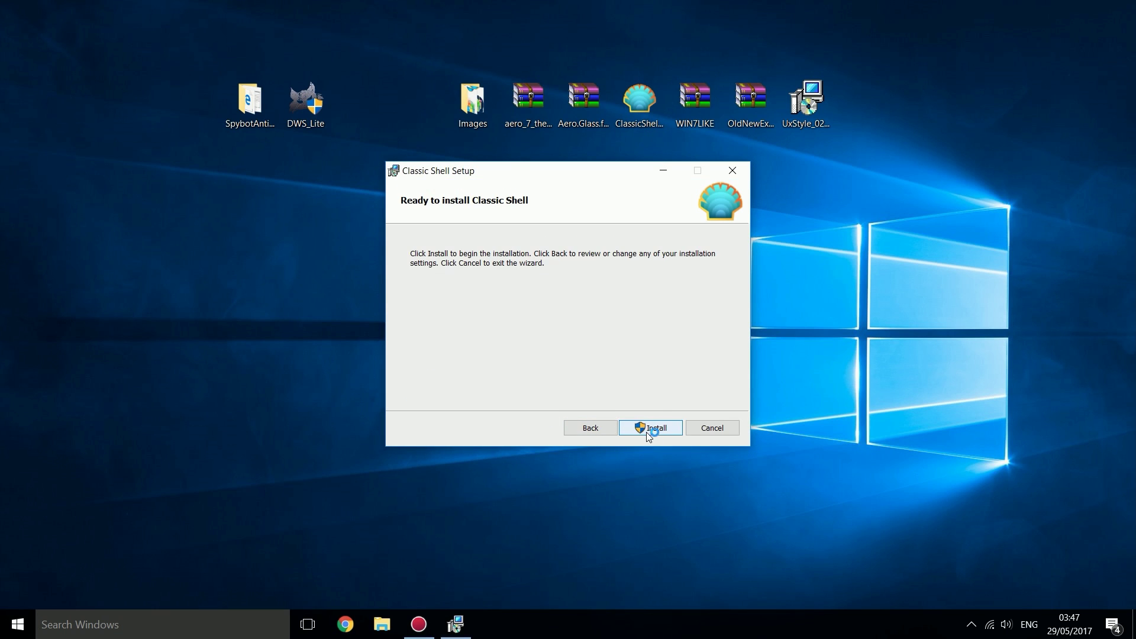
{"action": "left_click", "coordinate": [645, 431]}
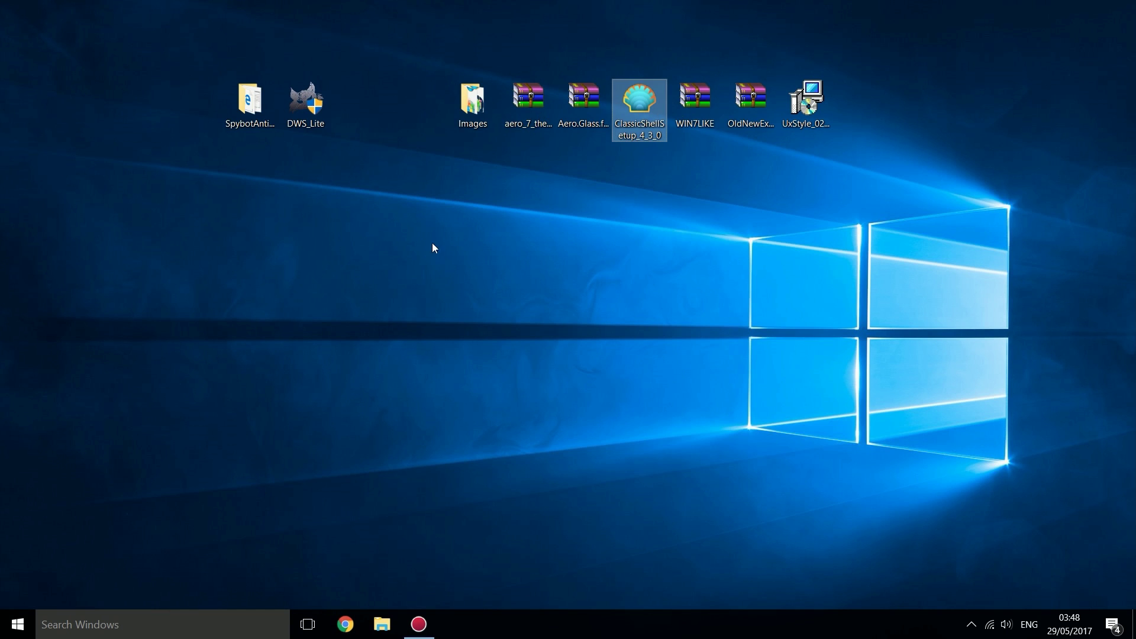
Open PC settings, Control Panel and This PC from the classic Start menu, closing each
{"action": "left_click", "coordinate": [17, 624]}
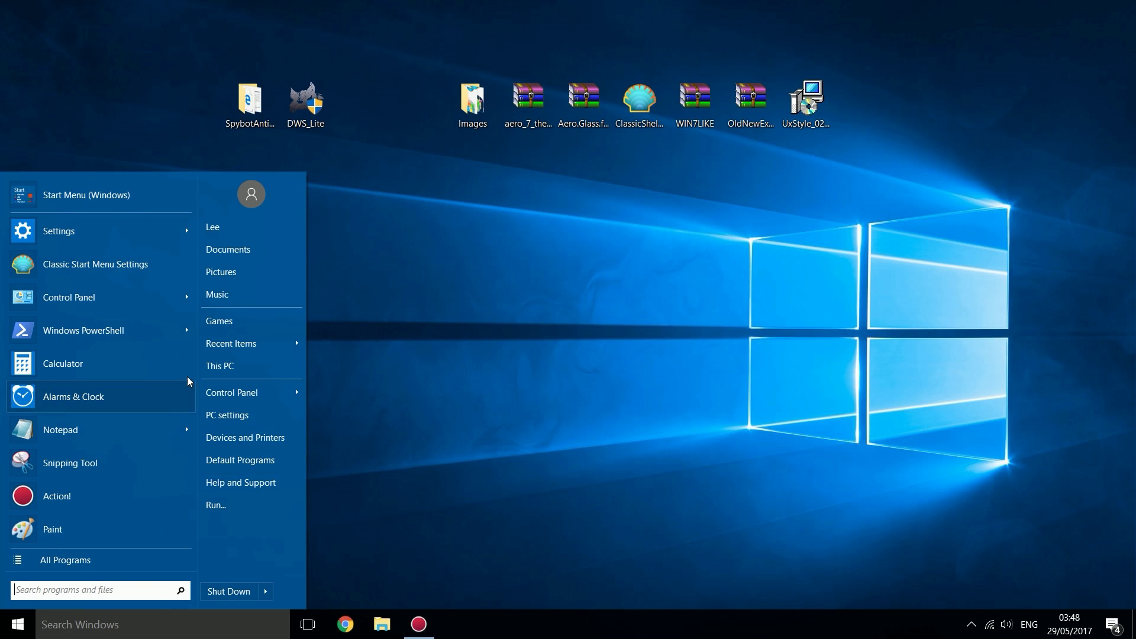
{"action": "left_click", "coordinate": [235, 416]}
{"action": "left_click", "coordinate": [894, 98]}
{"action": "key", "text": "super"}
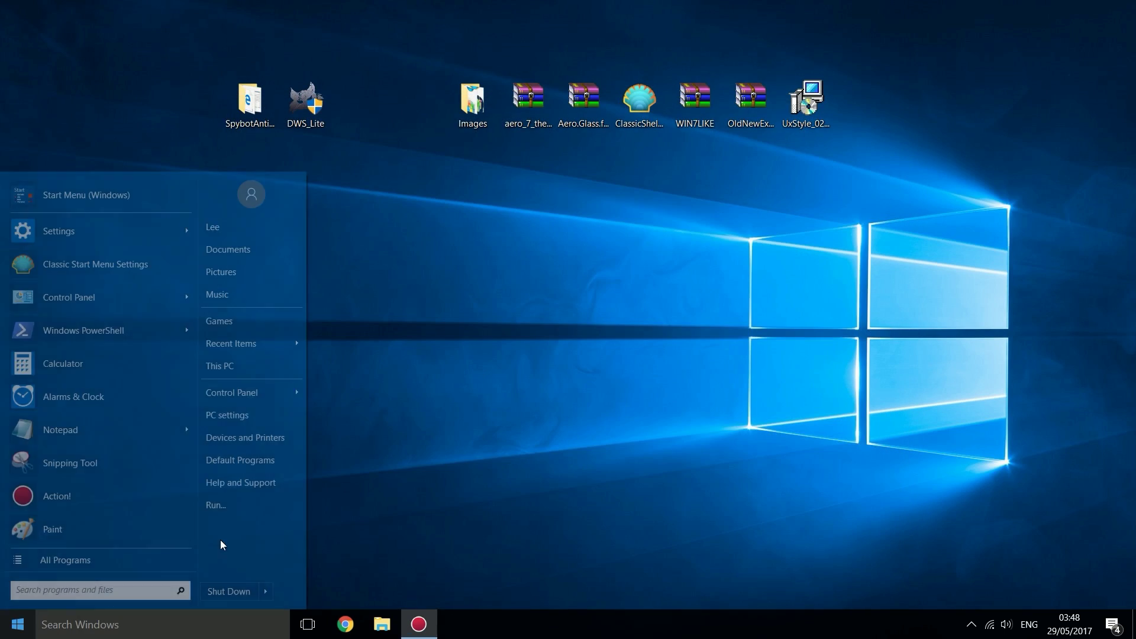
{"action": "left_click", "coordinate": [223, 393]}
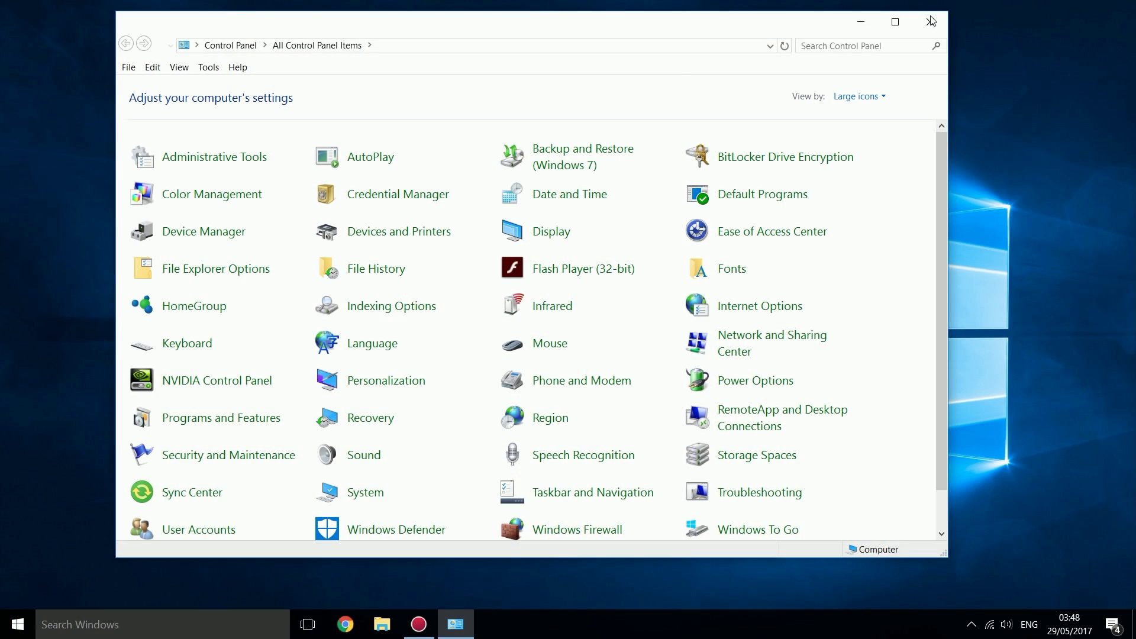
{"action": "left_click", "coordinate": [931, 21]}
{"action": "key", "text": "super"}
{"action": "left_click", "coordinate": [245, 362]}
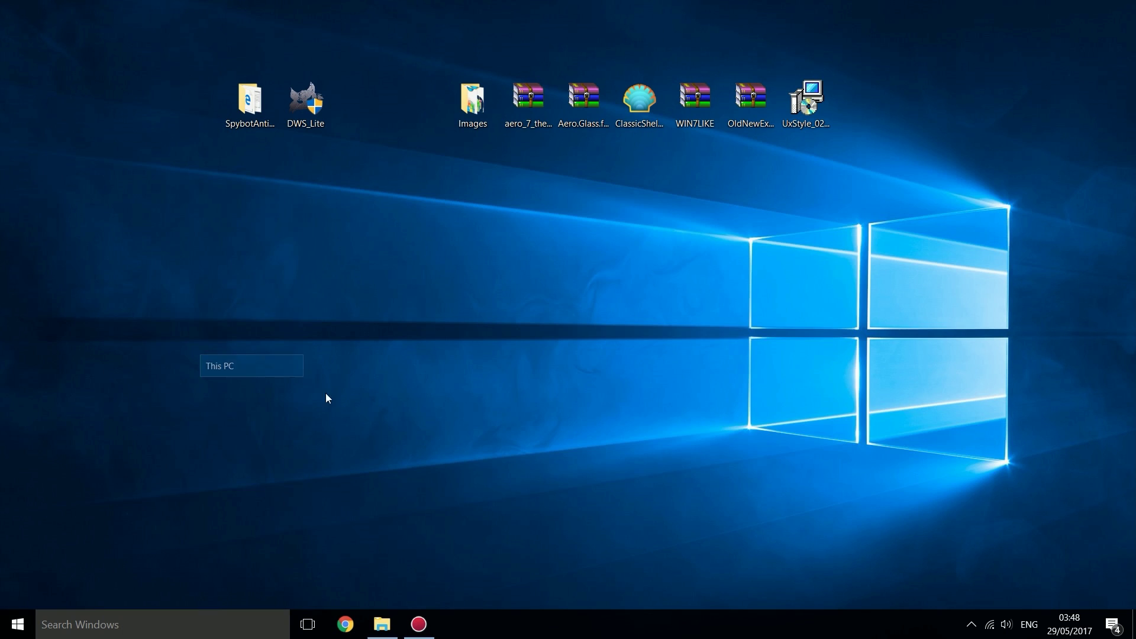
{"action": "left_click", "coordinate": [970, 158]}
Open the Shut Down options and toggle between All Programs and the pinned list
{"action": "key", "text": "super"}
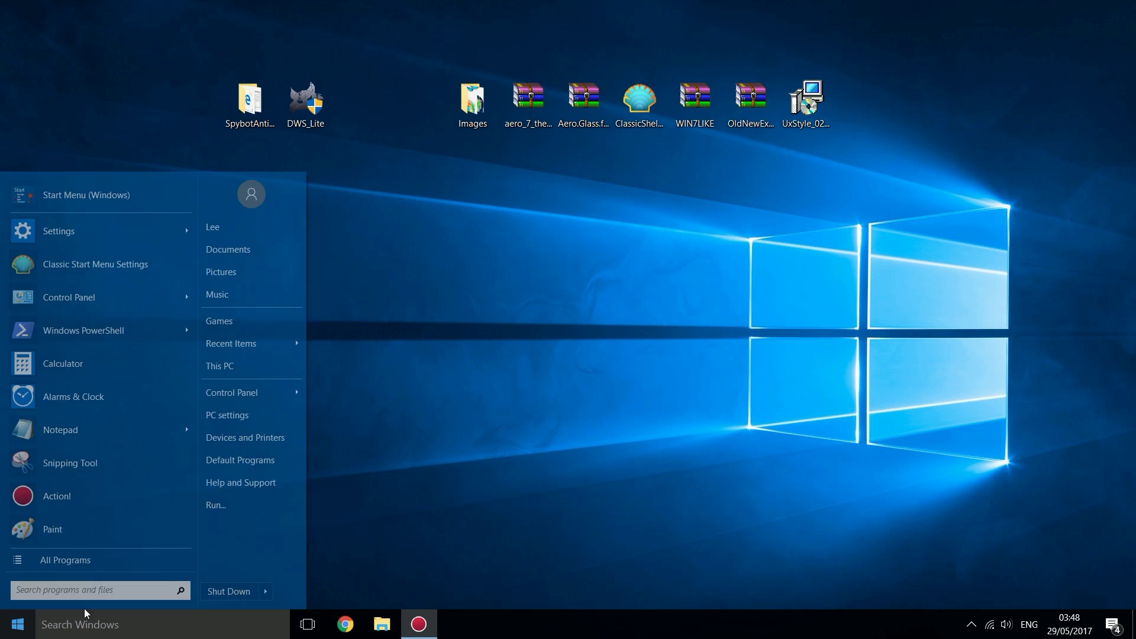
{"action": "left_click", "coordinate": [265, 591]}
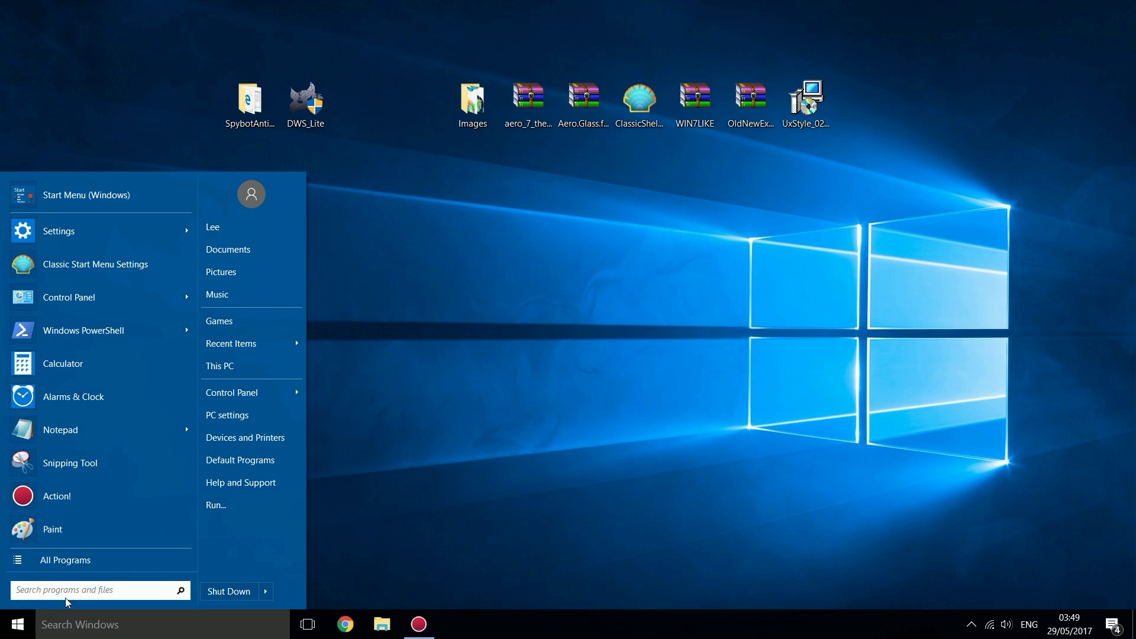
{"action": "left_click", "coordinate": [66, 560]}
{"action": "left_click", "coordinate": [66, 560]}
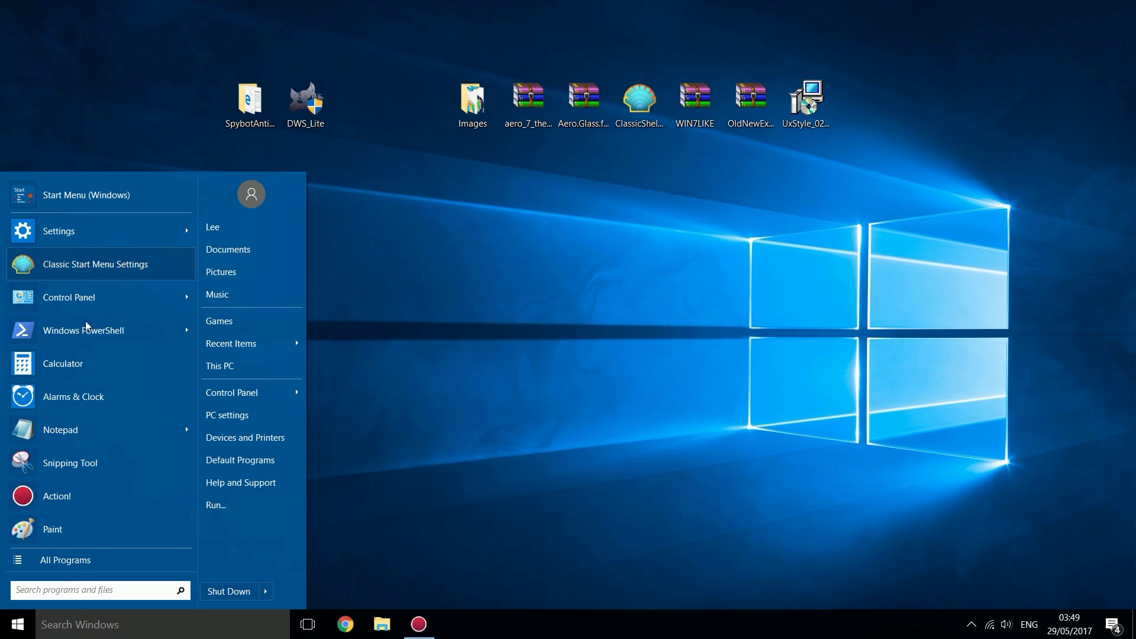
Search 'classic' and open Classic Start Menu Settings
{"action": "type", "text": "classic"}
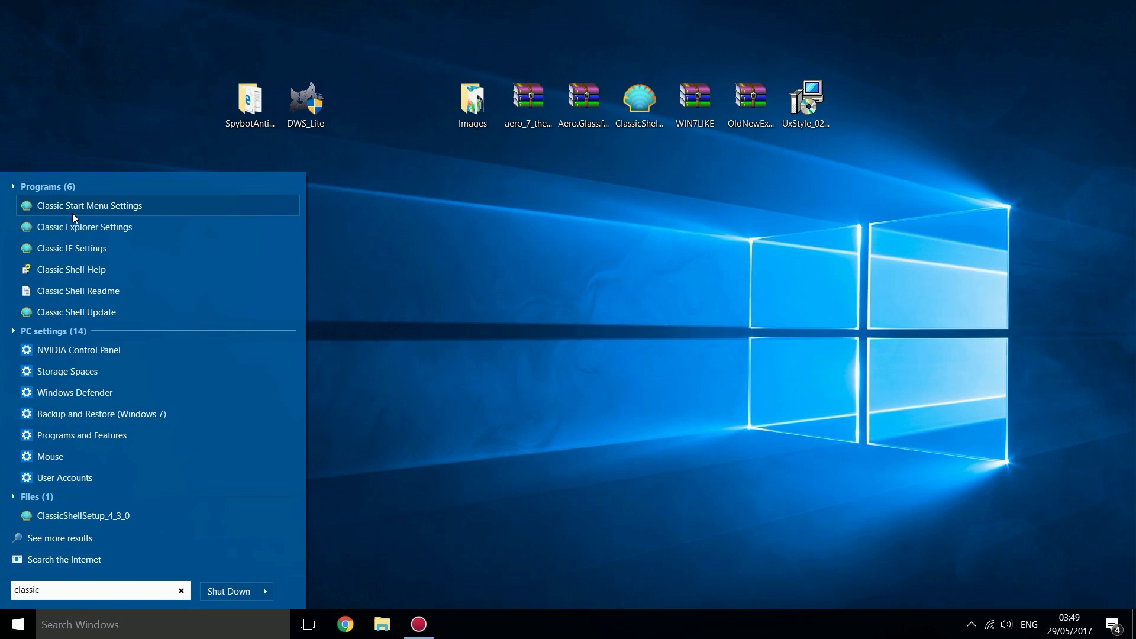
{"action": "left_click", "coordinate": [112, 208]}
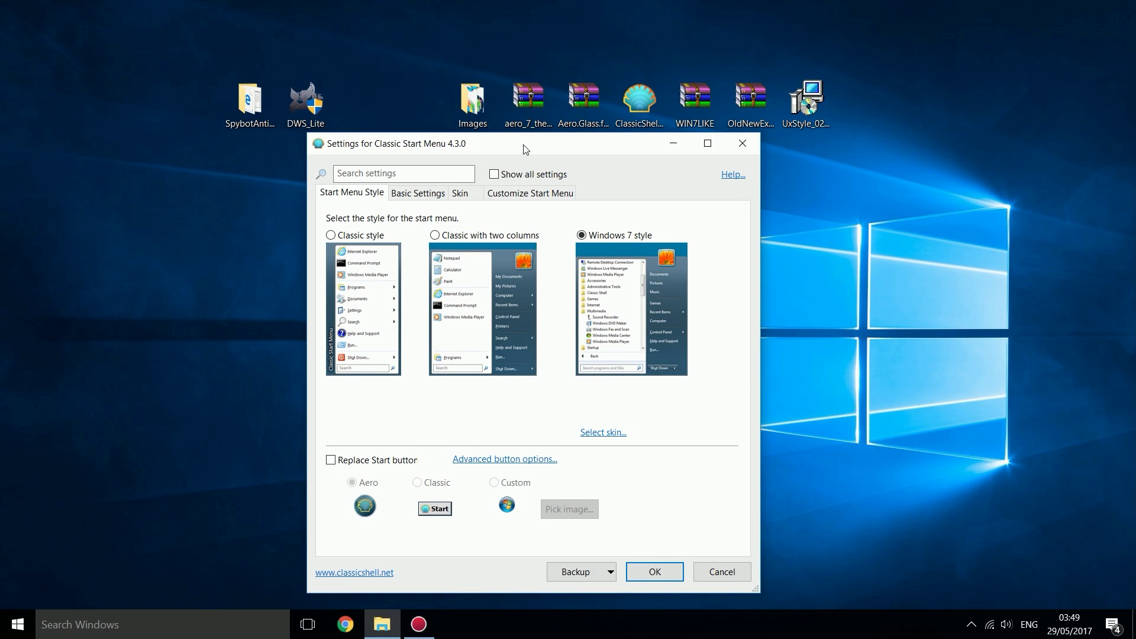
{"action": "left_click_drag", "start_coordinate": [525, 145], "coordinate": [487, 123]}
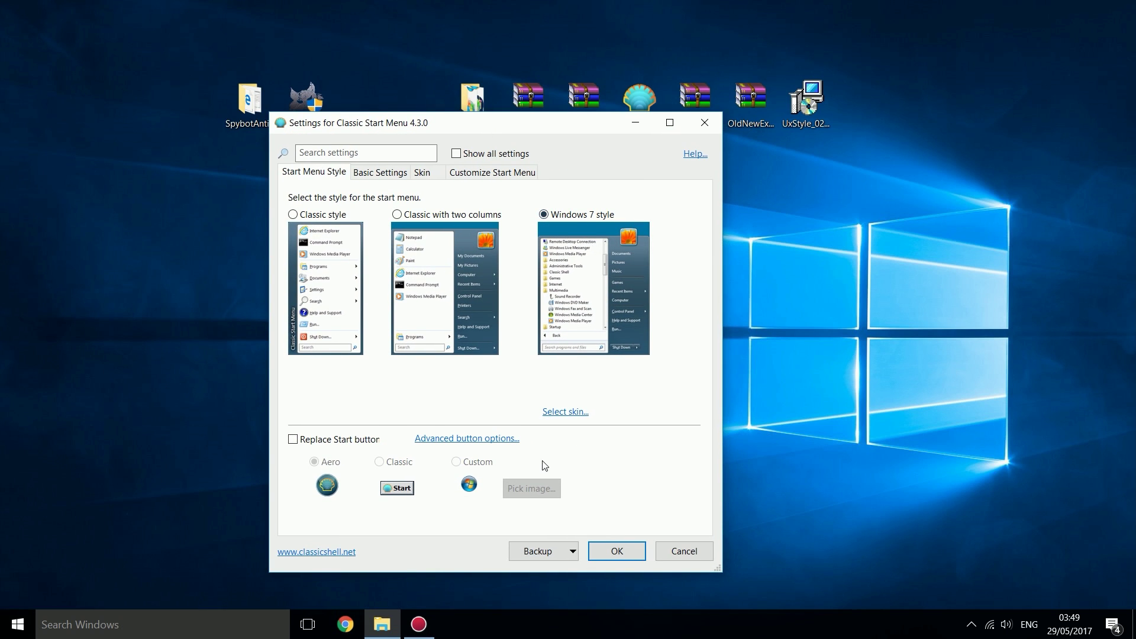
Replace the Start button with the custom 'Windows 7 Start Button Small Icons' image and preview it
{"action": "left_click", "coordinate": [292, 440]}
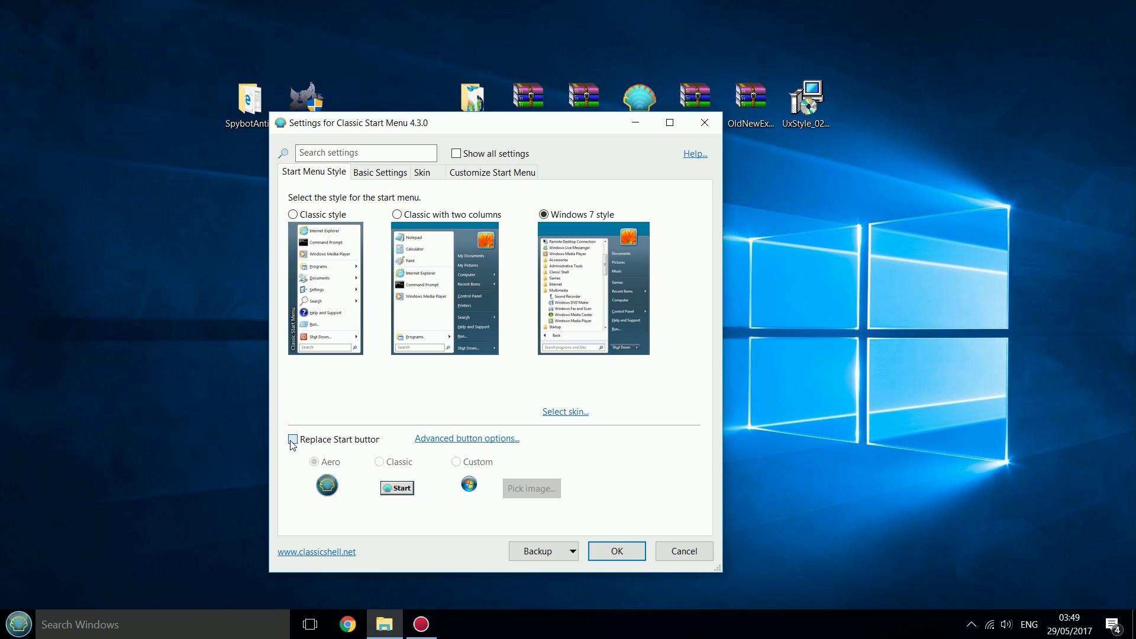
{"action": "left_click", "coordinate": [457, 463]}
{"action": "left_click", "coordinate": [525, 491]}
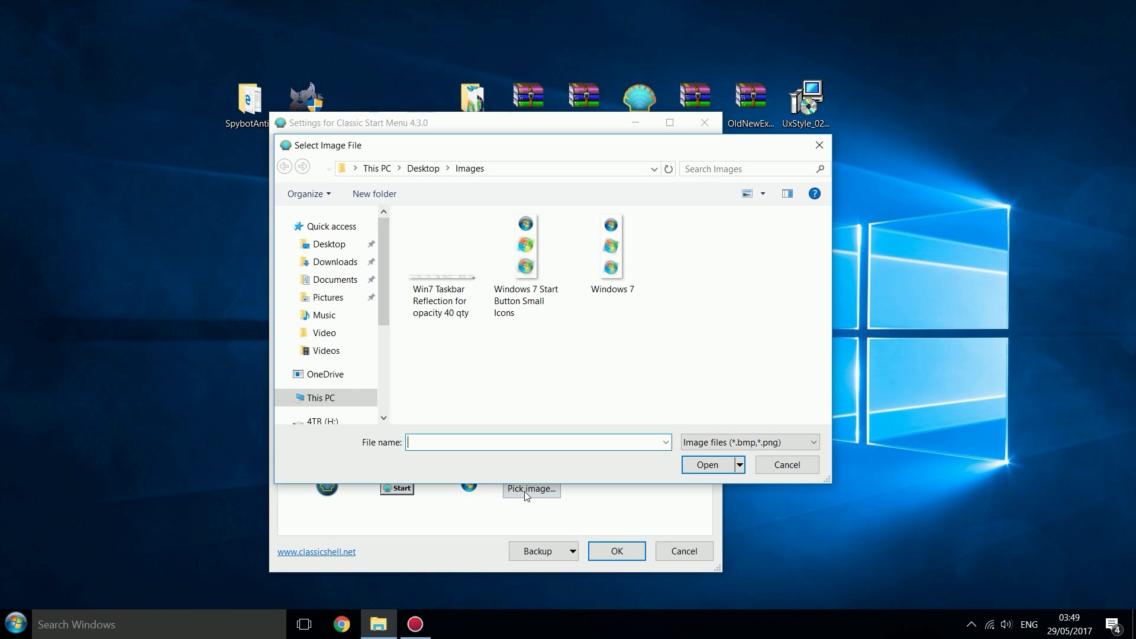
{"action": "left_click", "coordinate": [554, 296]}
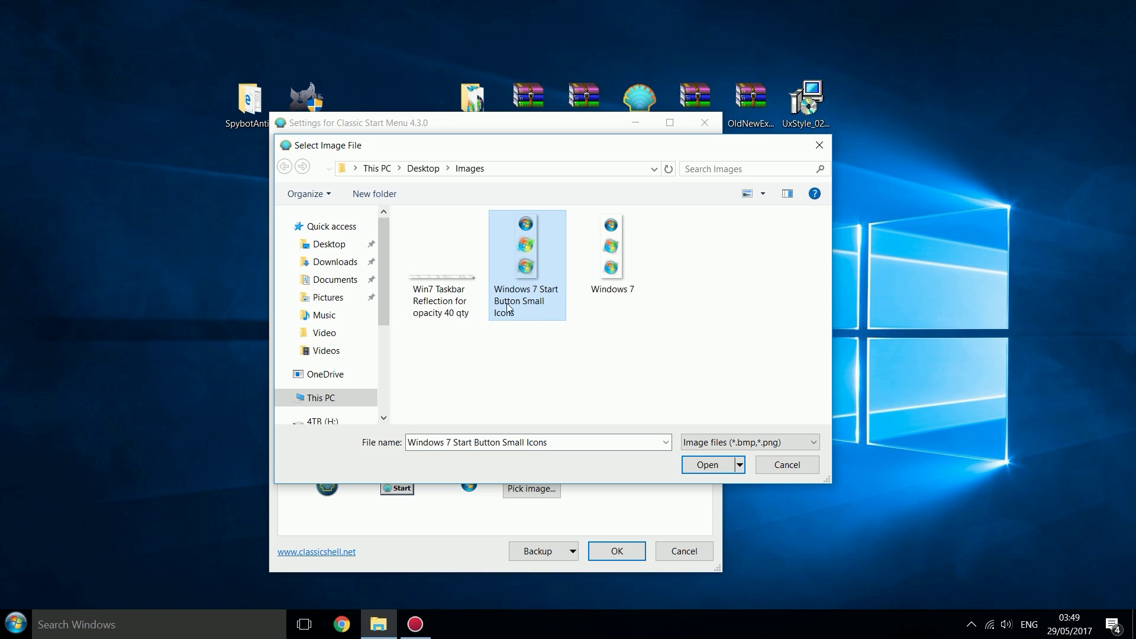
{"action": "left_click", "coordinate": [423, 168]}
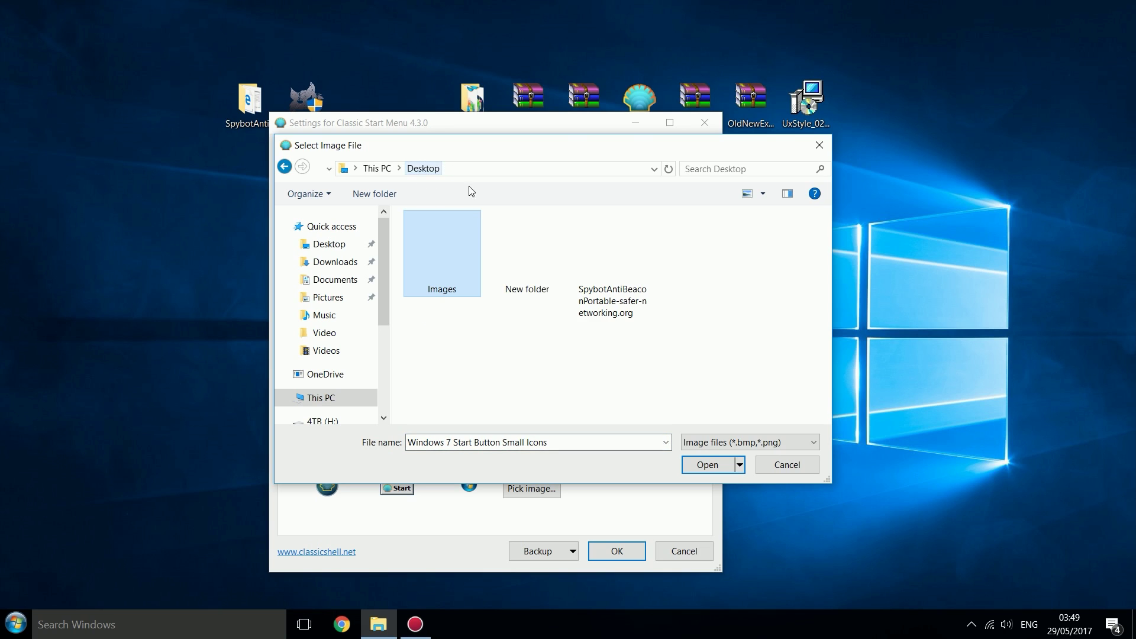
{"action": "double_click", "coordinate": [441, 271]}
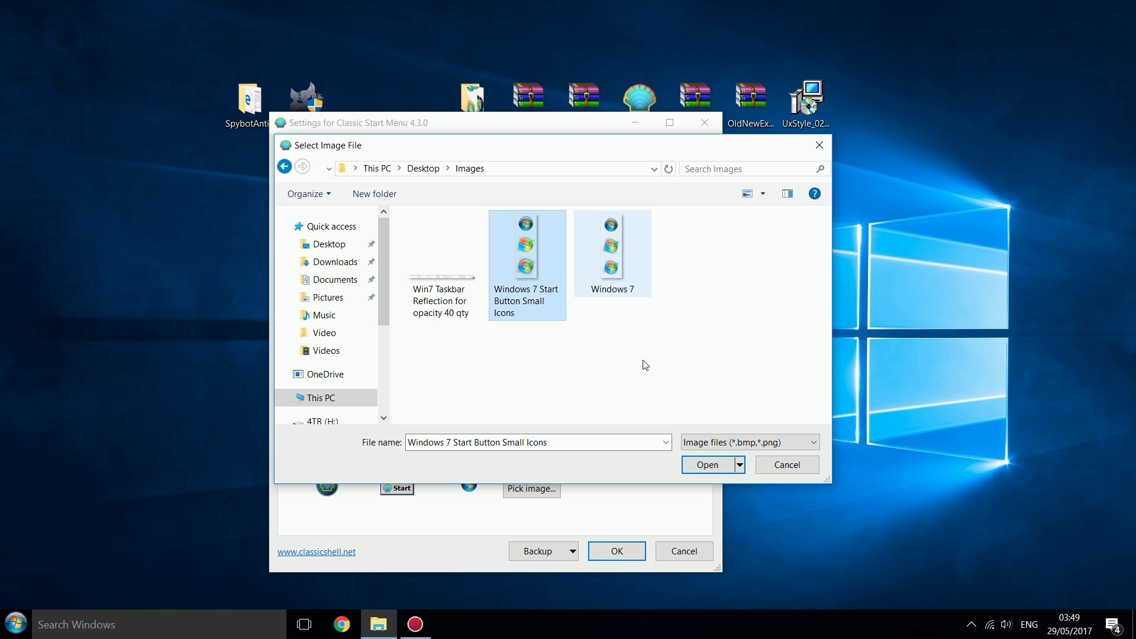
{"action": "left_click", "coordinate": [684, 472]}
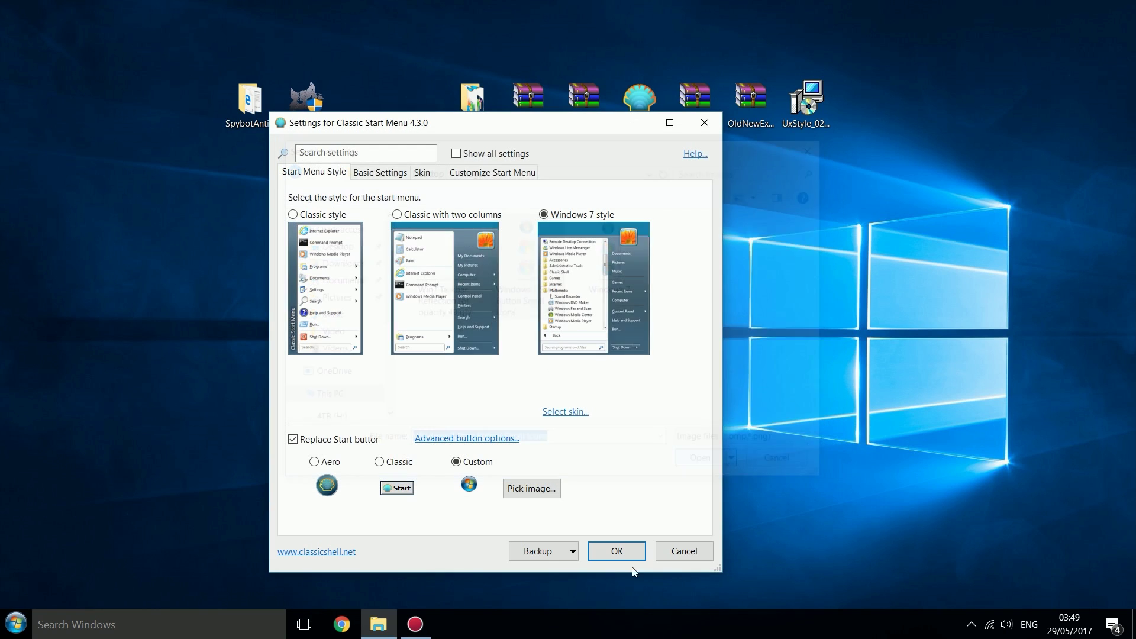
{"action": "left_click", "coordinate": [17, 625]}
{"action": "left_click", "coordinate": [16, 624]}
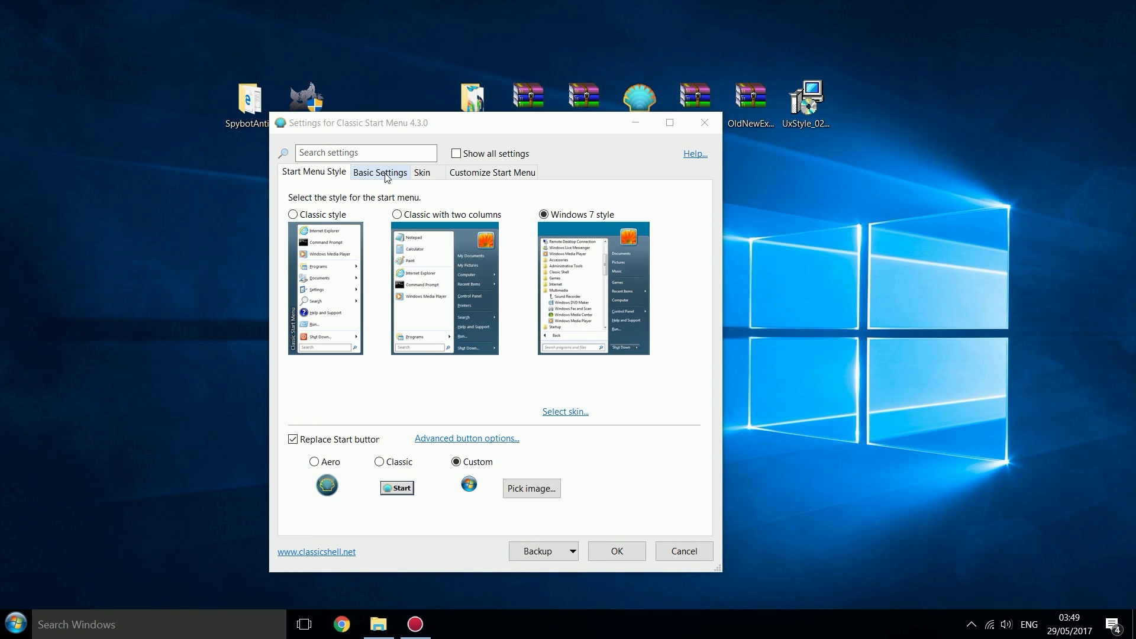
Preview the Midnight skin, then switch the Start menu skin to Windows Aero and preview it
{"action": "left_click", "coordinate": [428, 175]}
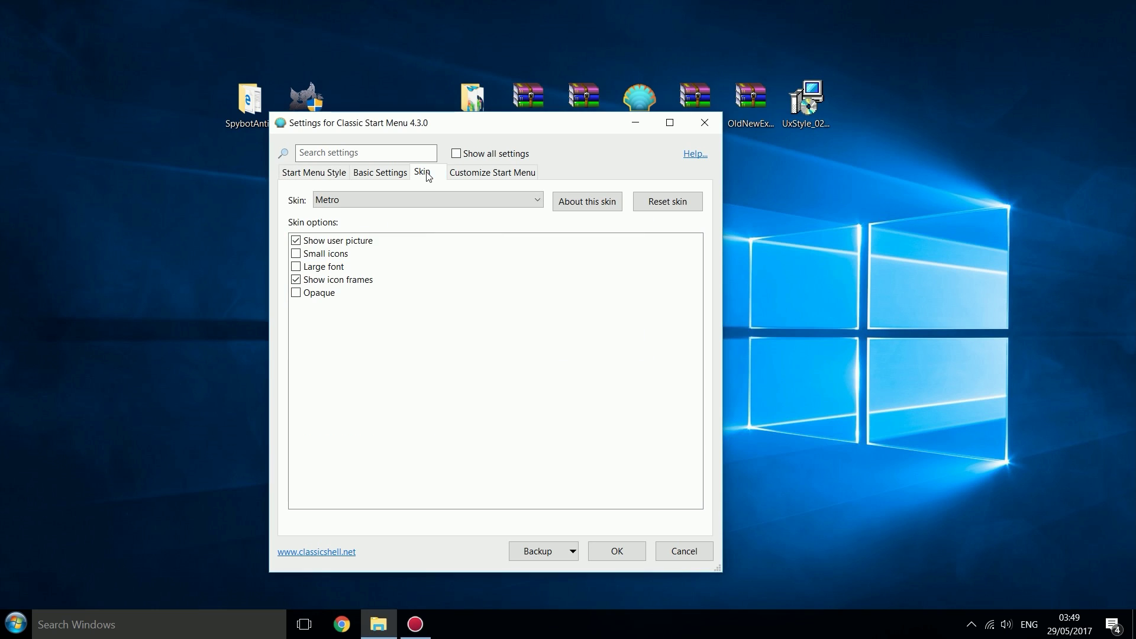
{"action": "left_click", "coordinate": [535, 199]}
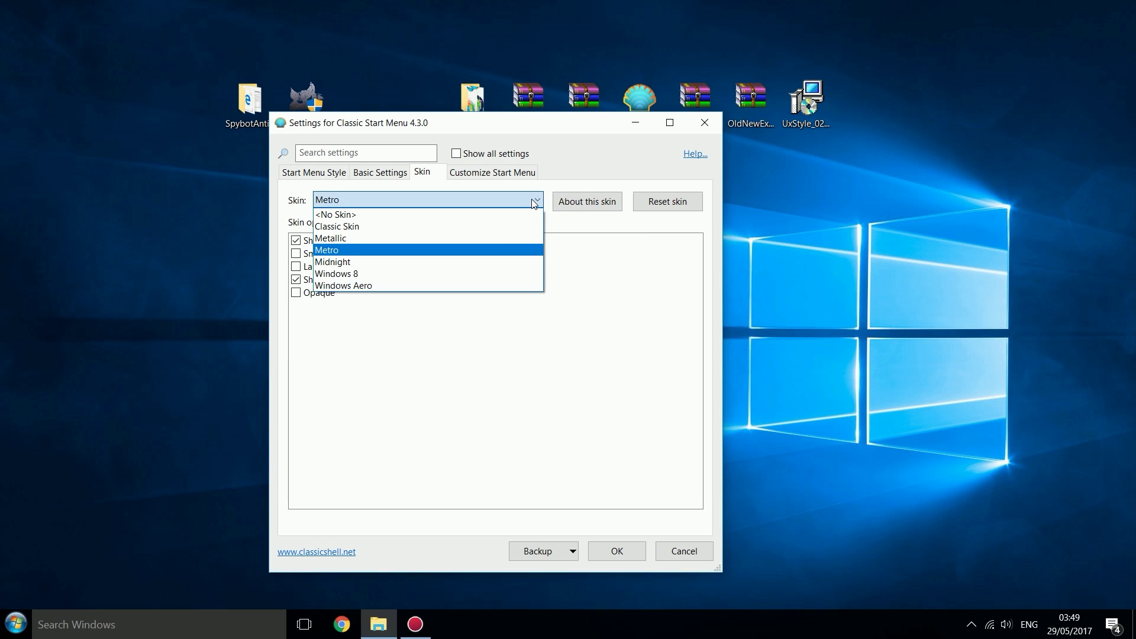
{"action": "left_click", "coordinate": [464, 267]}
{"action": "left_click", "coordinate": [16, 624]}
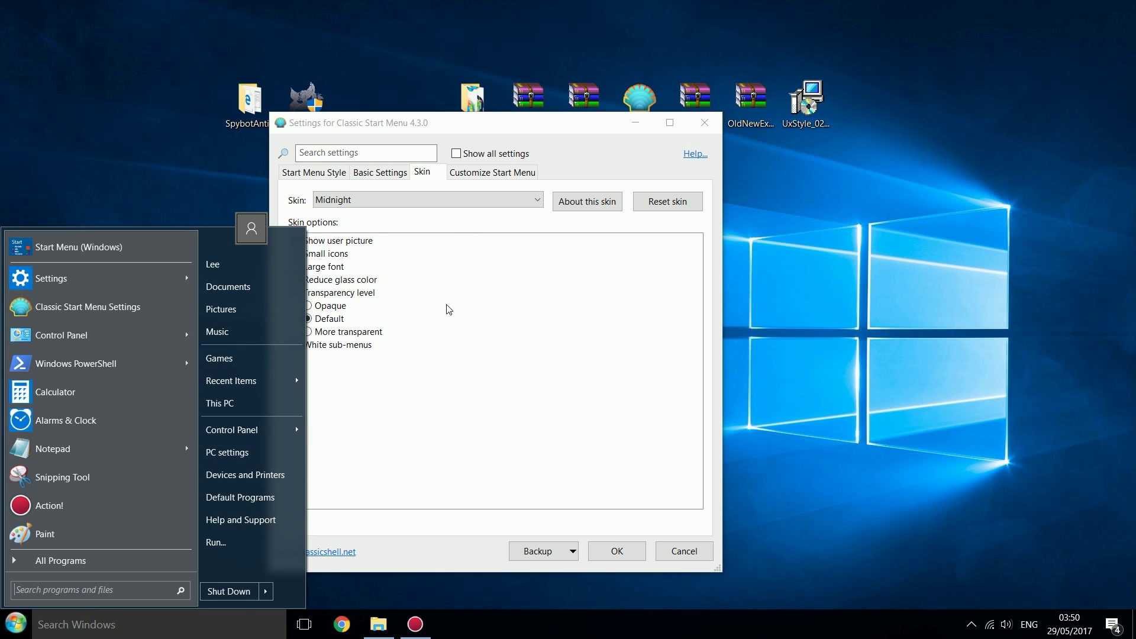
{"action": "left_click", "coordinate": [344, 243]}
{"action": "left_click", "coordinate": [415, 205]}
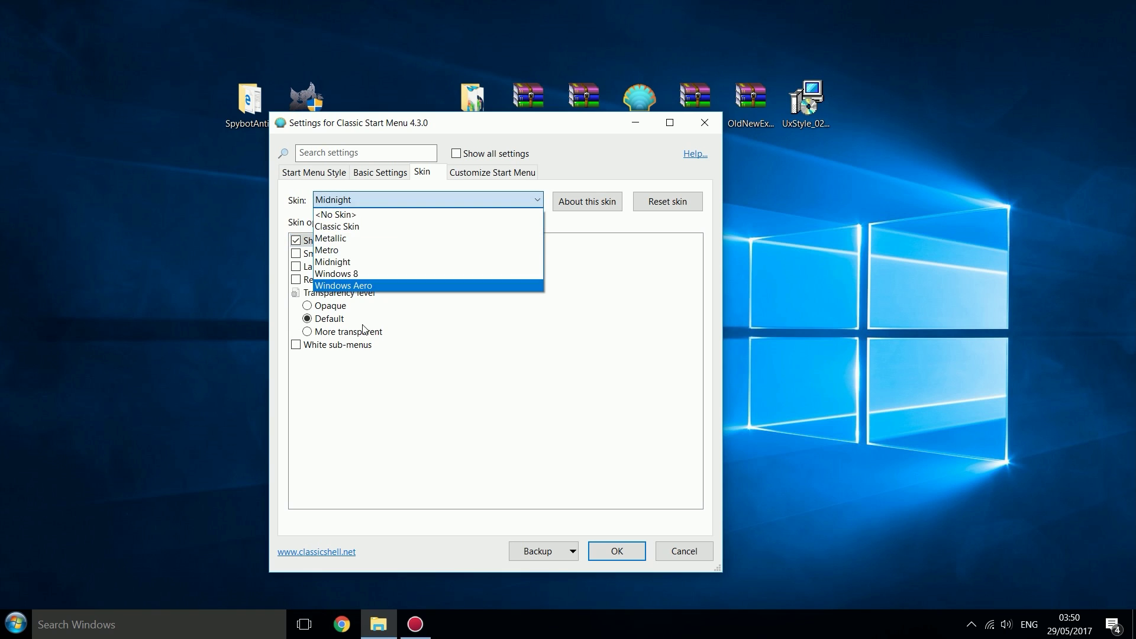
{"action": "left_click", "coordinate": [346, 286]}
{"action": "left_click", "coordinate": [16, 634]}
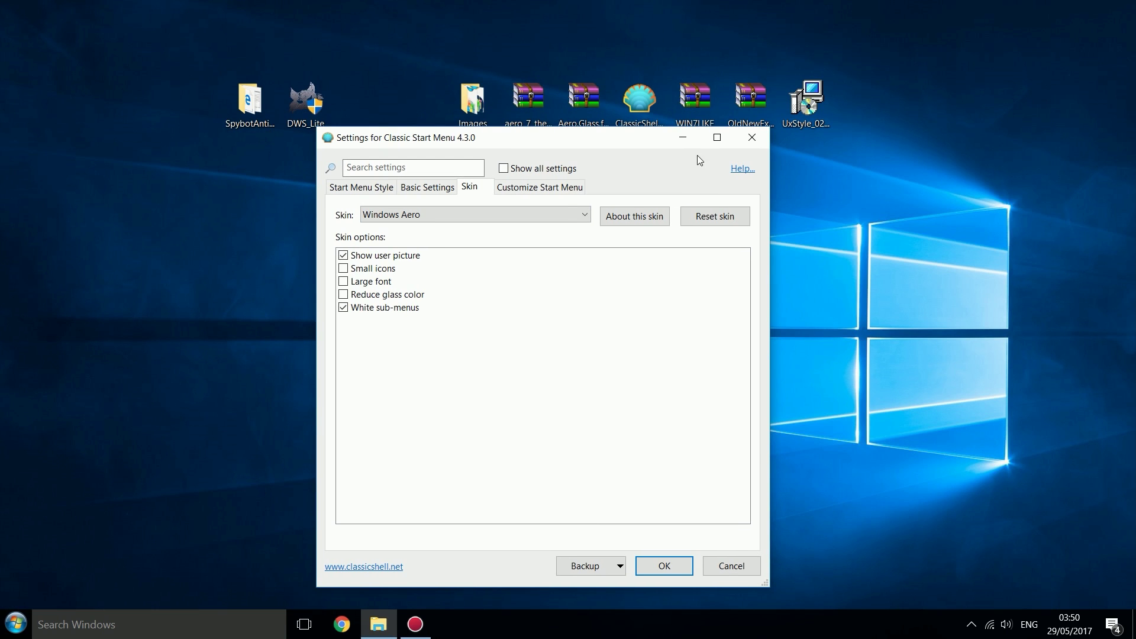
{"action": "left_click", "coordinate": [689, 146]}
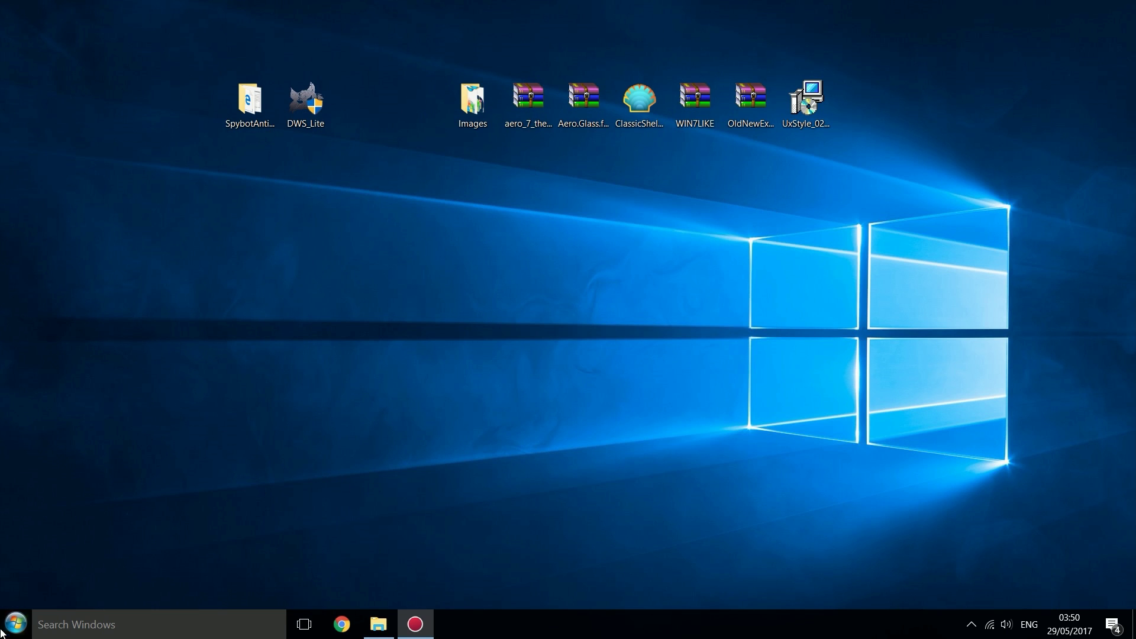
Browse from This PC to C:\Program Files\Classic Shell\Skins in File Explorer
{"action": "key", "text": "super"}
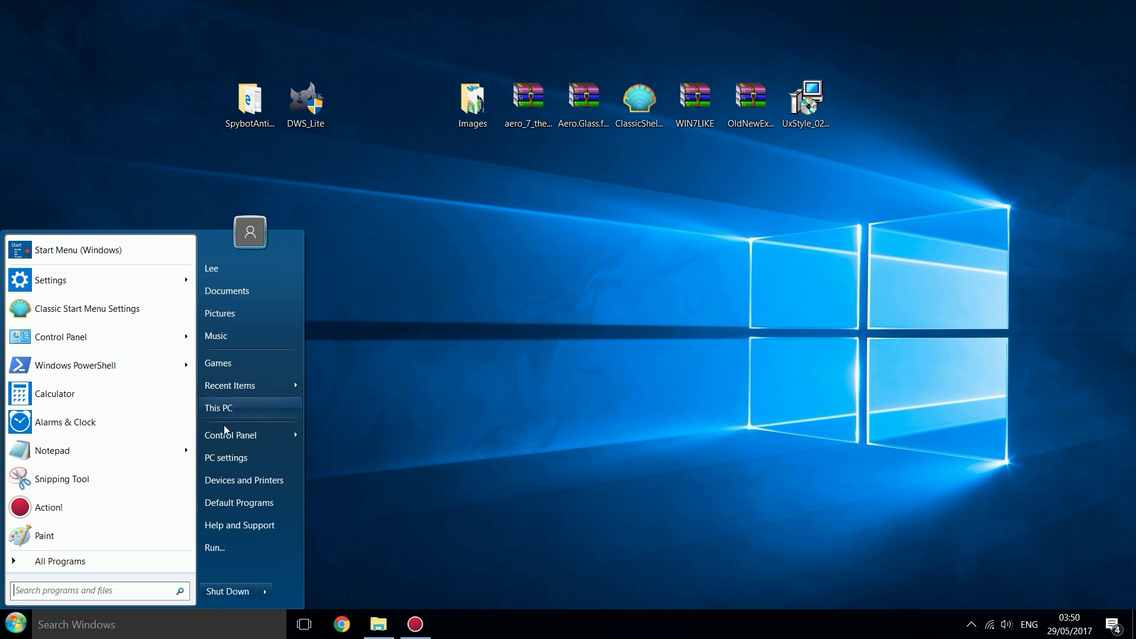
{"action": "left_click", "coordinate": [222, 459]}
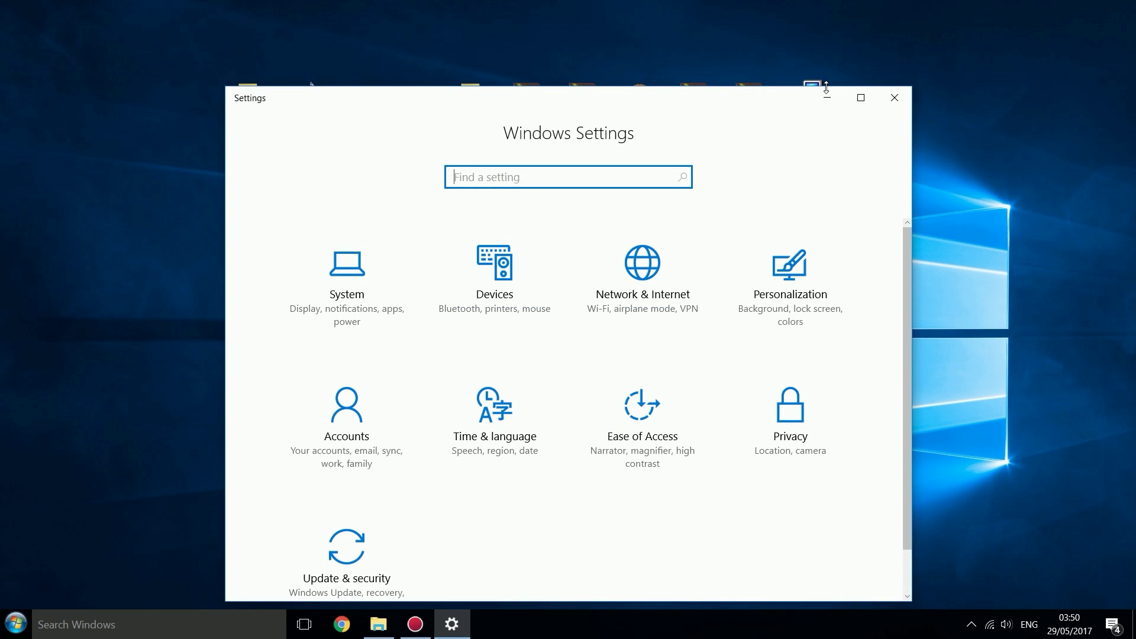
{"action": "left_click", "coordinate": [895, 97]}
{"action": "key", "text": "super"}
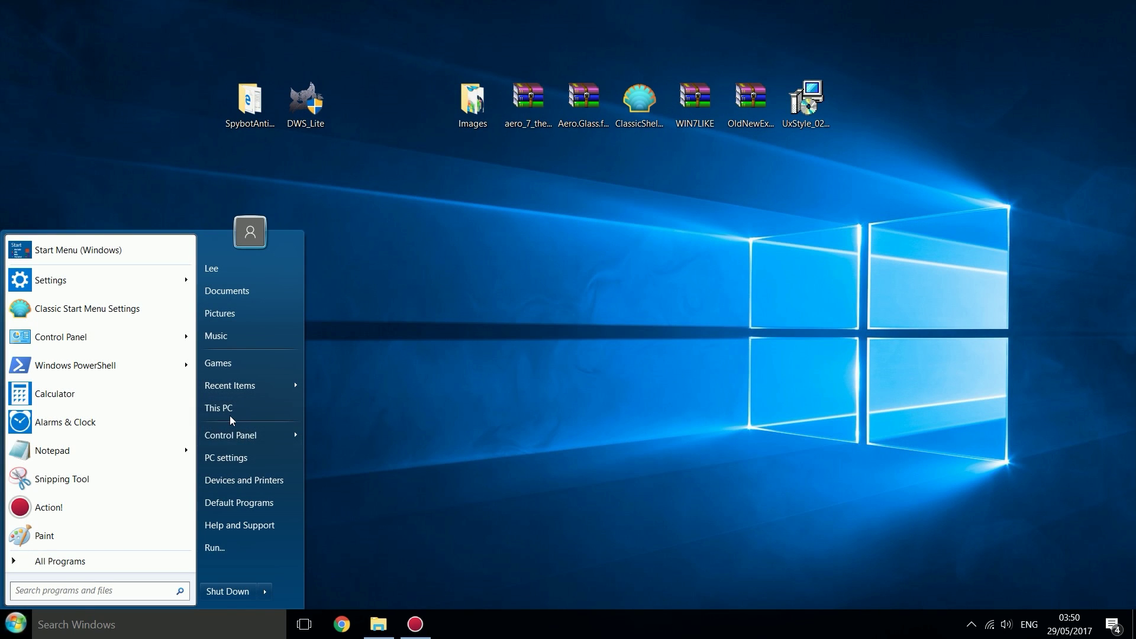
{"action": "left_click", "coordinate": [230, 415]}
{"action": "double_click", "coordinate": [342, 371]}
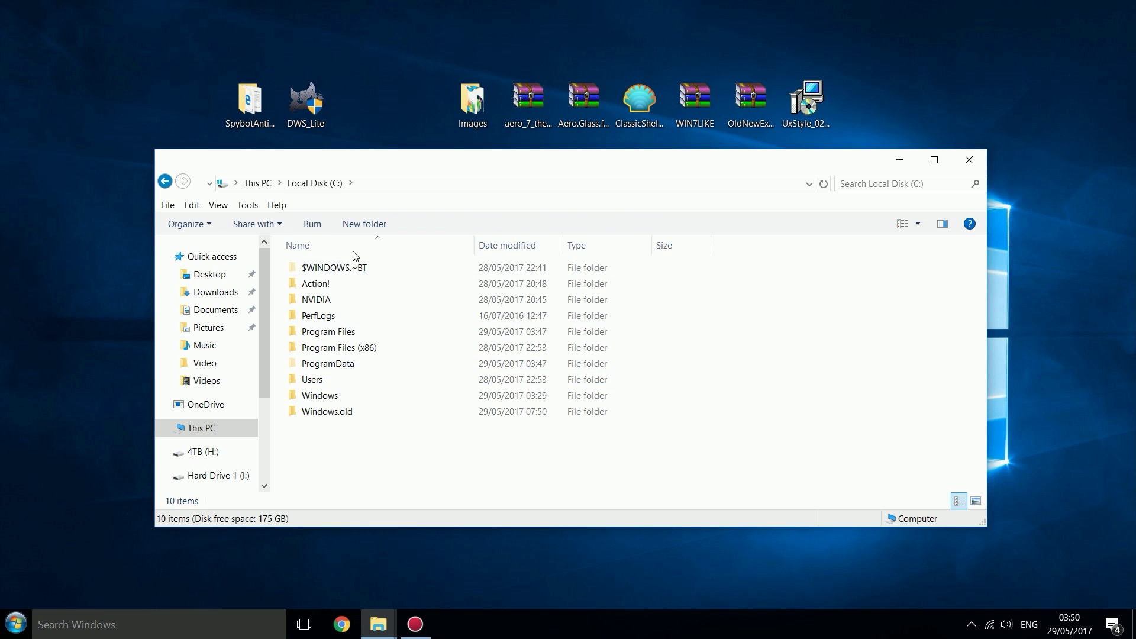
{"action": "double_click", "coordinate": [308, 339]}
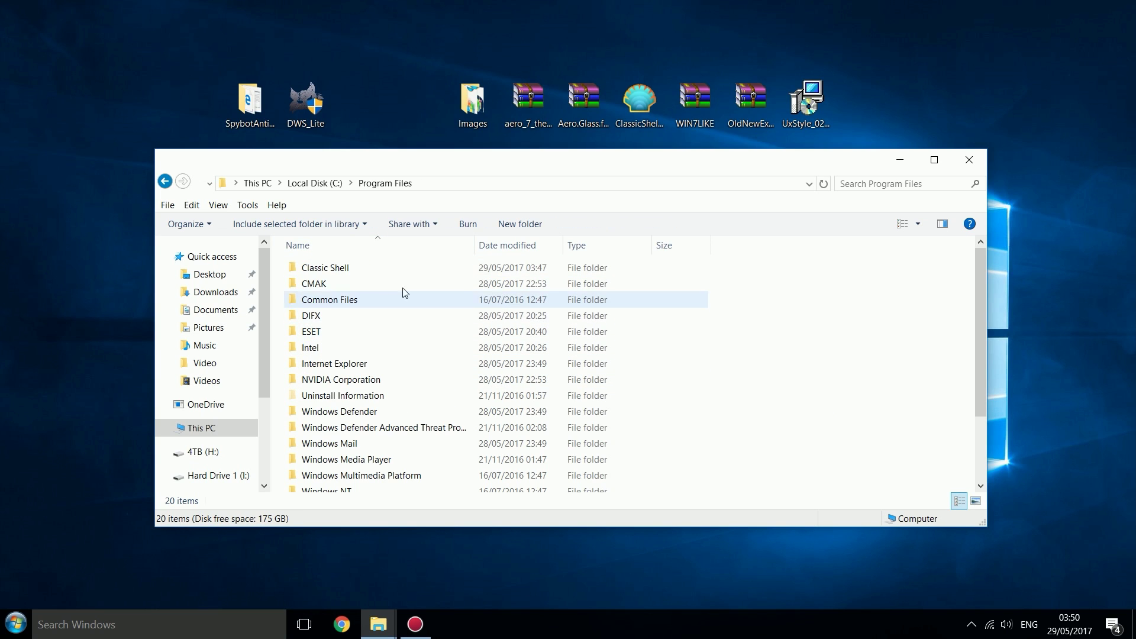
{"action": "double_click", "coordinate": [307, 268]}
{"action": "double_click", "coordinate": [307, 268]}
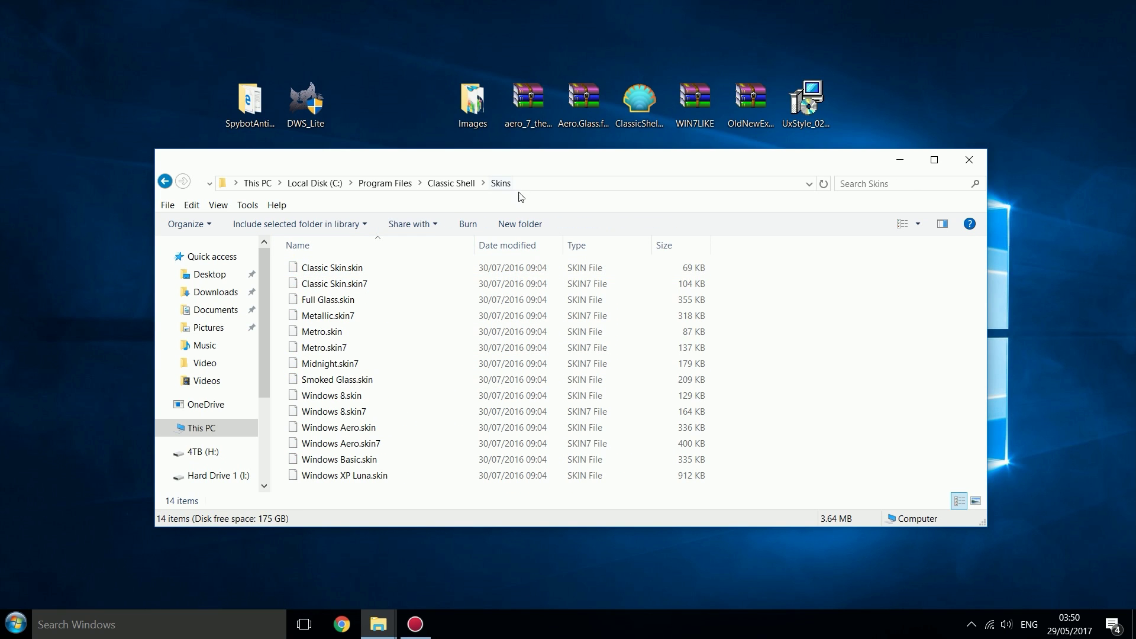
Open WIN7LIKE.zip and drag WIN7LIKE.skin7 into the Skins folder, granting permission to move it
{"action": "double_click", "coordinate": [696, 108]}
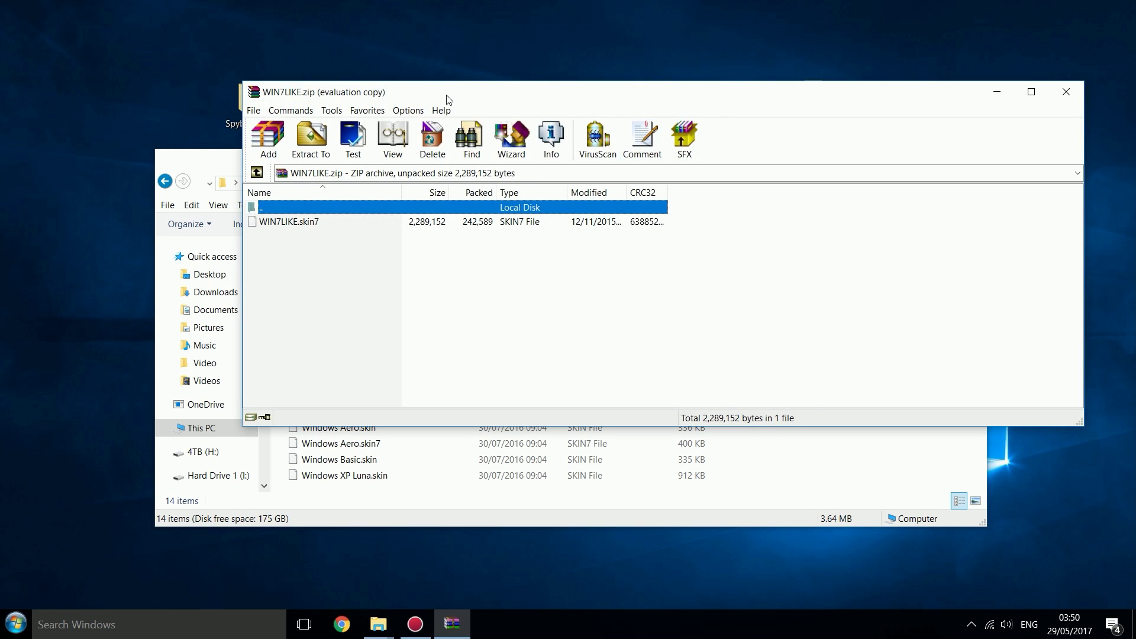
{"action": "left_click_drag", "start_coordinate": [448, 99], "coordinate": [997, 62]}
{"action": "left_click", "coordinate": [838, 187]}
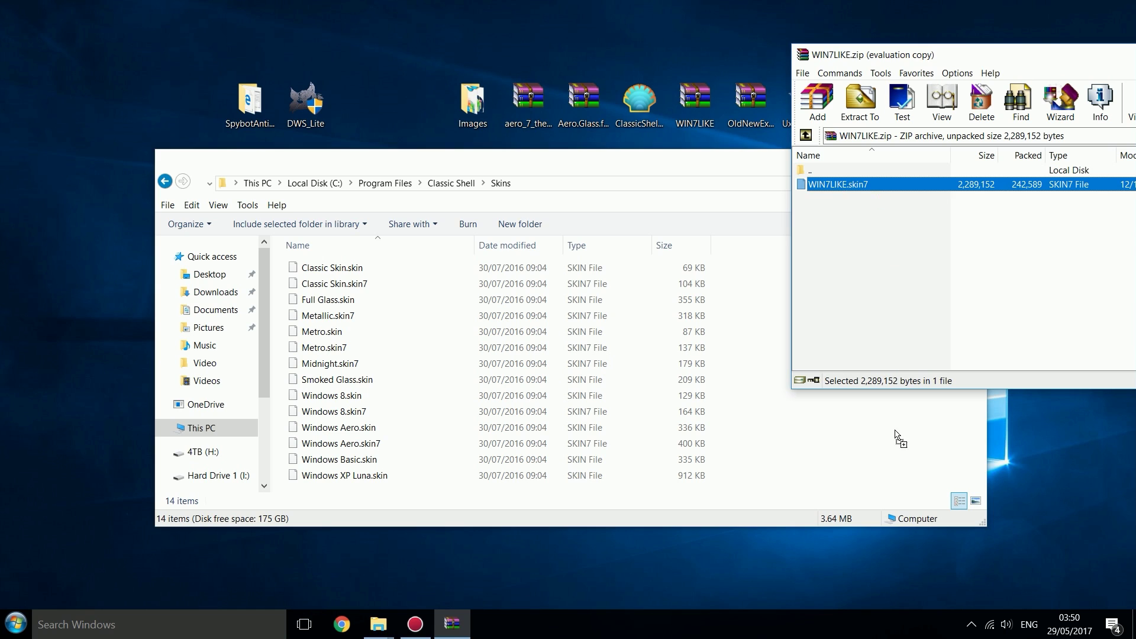
{"action": "left_click_drag", "start_coordinate": [896, 438], "coordinate": [896, 439]}
{"action": "left_click", "coordinate": [485, 245]}
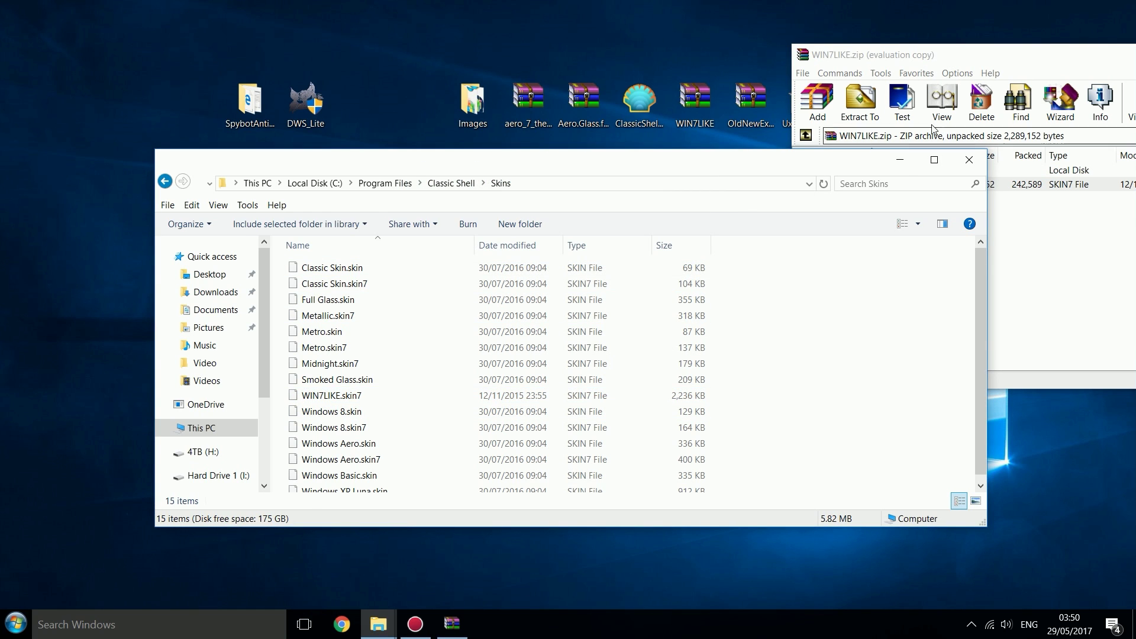
{"action": "left_click", "coordinate": [900, 160]}
{"action": "left_click_drag", "start_coordinate": [960, 60], "coordinate": [474, 164]}
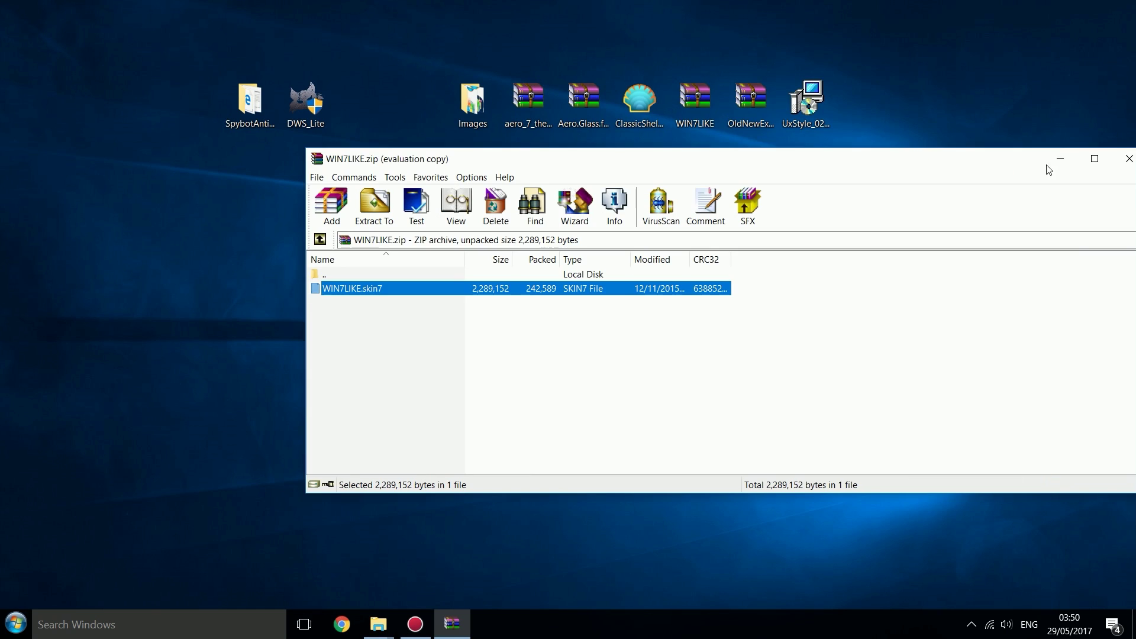
Close WinRAR and reopen Classic Start Menu Settings by searching 'class' from the Start menu
{"action": "left_click", "coordinate": [1127, 166]}
{"action": "mouse_move", "coordinate": [378, 624]}
{"action": "left_click", "coordinate": [292, 568]}
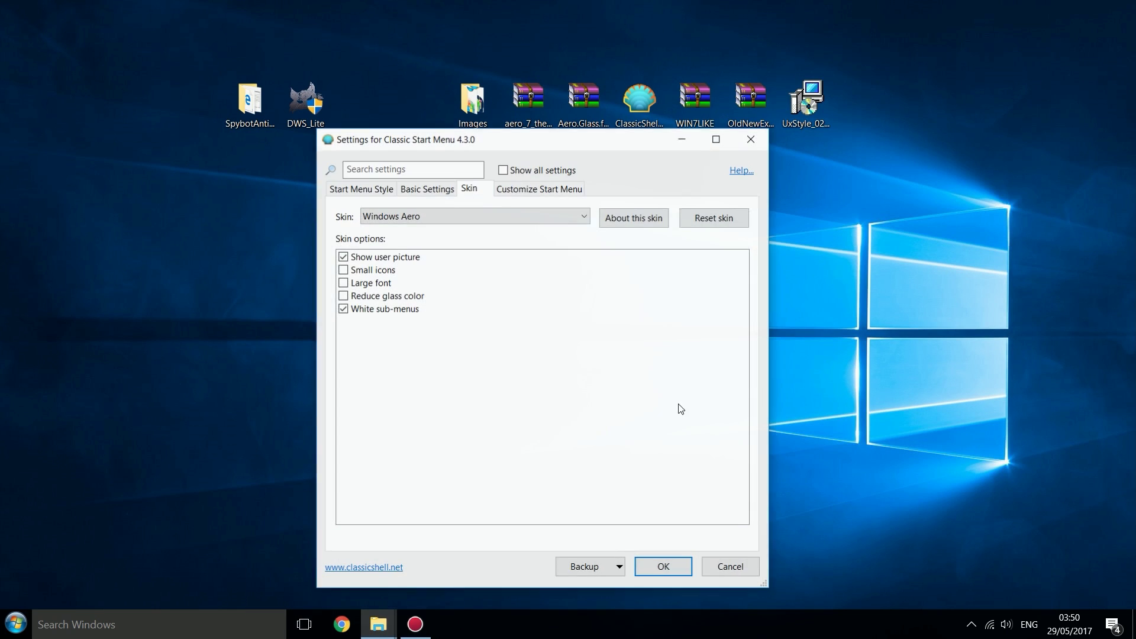
{"action": "left_click", "coordinate": [530, 216]}
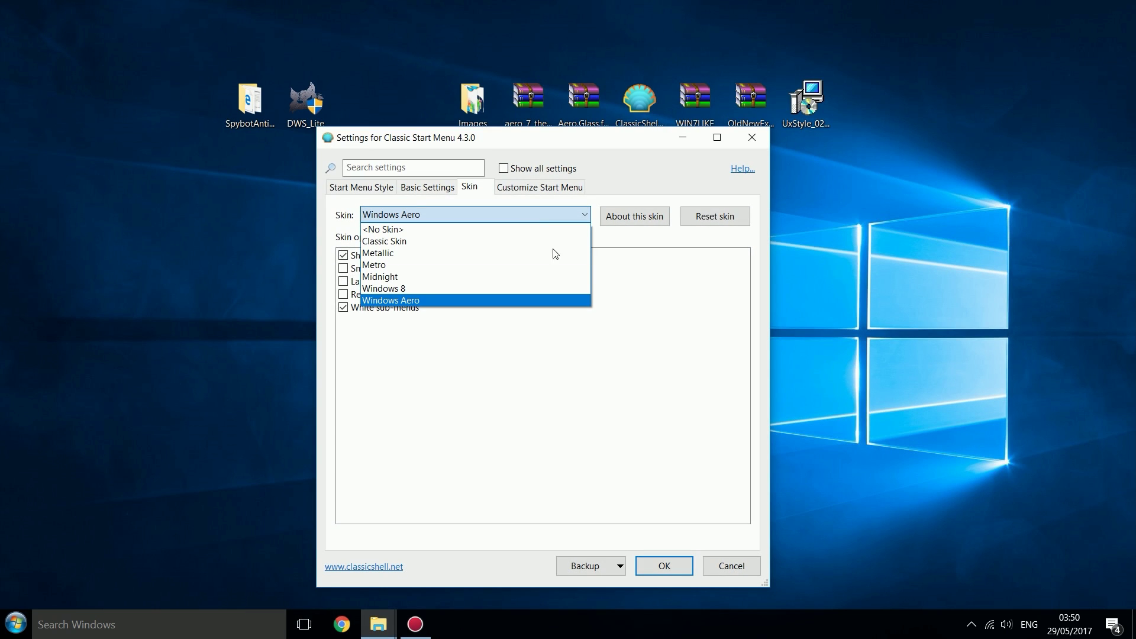
{"action": "left_click", "coordinate": [787, 120]}
{"action": "left_click", "coordinate": [752, 138]}
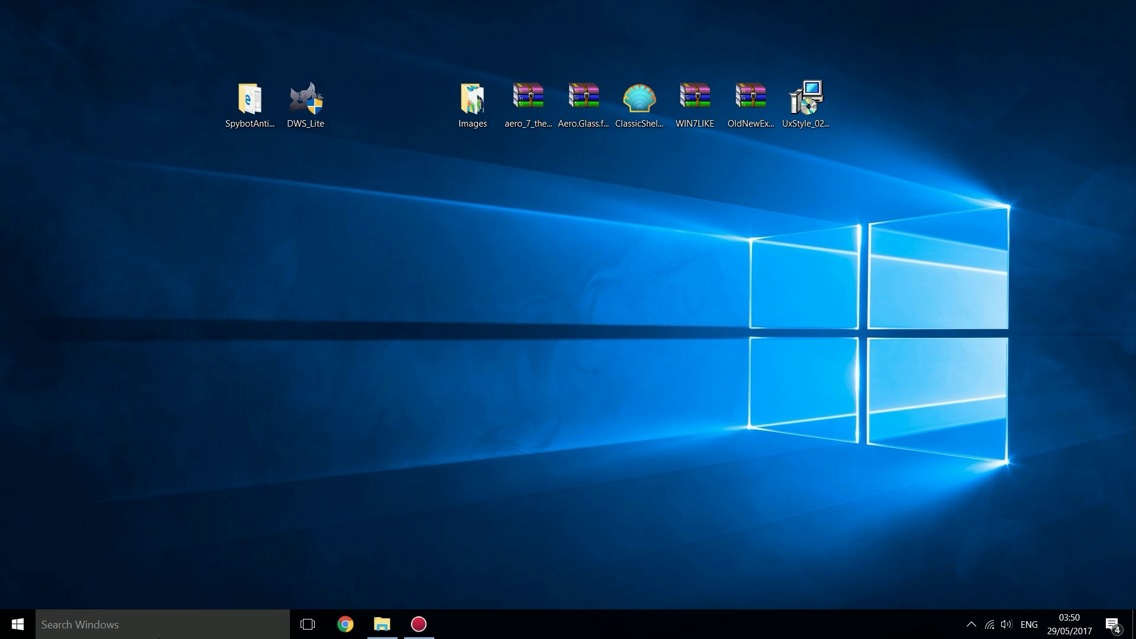
{"action": "left_click", "coordinate": [148, 629]}
{"action": "type", "text": "cass"}
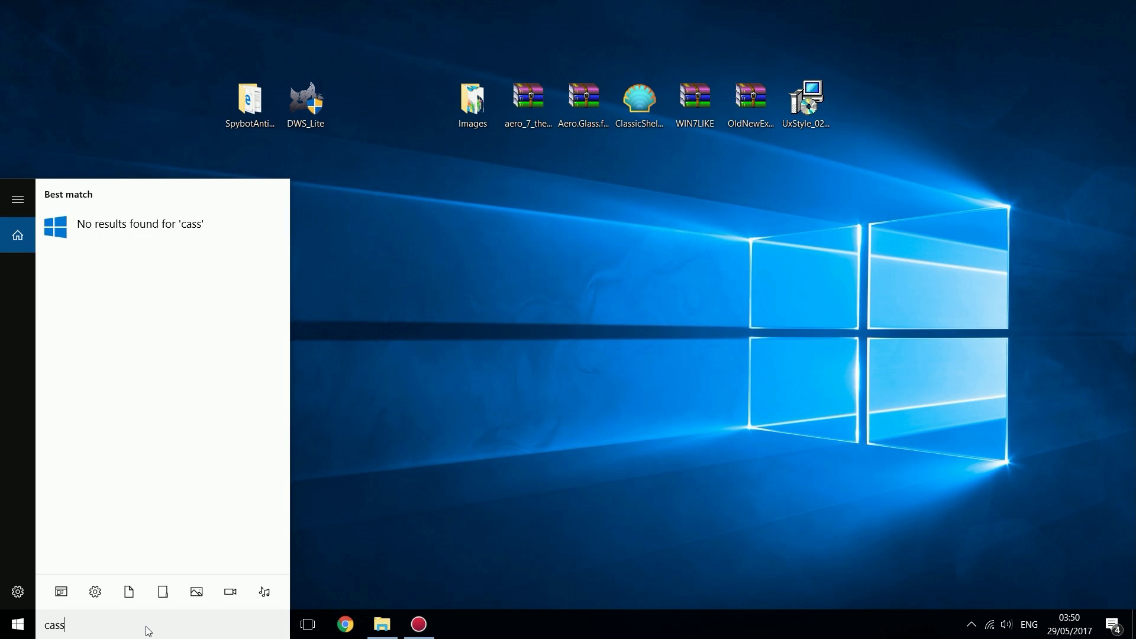
{"action": "key", "text": "Escape"}
{"action": "key", "text": "super"}
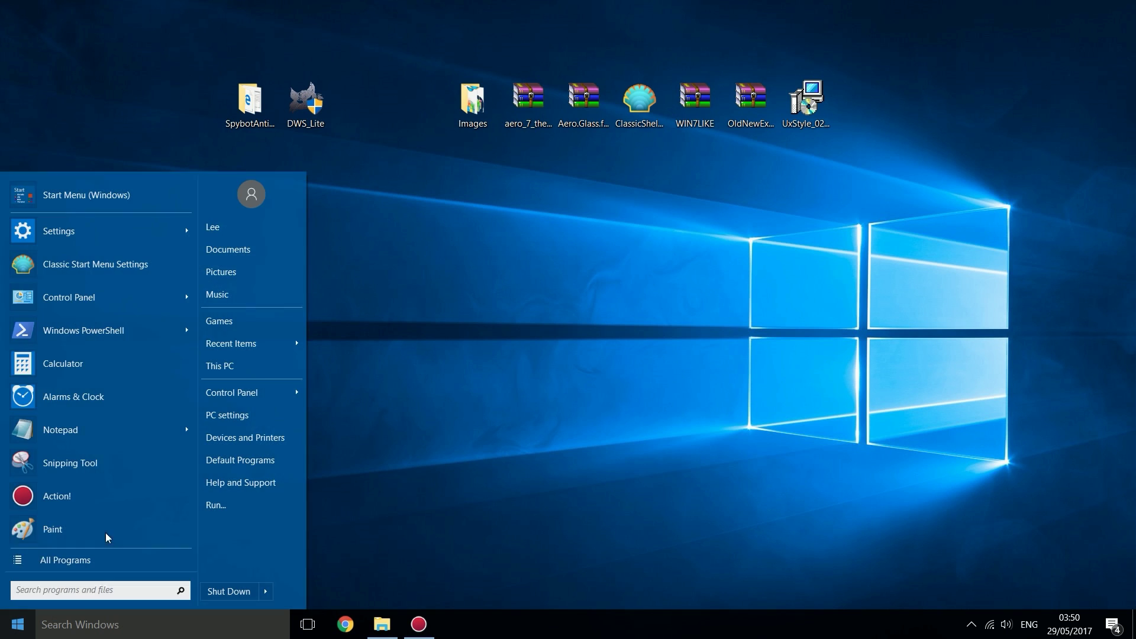
{"action": "type", "text": "class"}
{"action": "key", "text": "Return"}
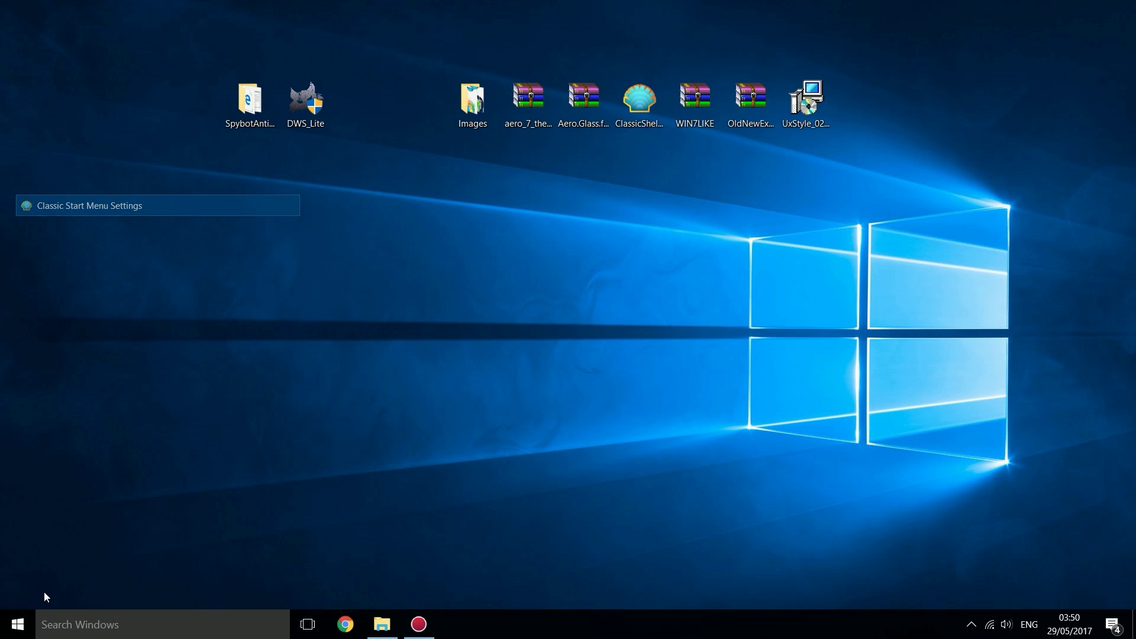
Choose the WIN7LIKE skin with Low glass colour and preview the Start menu
{"action": "left_click", "coordinate": [489, 215]}
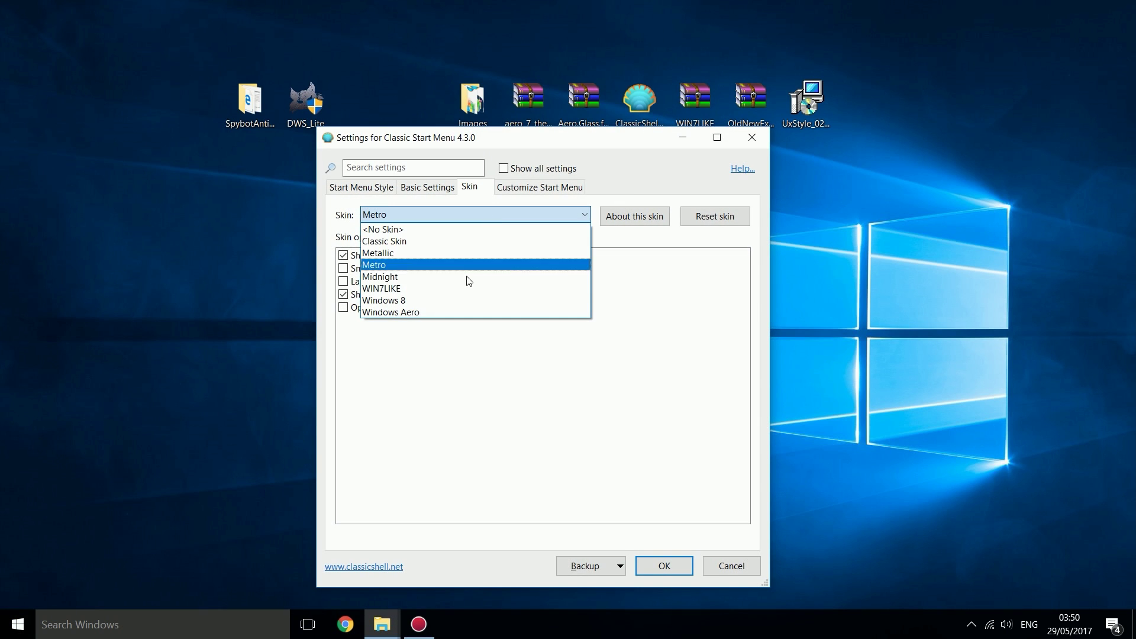
{"action": "left_click", "coordinate": [381, 289]}
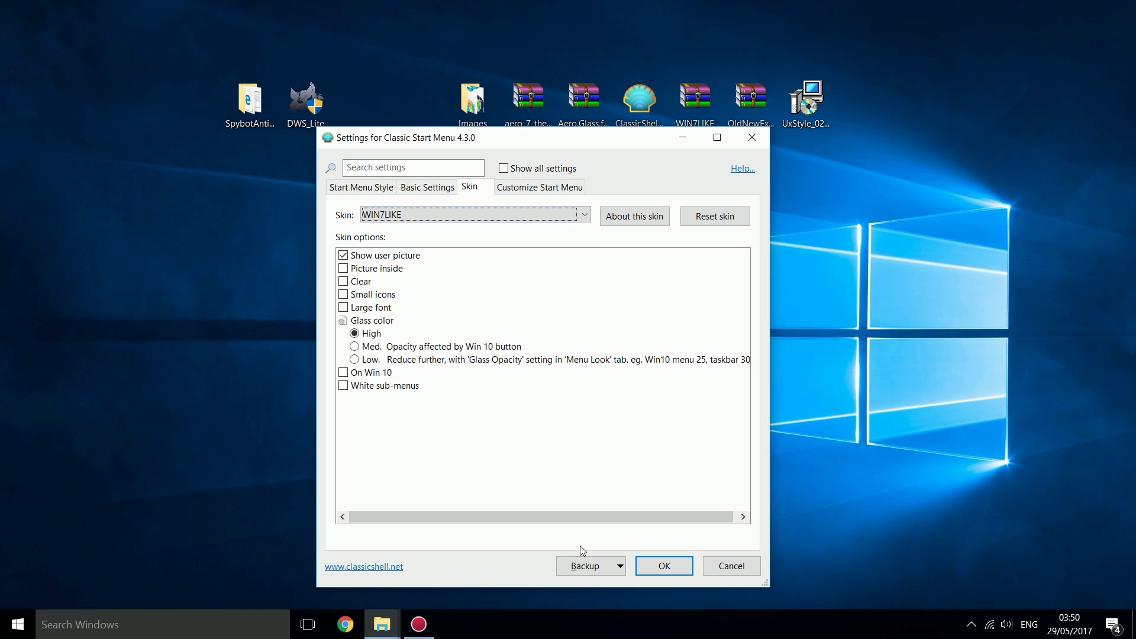
{"action": "left_click", "coordinate": [14, 629]}
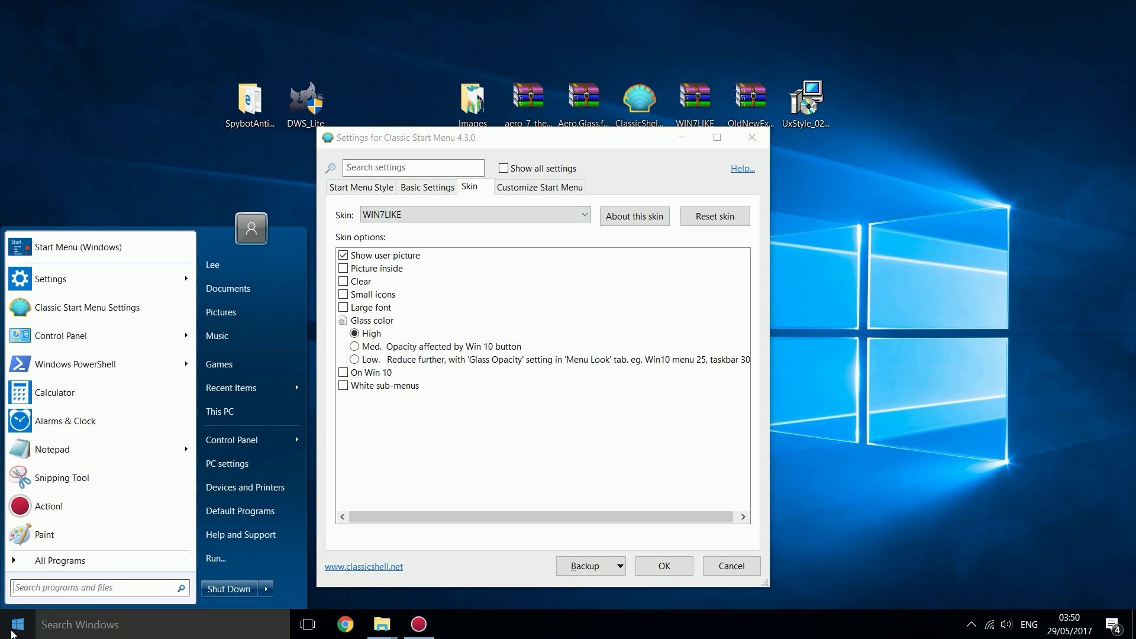
{"action": "left_click", "coordinate": [359, 360]}
{"action": "left_click", "coordinate": [14, 629]}
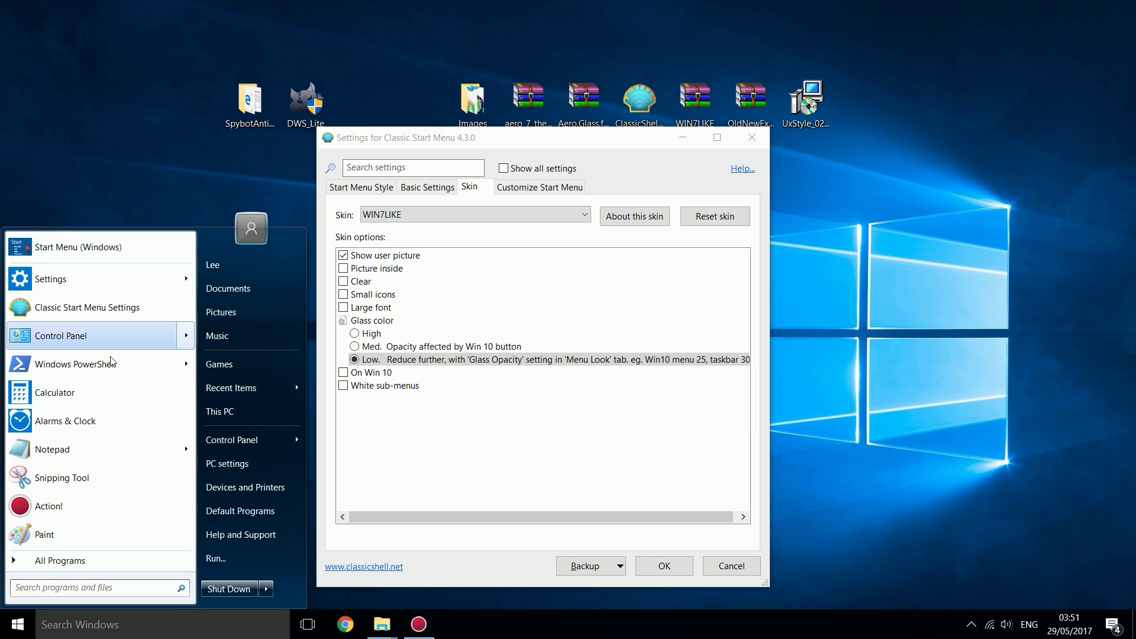
{"action": "left_click", "coordinate": [650, 483]}
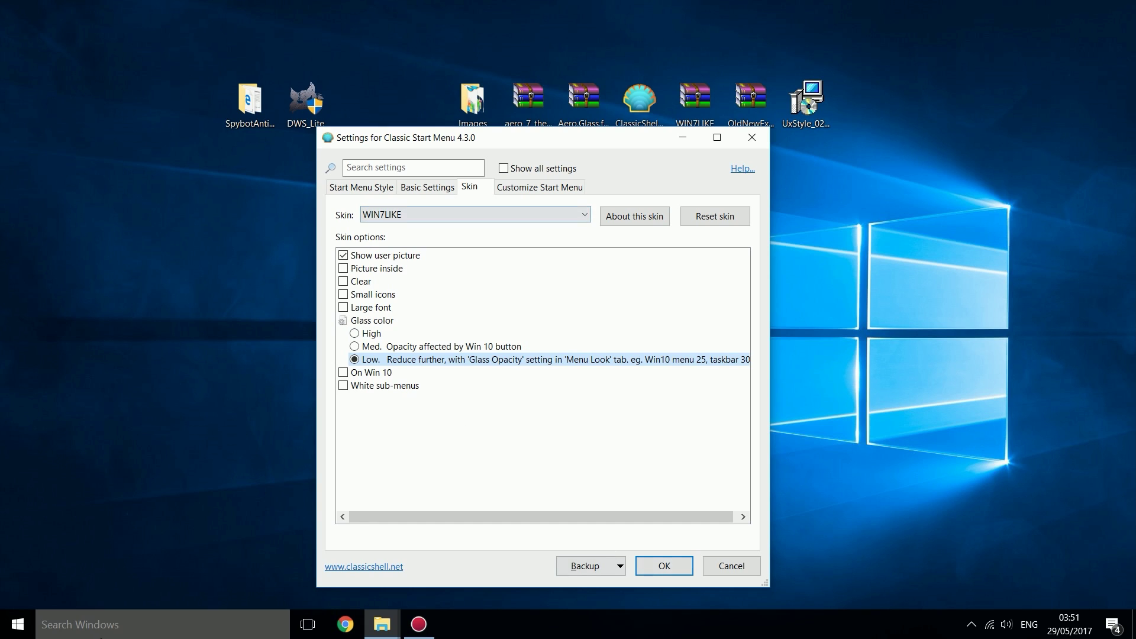
Set the taskbar's Search option to Hidden and check the WIN7LIKE Start menu
{"action": "left_click", "coordinate": [18, 624]}
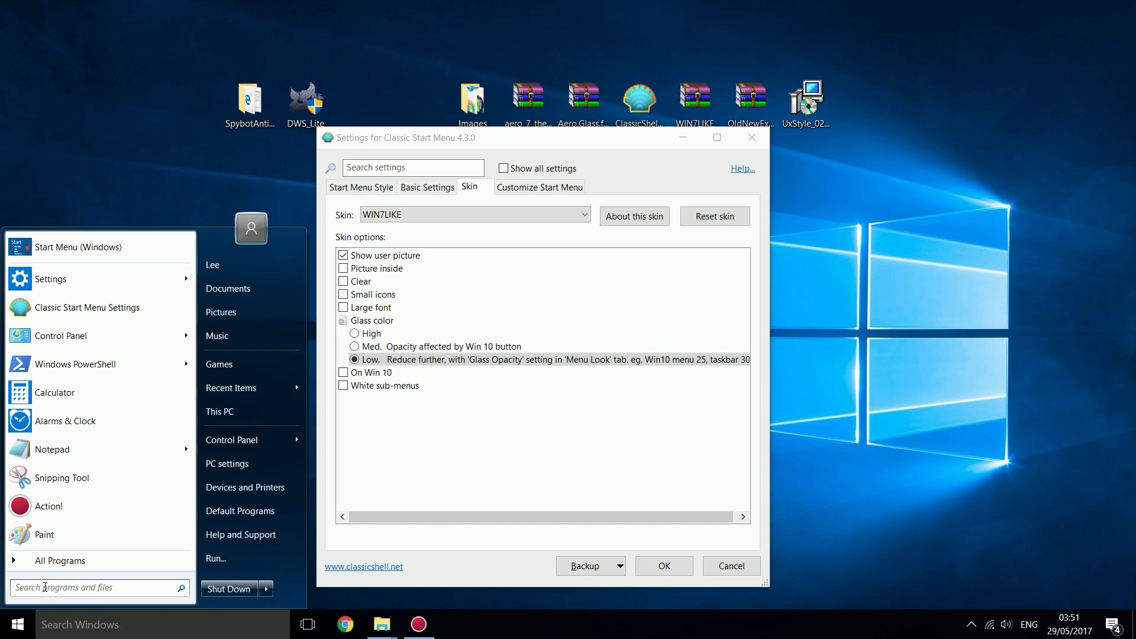
{"action": "left_click", "coordinate": [18, 625]}
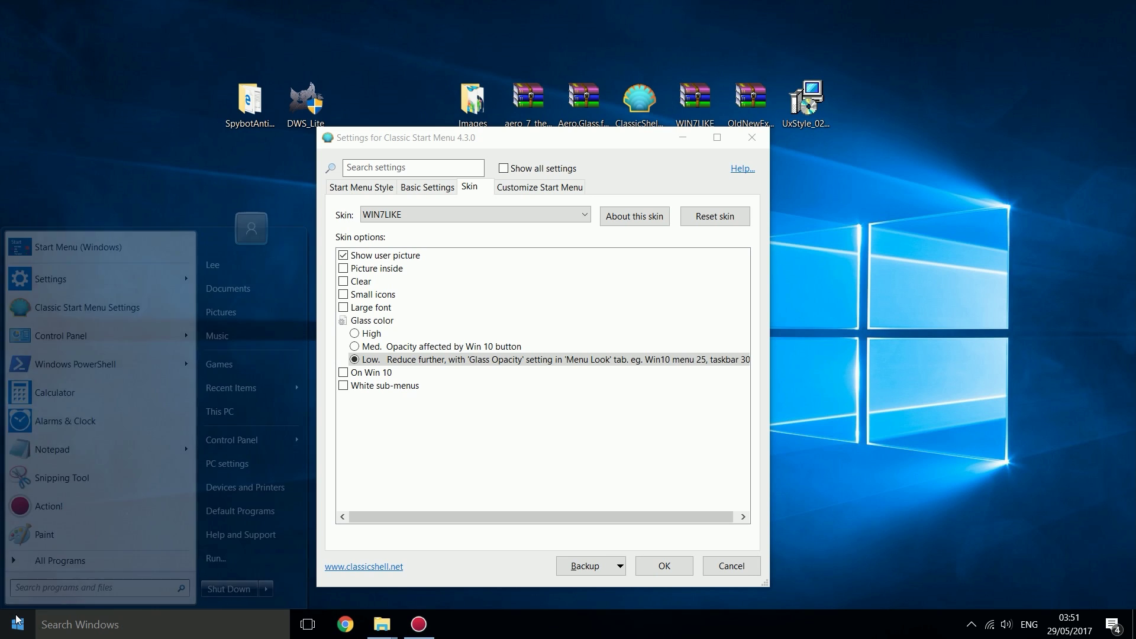
{"action": "left_click", "coordinate": [101, 629]}
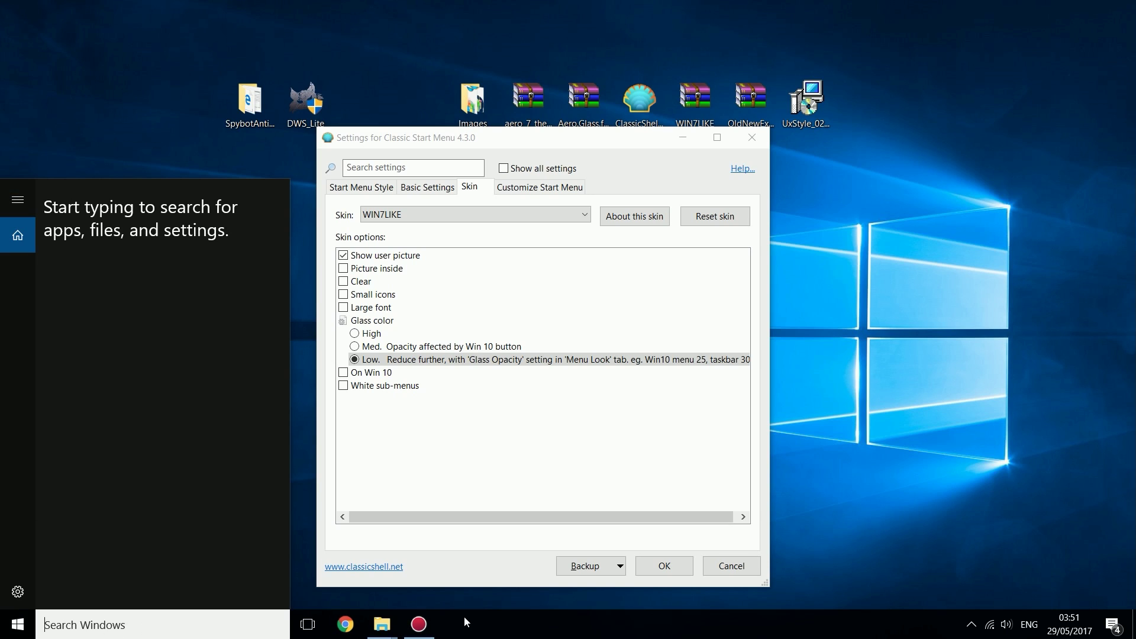
{"action": "right_click", "coordinate": [589, 634]}
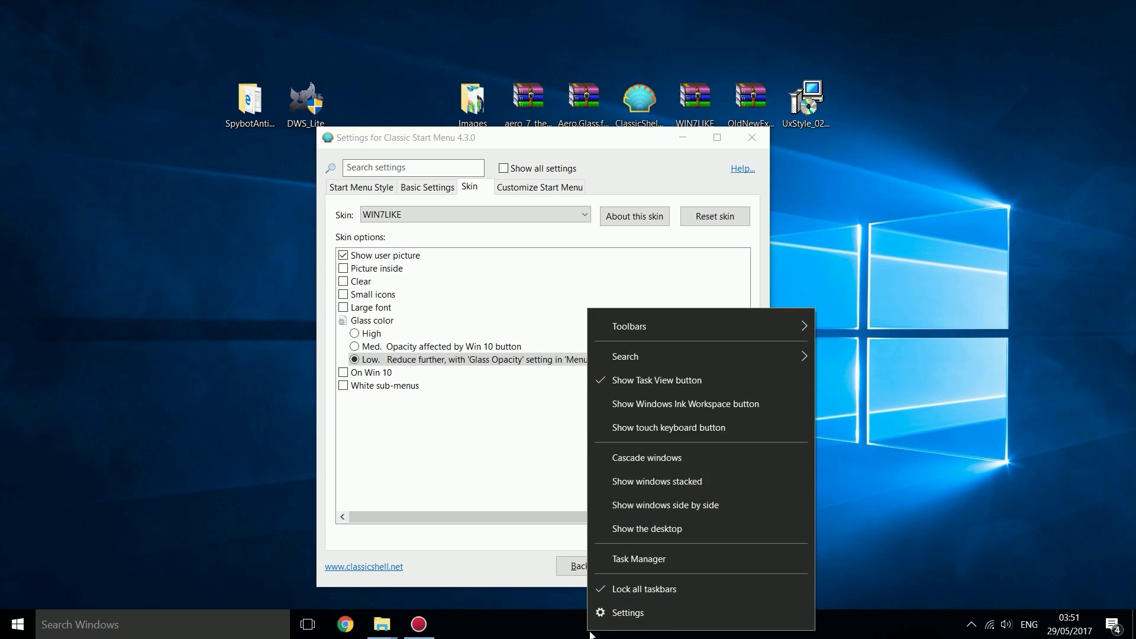
{"action": "mouse_move", "coordinate": [647, 354]}
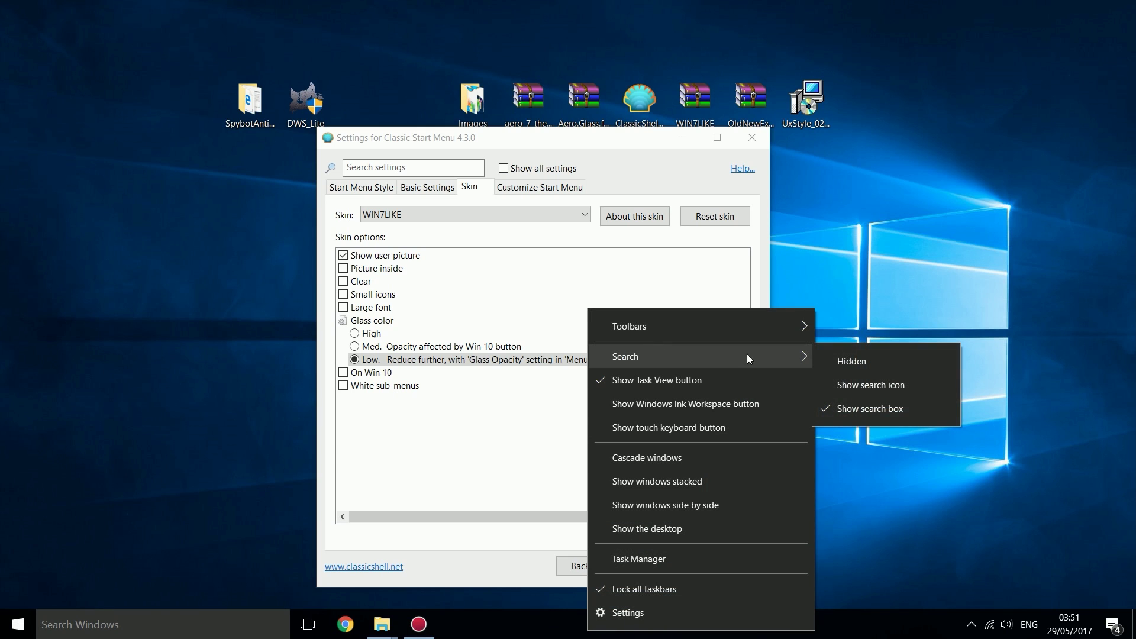
{"action": "left_click", "coordinate": [863, 363]}
{"action": "left_click", "coordinate": [17, 624]}
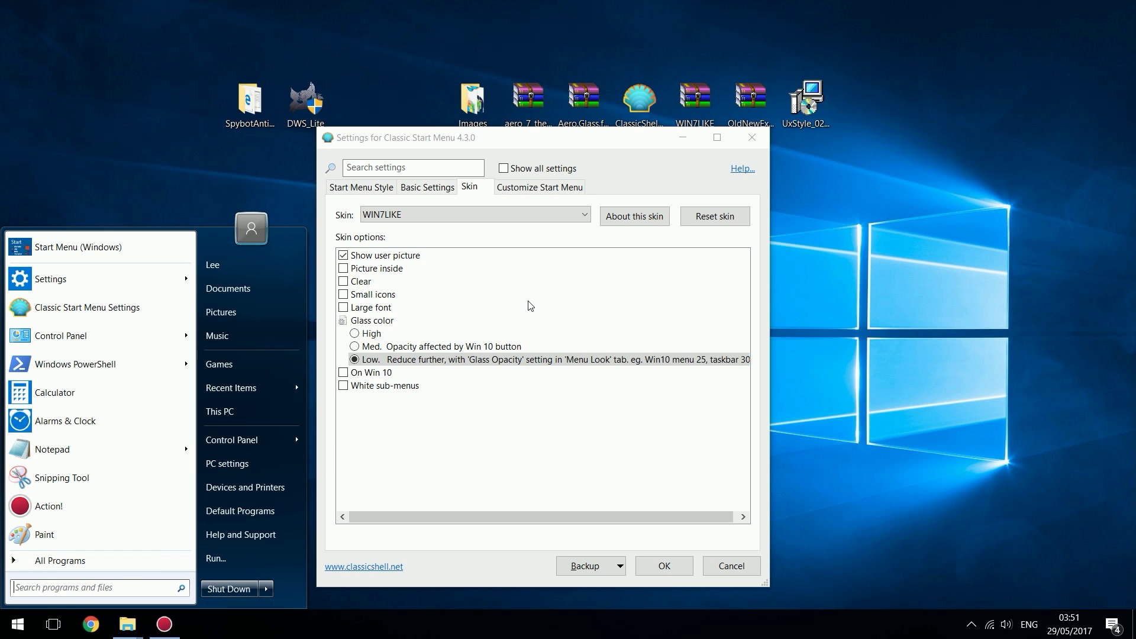
Show all Classic Shell settings and turn on taskbar customization with opacity 40
{"action": "left_click", "coordinate": [528, 453]}
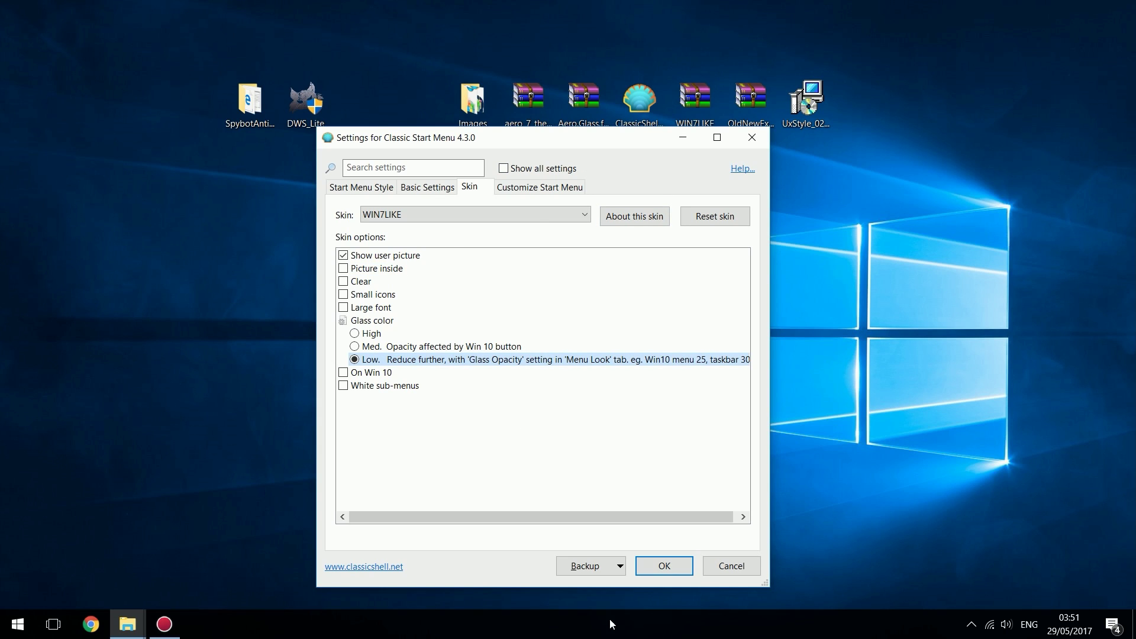
{"action": "left_click", "coordinate": [504, 169]}
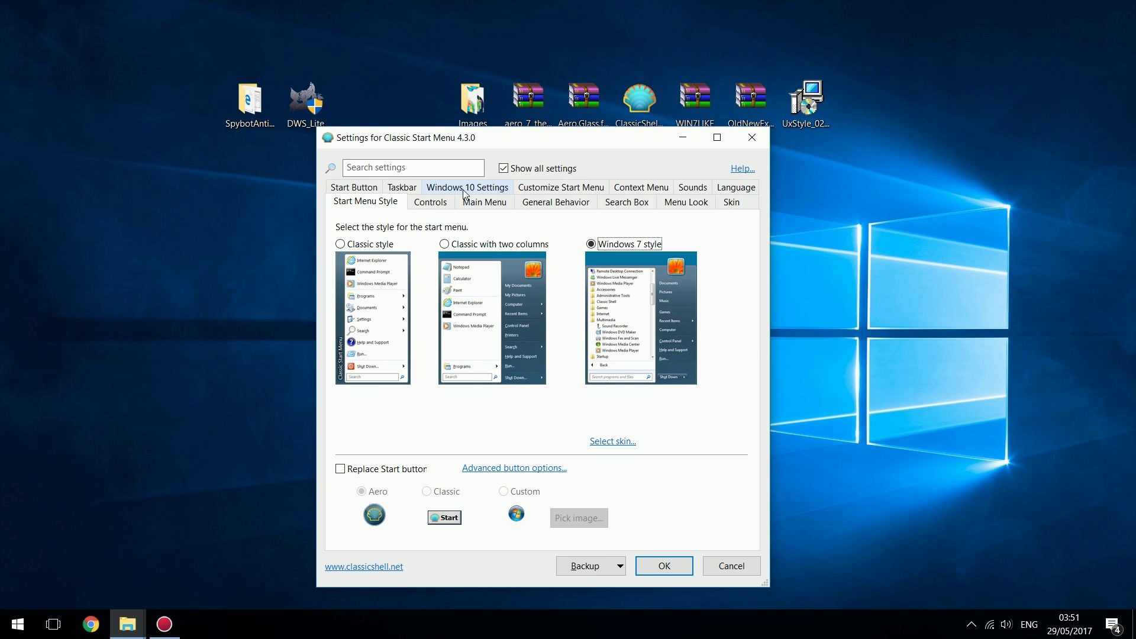
{"action": "left_click", "coordinate": [403, 188]}
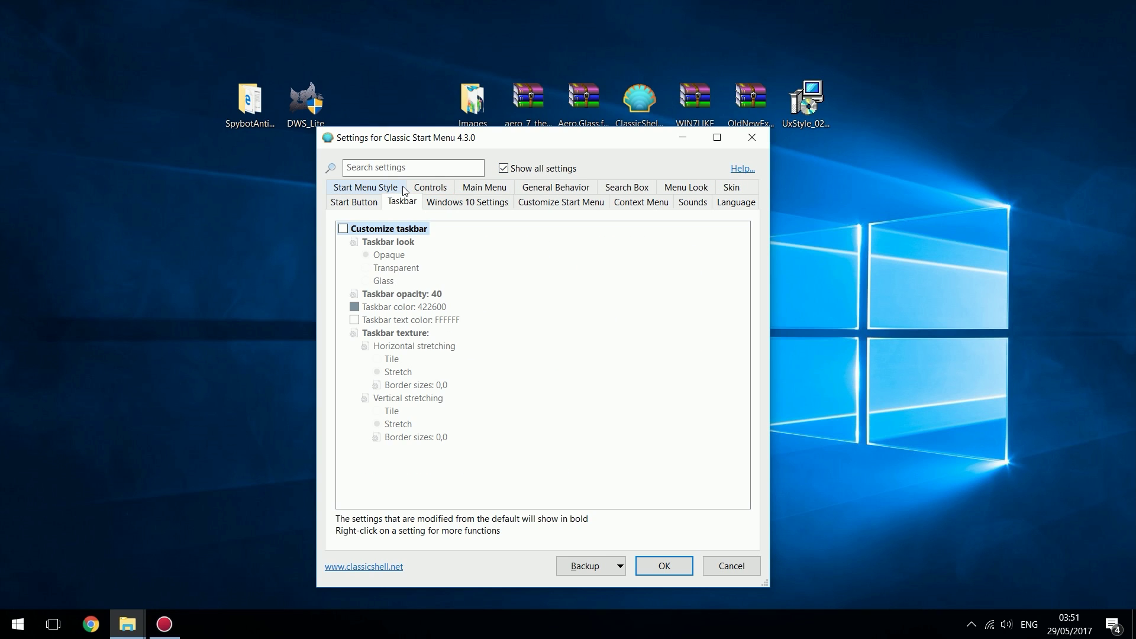
{"action": "left_click", "coordinate": [343, 229]}
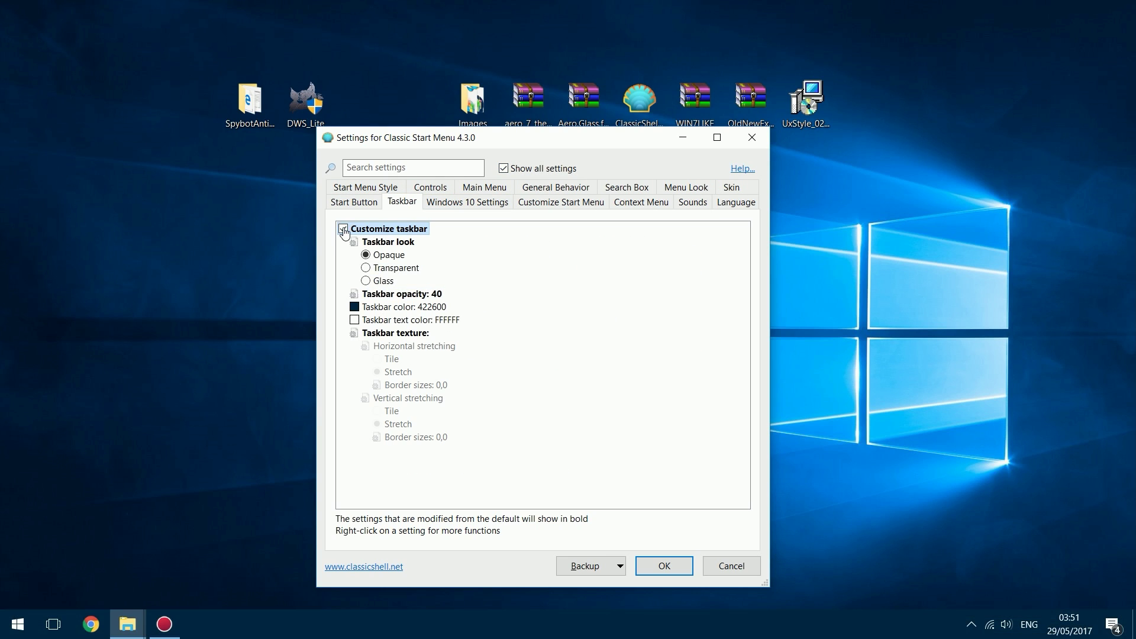
{"action": "double_click", "coordinate": [386, 295]}
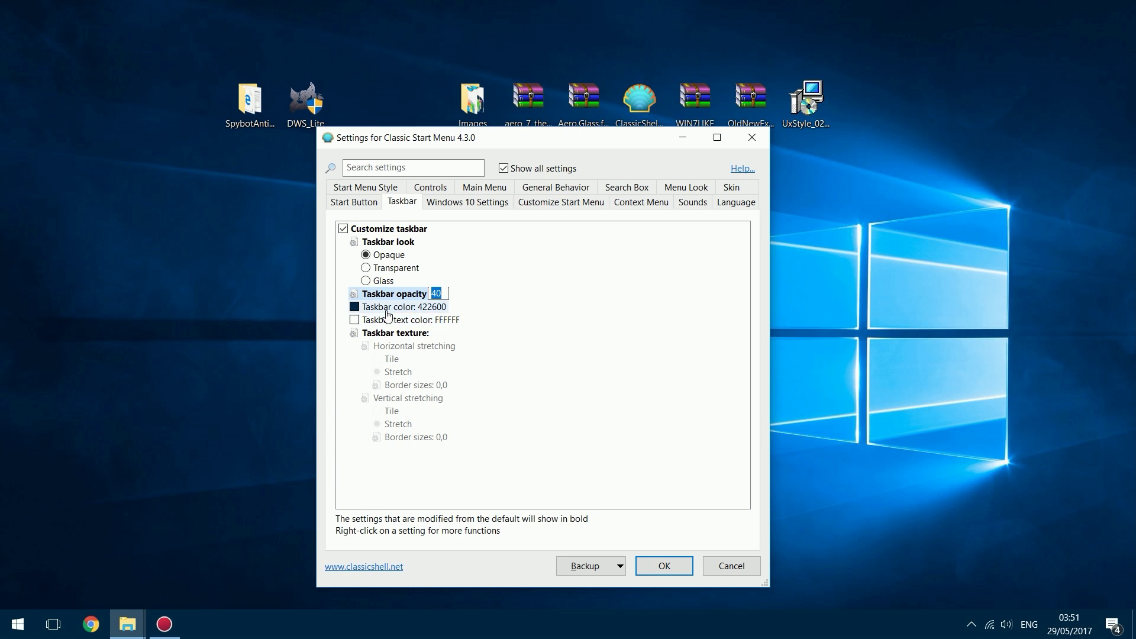
Choose Windows 7 style, replace the Start button with the custom Windows 7 orb, and save
{"action": "left_click", "coordinate": [352, 201]}
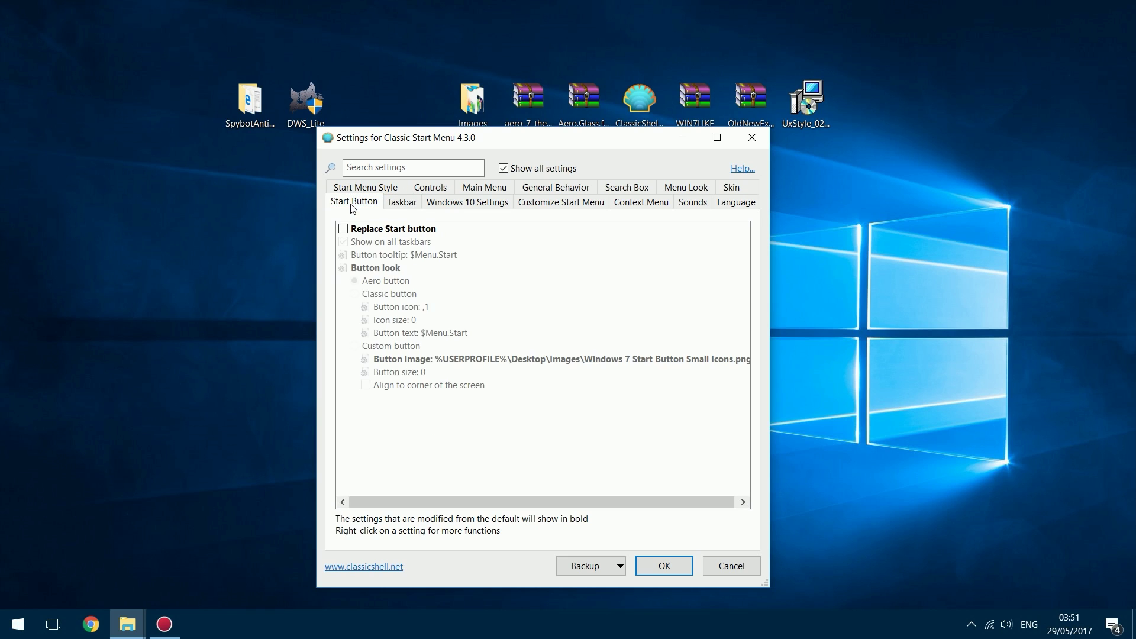
{"action": "left_click", "coordinate": [356, 191]}
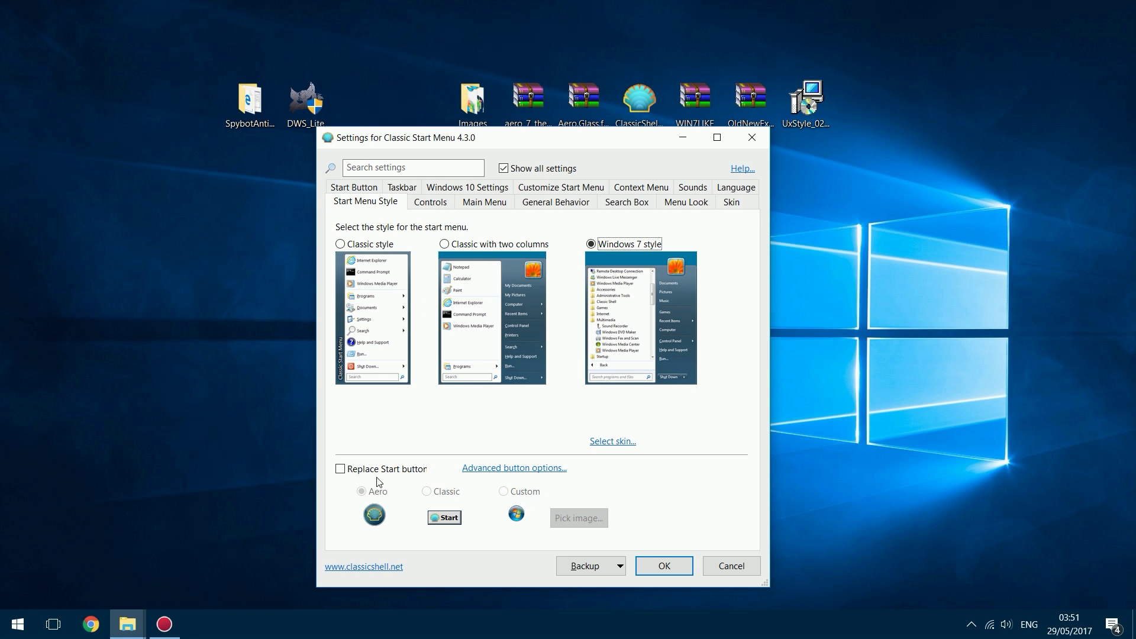
{"action": "left_click", "coordinate": [341, 469]}
{"action": "left_click", "coordinate": [521, 494]}
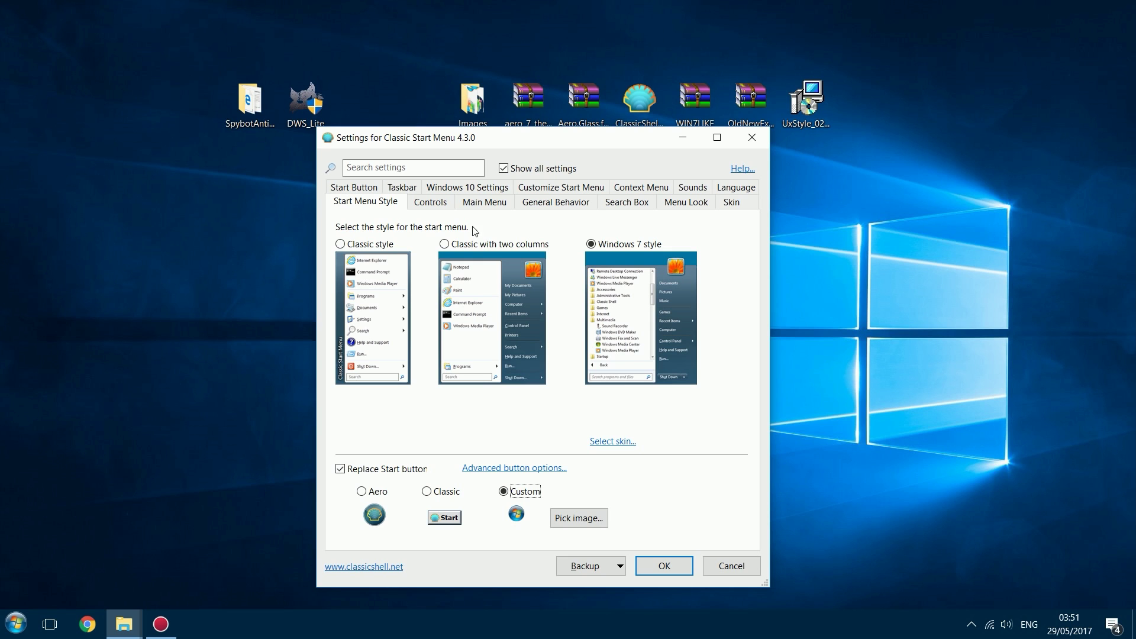
{"action": "left_click", "coordinate": [662, 567]}
{"action": "left_click", "coordinate": [16, 624]}
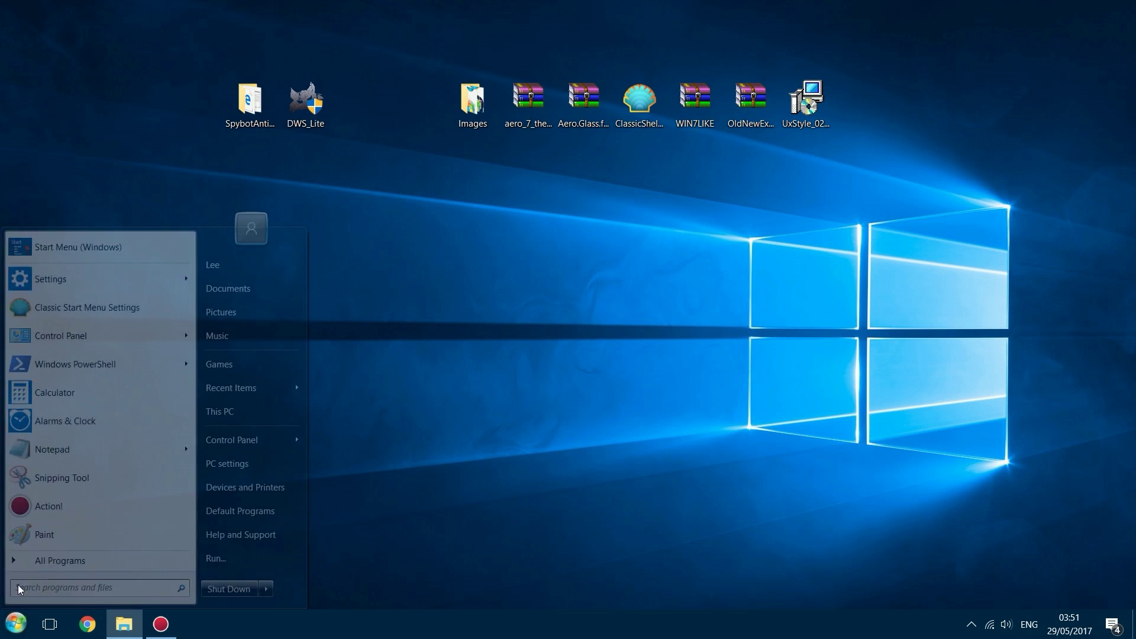
{"action": "left_click", "coordinate": [81, 307]}
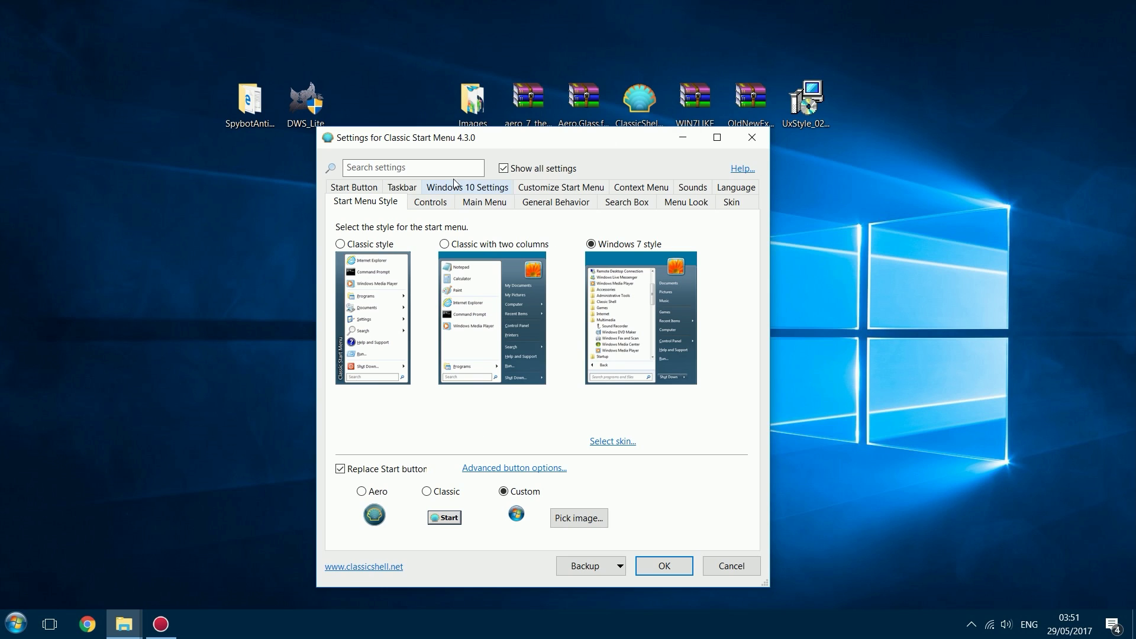
Give the taskbar a Glass look with the Win7 Taskbar Reflection for opacity 40 qty texture
{"action": "left_click", "coordinate": [400, 188]}
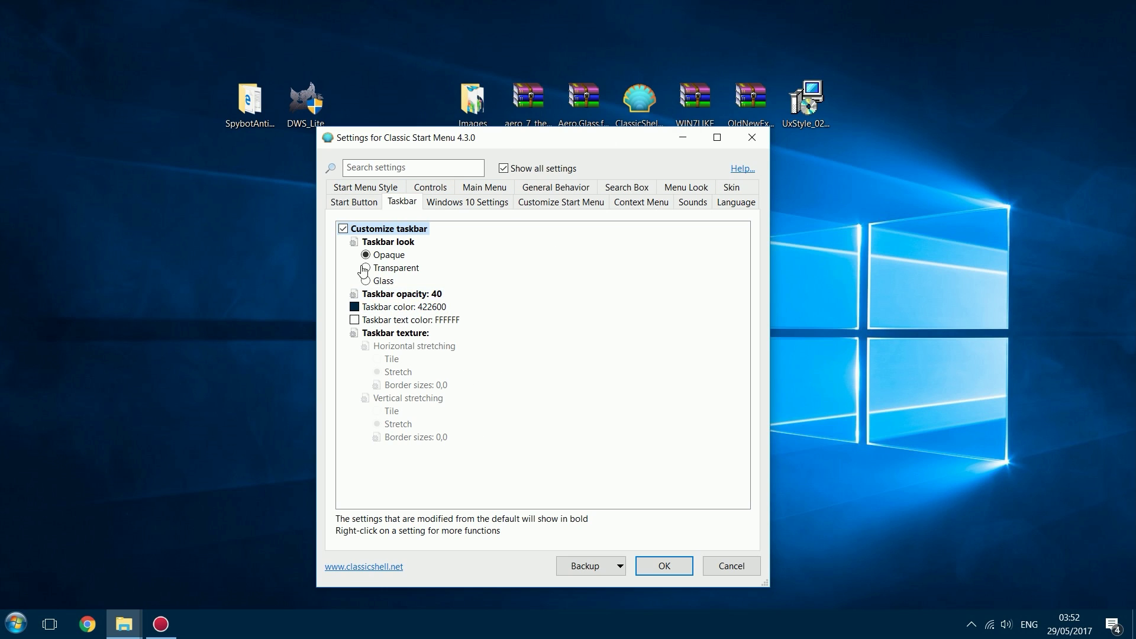
{"action": "left_click", "coordinate": [381, 280]}
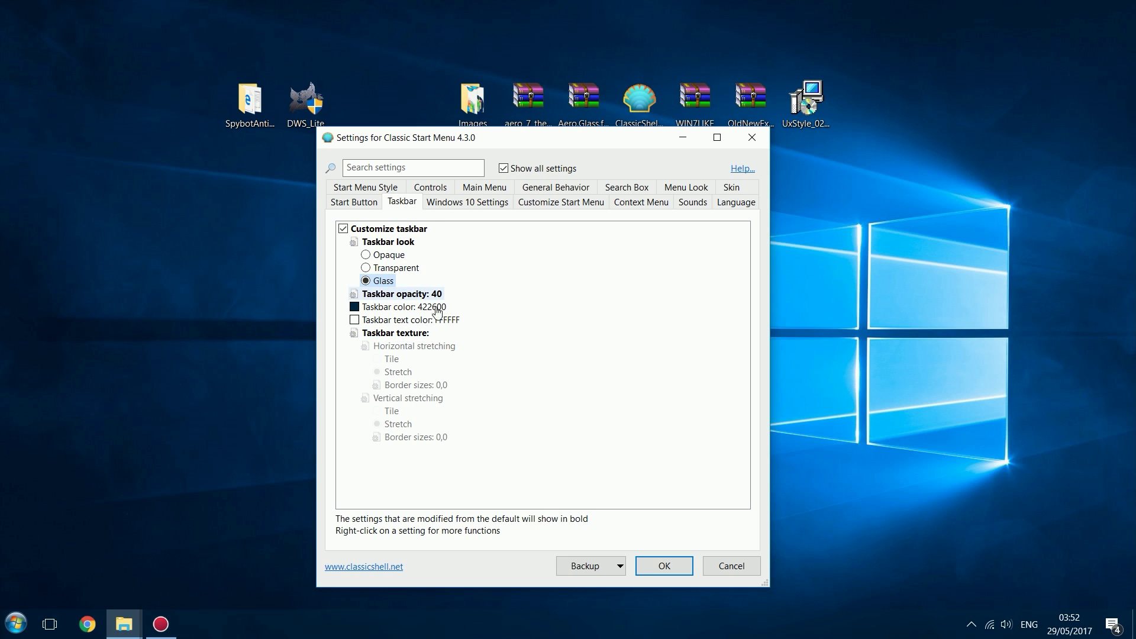
{"action": "left_click", "coordinate": [412, 335]}
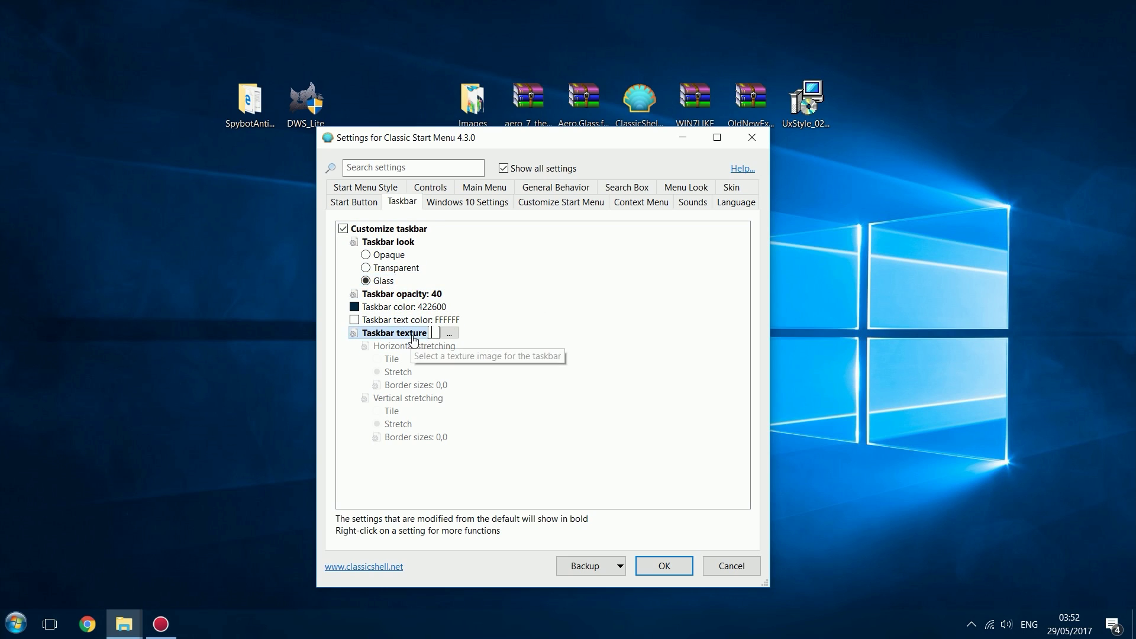
{"action": "left_click", "coordinate": [451, 334]}
{"action": "left_click", "coordinate": [520, 333]}
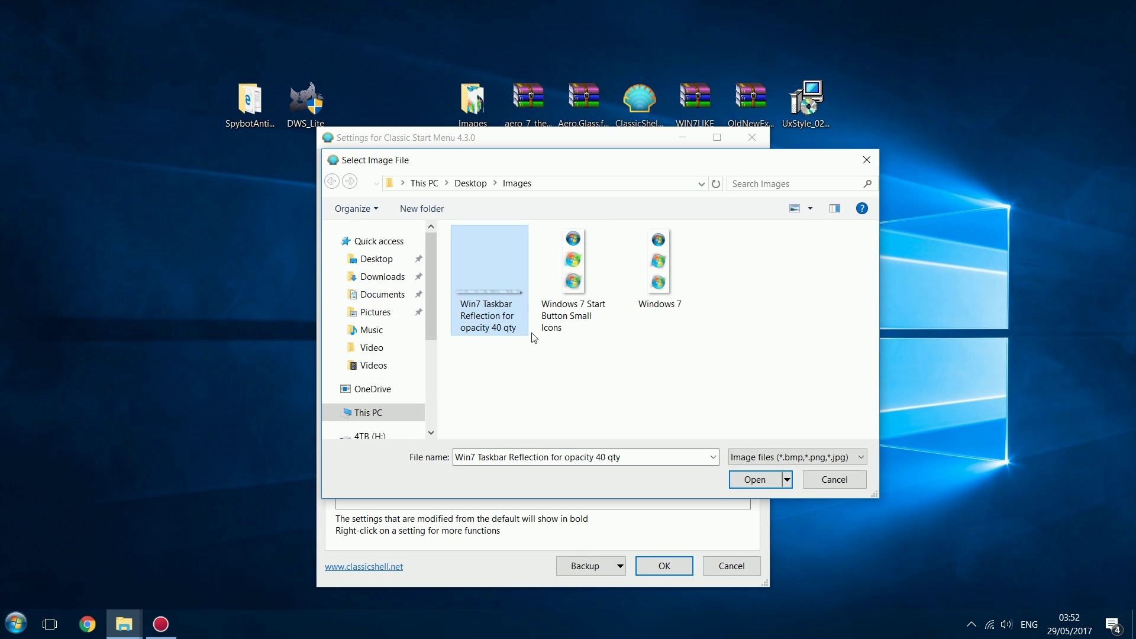
{"action": "left_click", "coordinate": [757, 480]}
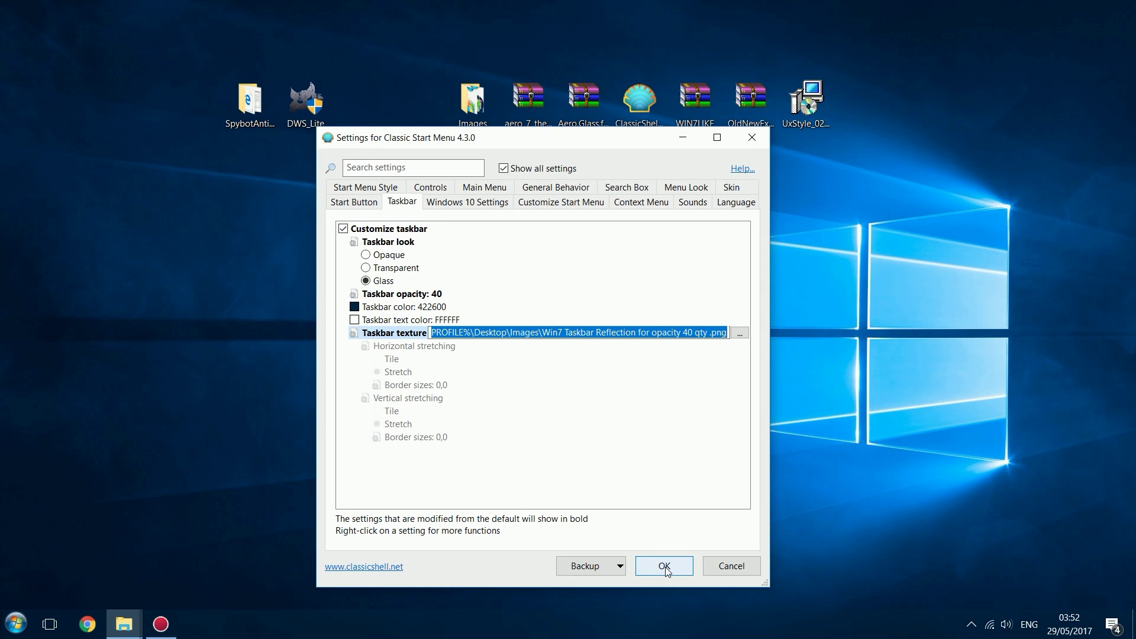
{"action": "left_click", "coordinate": [429, 294]}
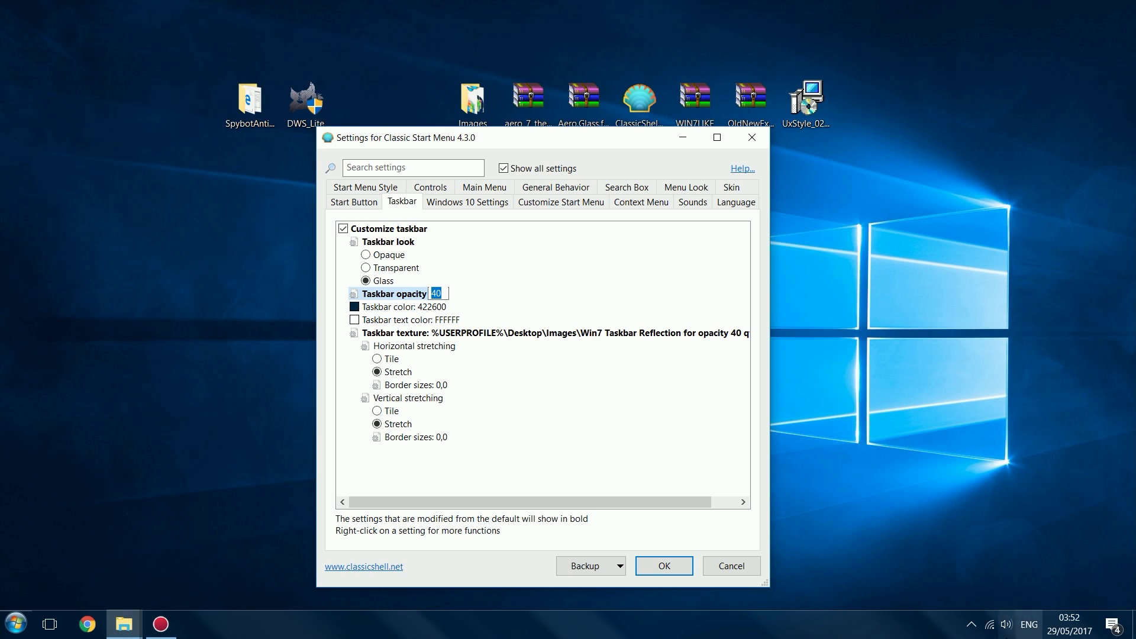
{"action": "left_click", "coordinate": [4, 626]}
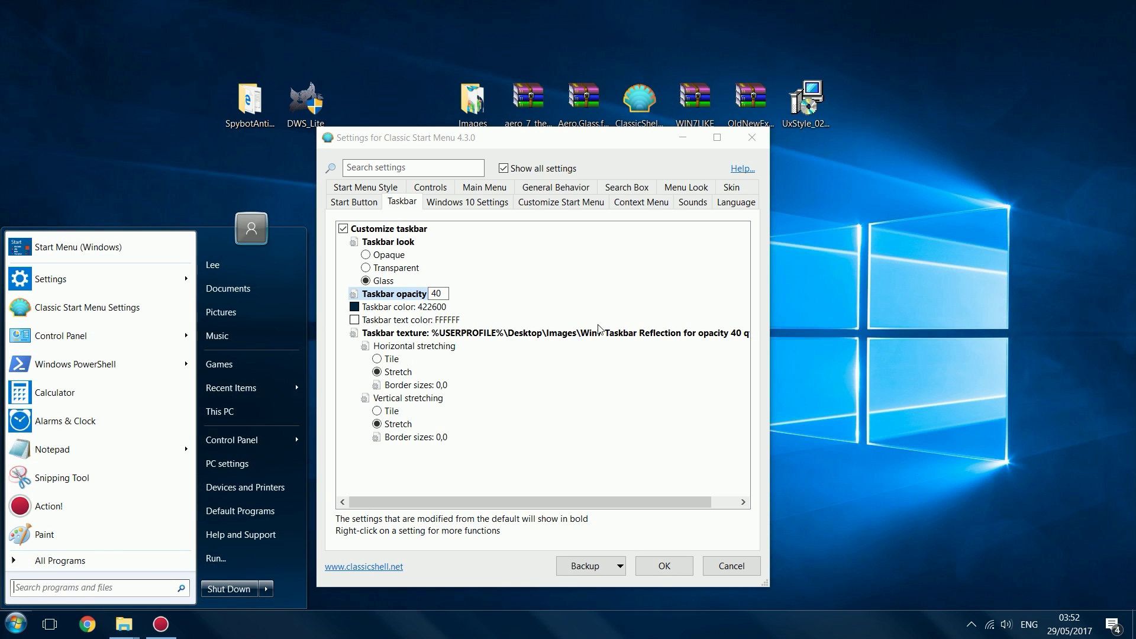
{"action": "left_click_drag", "start_coordinate": [624, 131], "coordinate": [645, 132]}
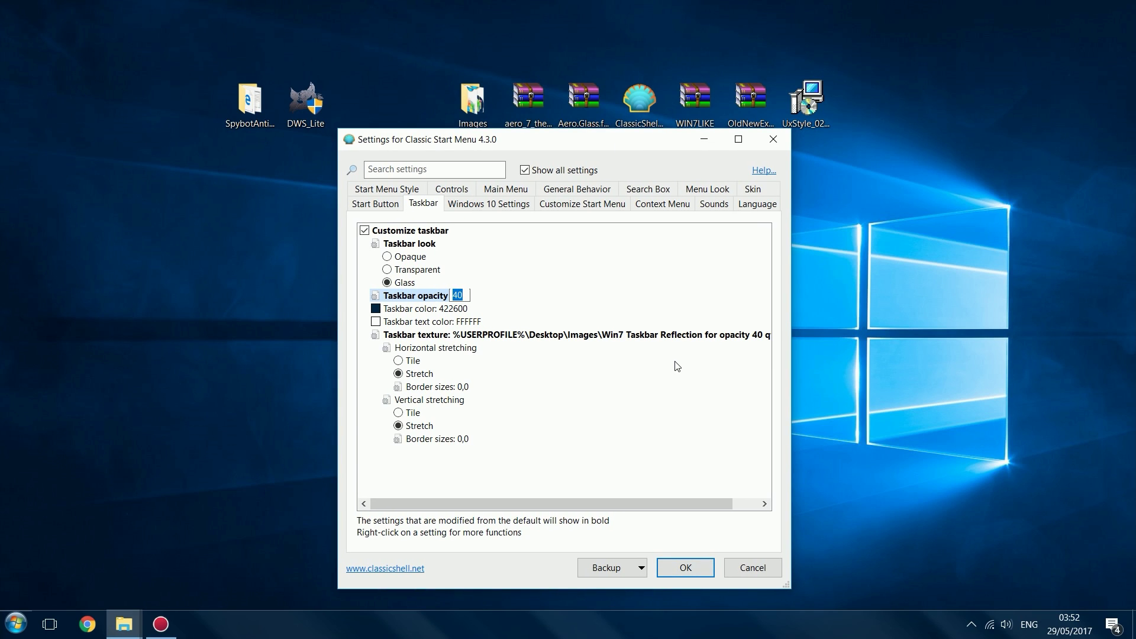
Save the Classic Shell settings, then close the Skins Explorer window to reveal the desktop
{"action": "left_click", "coordinate": [686, 568]}
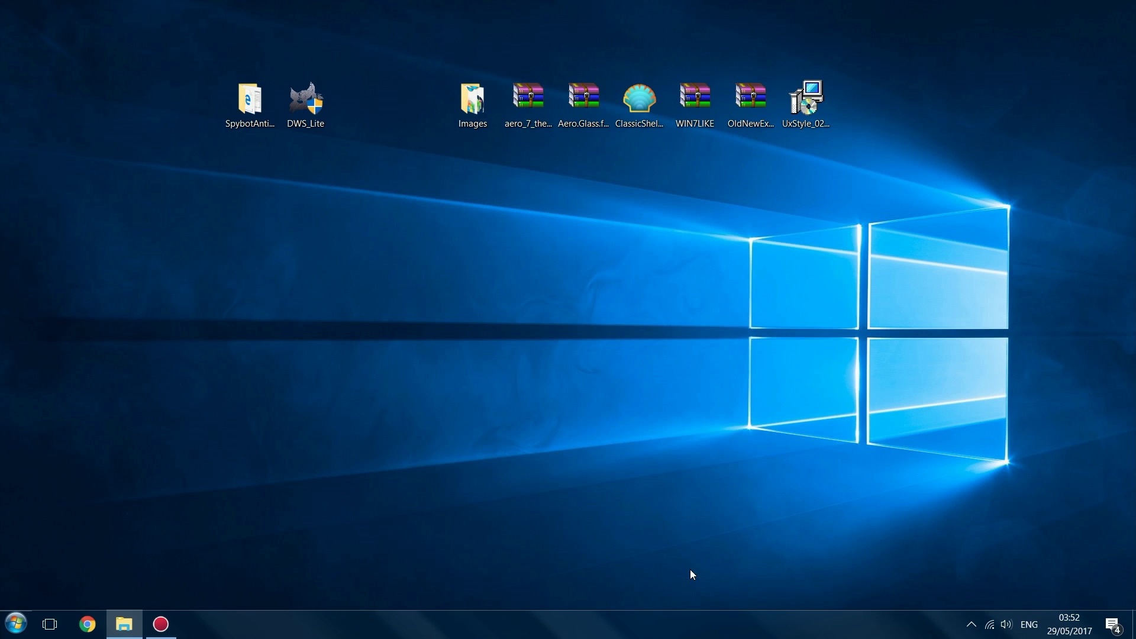
{"action": "left_click", "coordinate": [140, 632]}
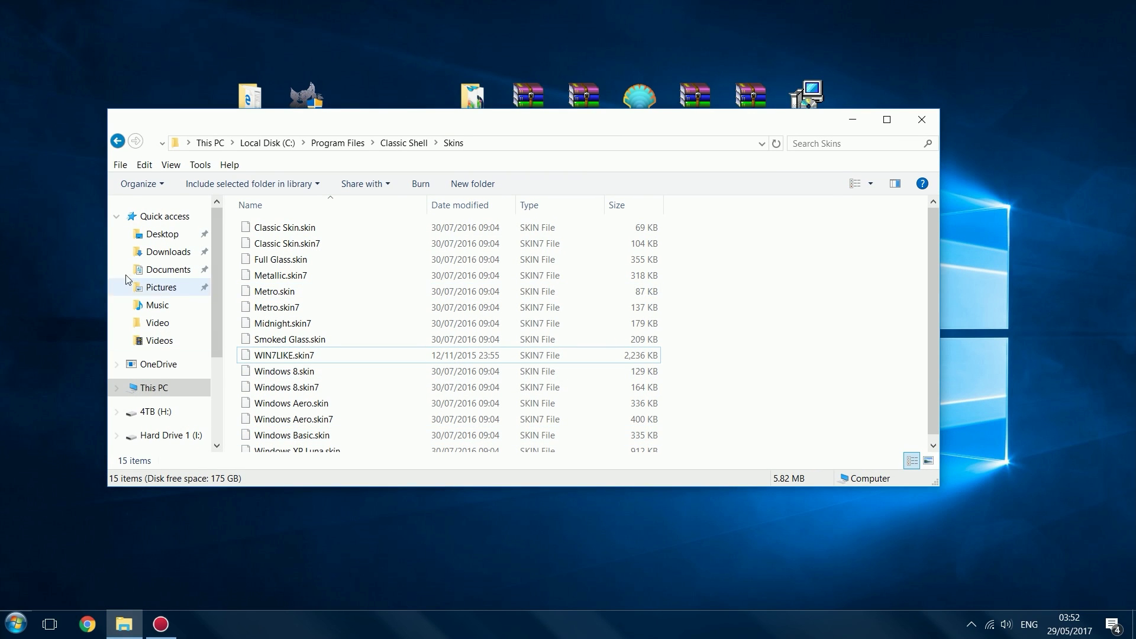
{"action": "left_click", "coordinate": [161, 234]}
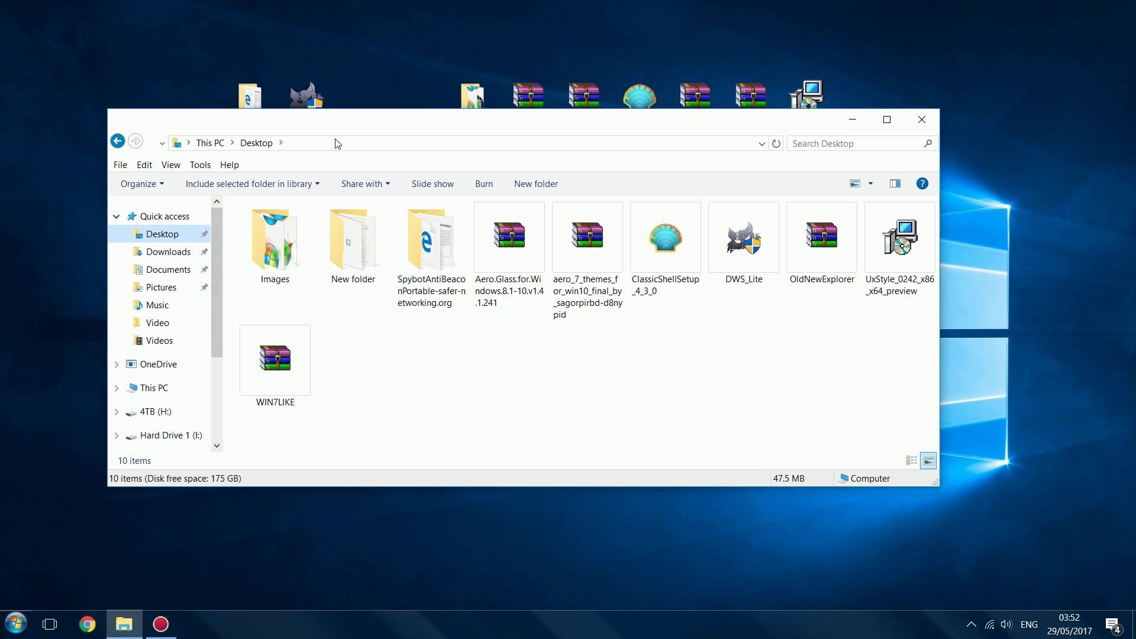
{"action": "left_click_drag", "start_coordinate": [344, 118], "coordinate": [362, 232]}
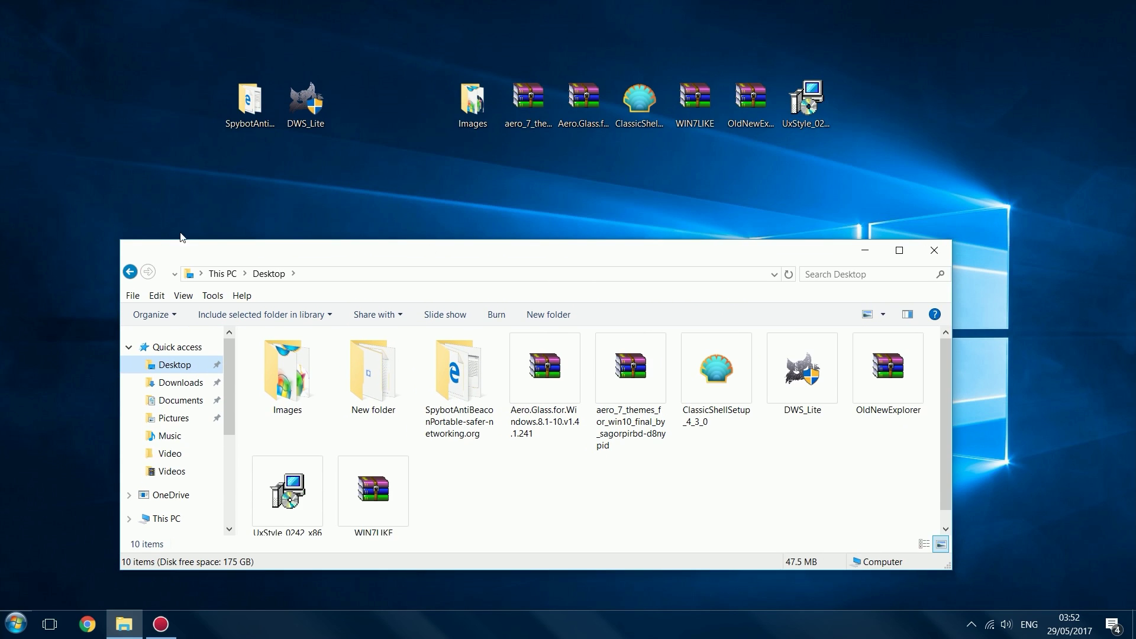
{"action": "left_click", "coordinate": [928, 248]}
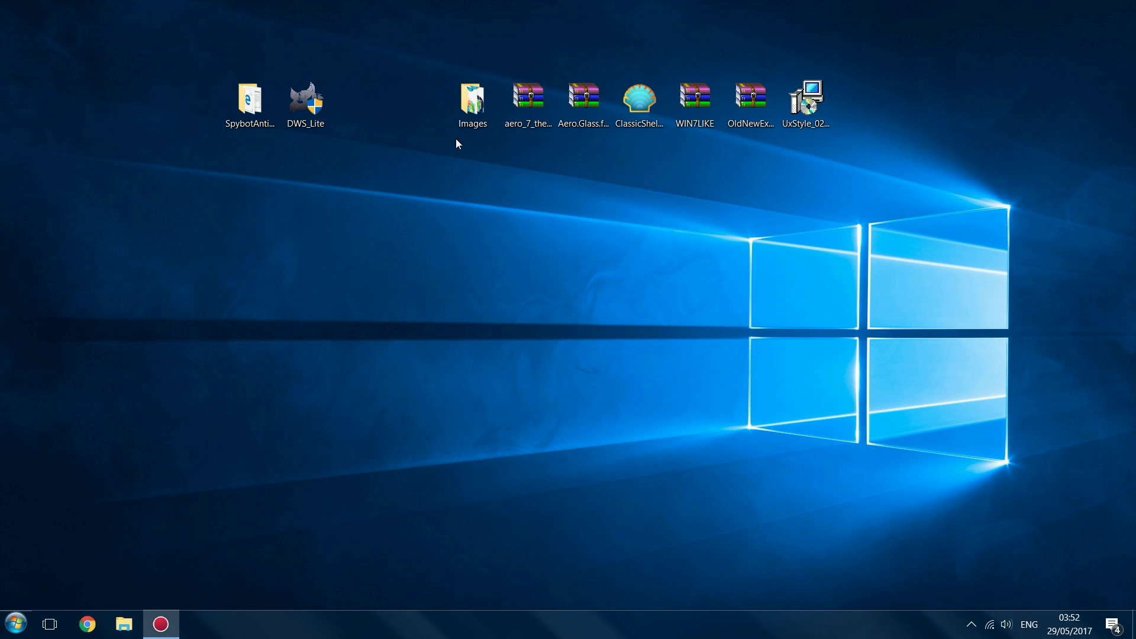
{"action": "left_click", "coordinate": [581, 100]}
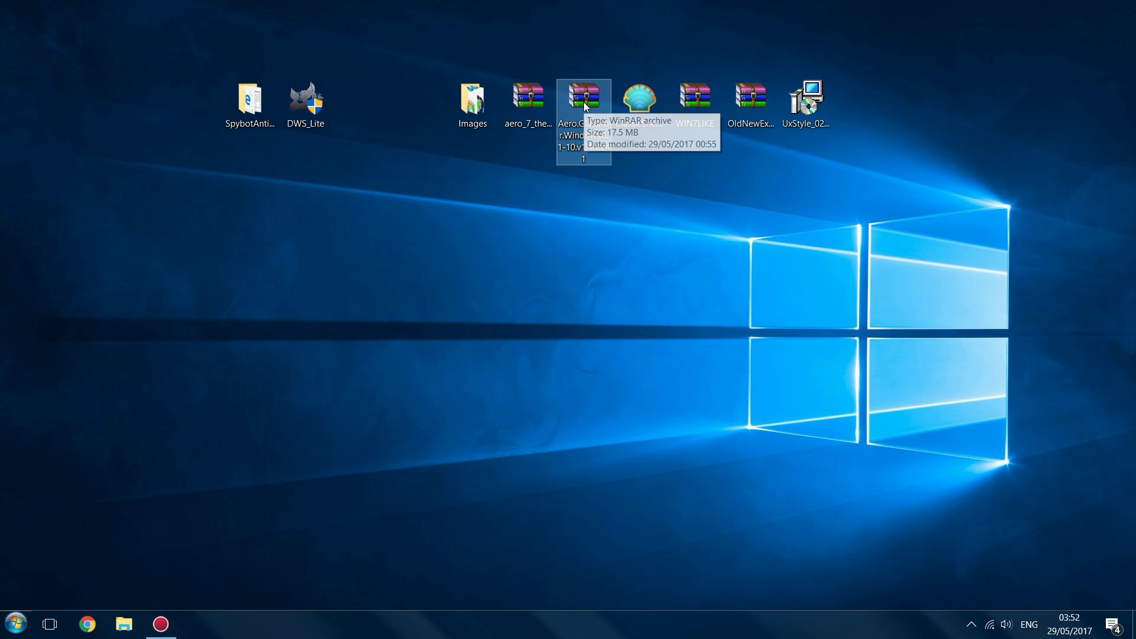
Open the Aero.Glass.for.Windows.8.1-10.v1.4.1.241.rar archive and open This PC beside it
{"action": "double_click", "coordinate": [582, 101]}
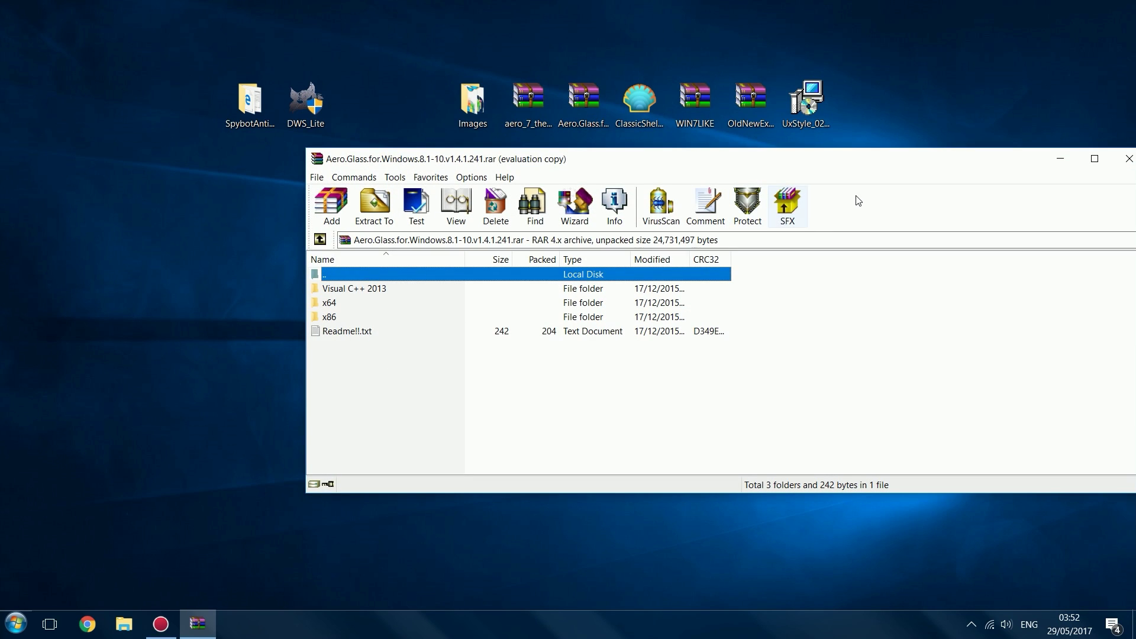
{"action": "left_click_drag", "start_coordinate": [847, 160], "coordinate": [861, 97]}
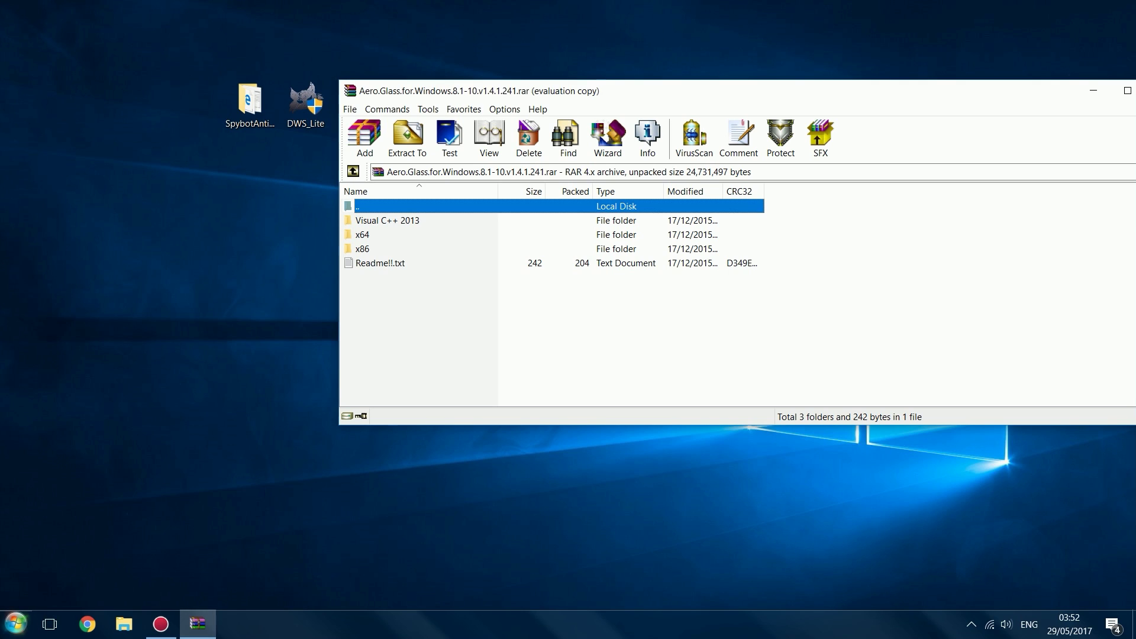
{"action": "left_click", "coordinate": [16, 624]}
{"action": "left_click", "coordinate": [255, 411]}
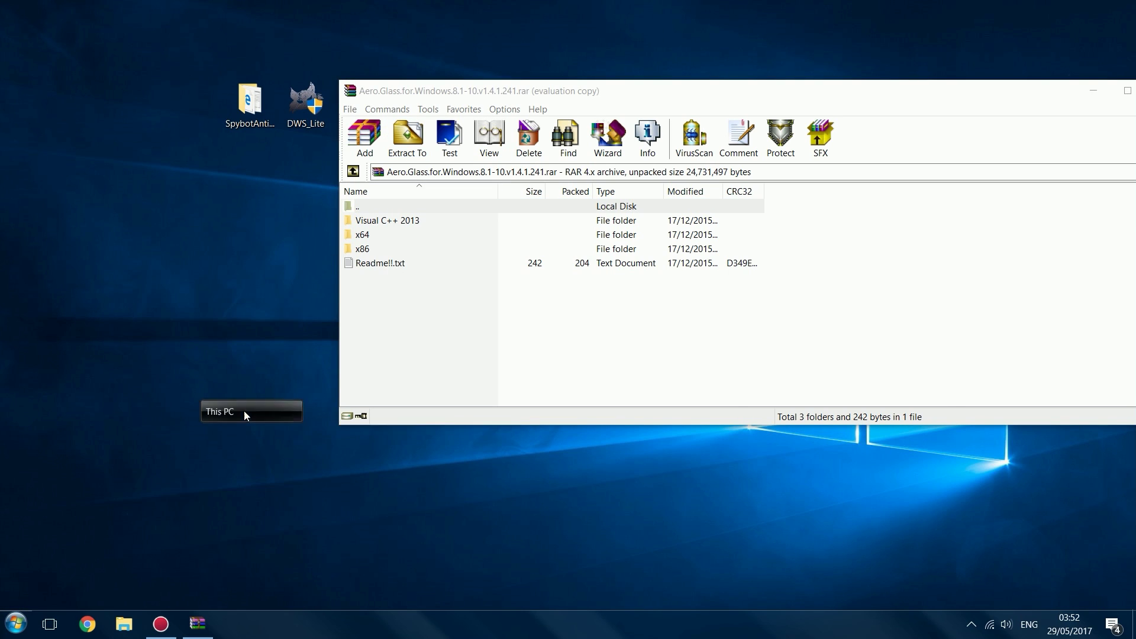
{"action": "left_click_drag", "start_coordinate": [404, 250], "coordinate": [318, 165]}
Create a new folder named AeroGlass on Local Disk (C:) and open it
{"action": "double_click", "coordinate": [252, 386]}
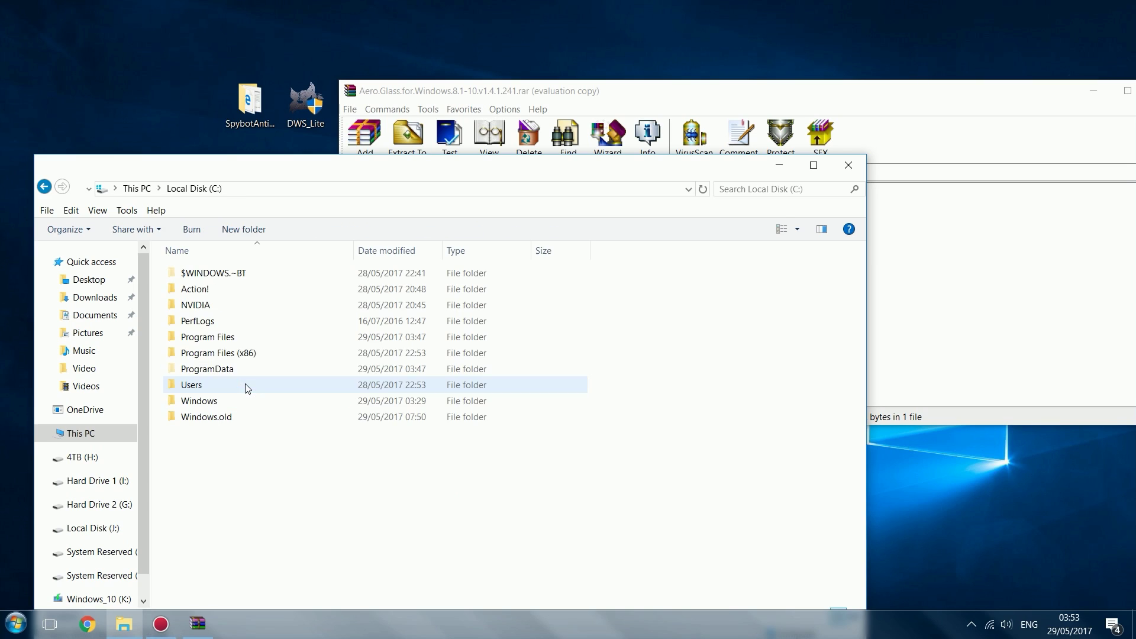
{"action": "right_click", "coordinate": [272, 506]}
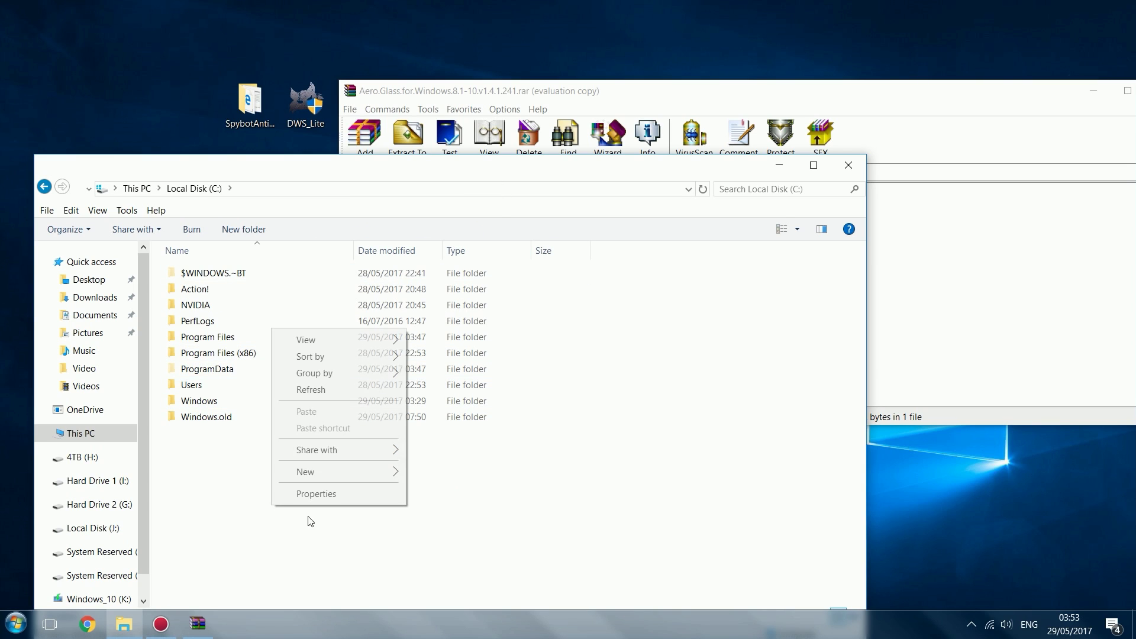
{"action": "mouse_move", "coordinate": [321, 472]}
{"action": "left_click", "coordinate": [447, 471]}
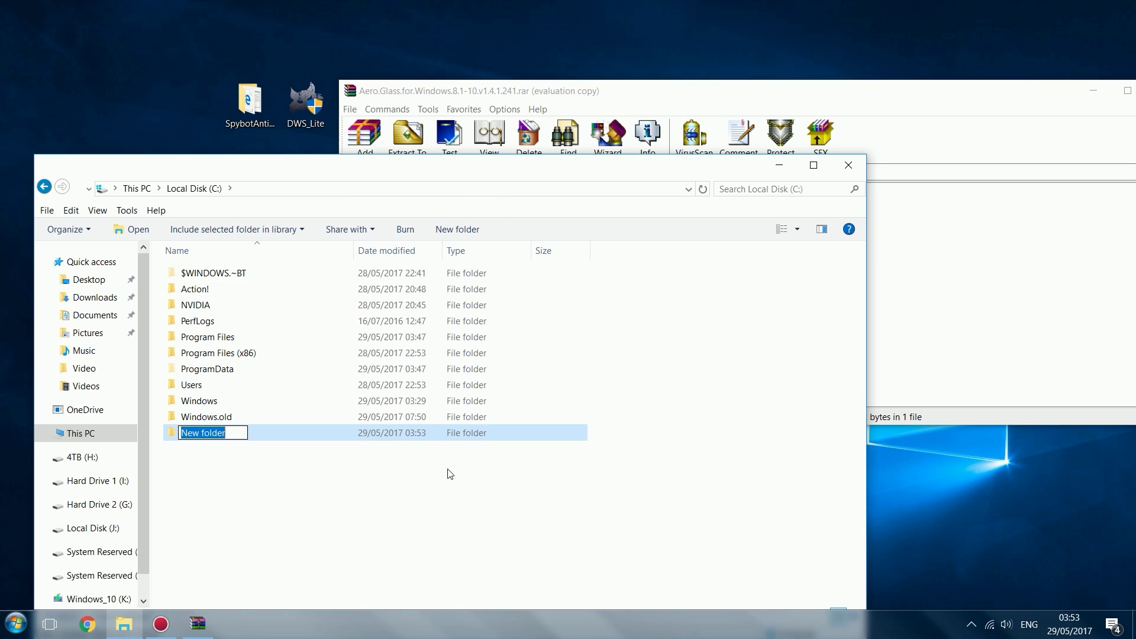
{"action": "type", "text": "Aero"}
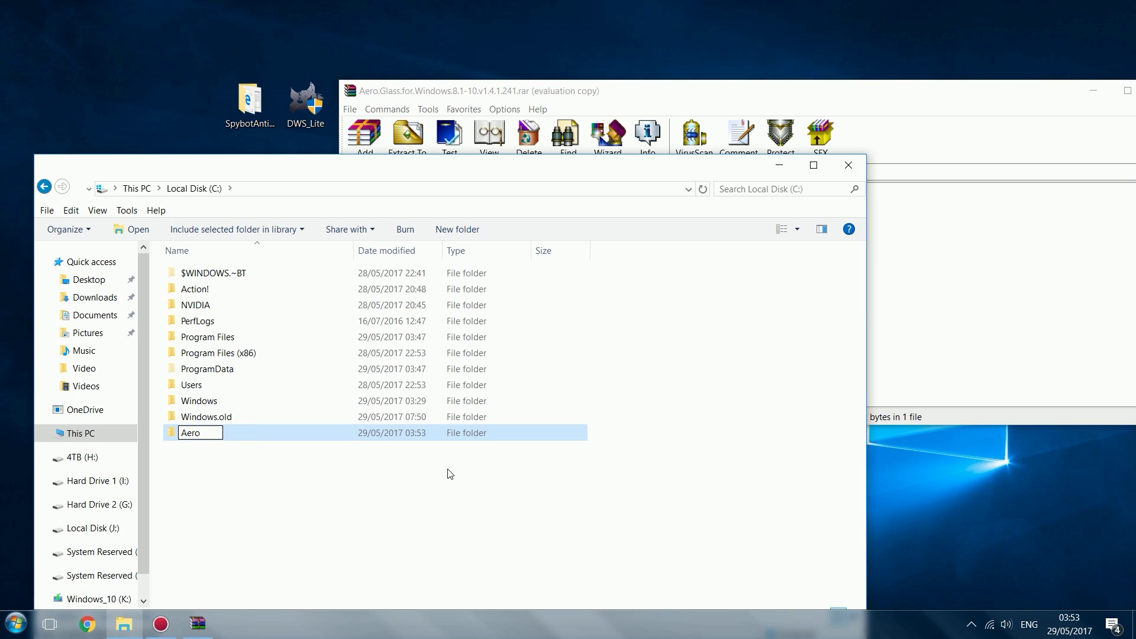
{"action": "type", "text": "Glass"}
{"action": "left_click", "coordinate": [320, 472]}
{"action": "double_click", "coordinate": [320, 436]}
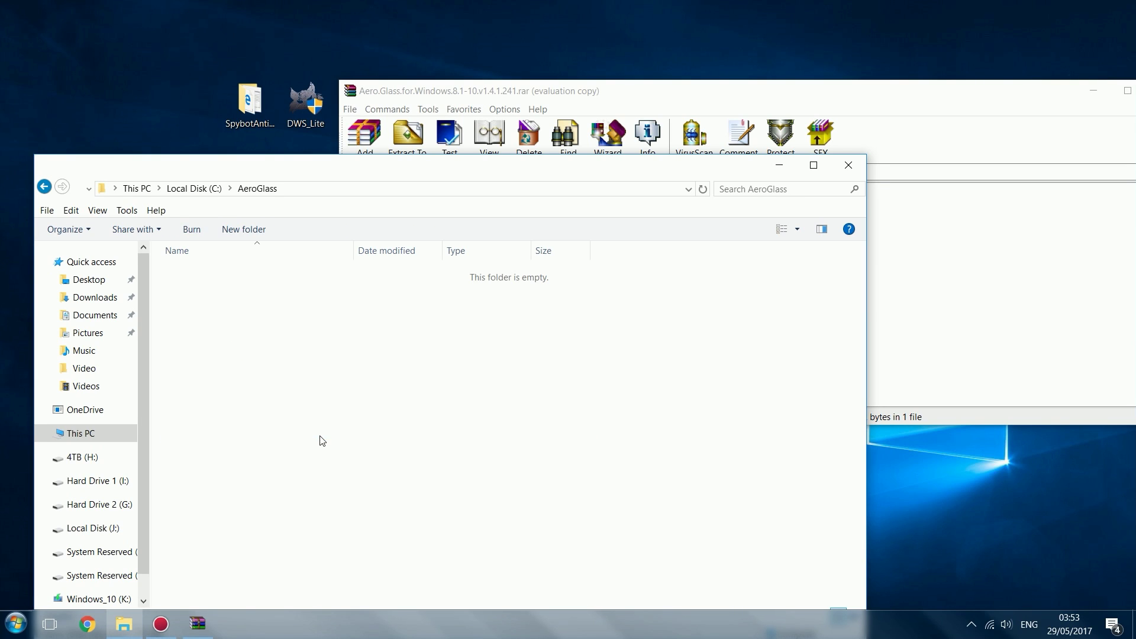
Extract all Aero Glass archive items into the AeroGlass folder and close WinRAR
{"action": "left_click", "coordinate": [931, 355]}
{"action": "left_click_drag", "start_coordinate": [426, 312], "coordinate": [486, 216]}
{"action": "left_click_drag", "start_coordinate": [491, 246], "coordinate": [515, 252]}
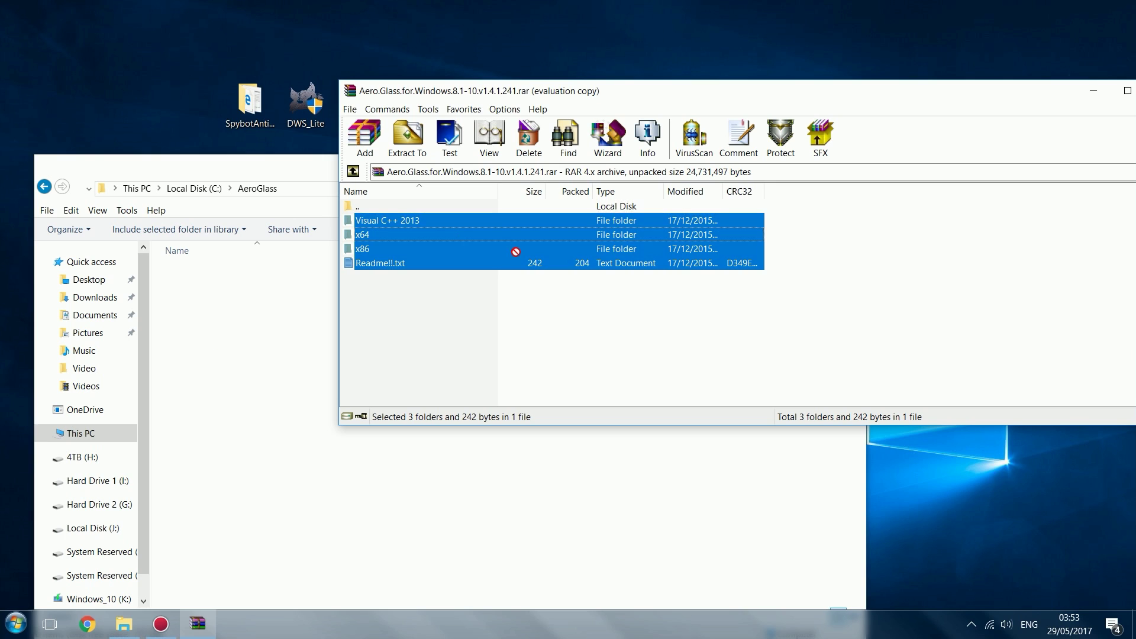
{"action": "left_click_drag", "start_coordinate": [282, 360], "coordinate": [283, 359]}
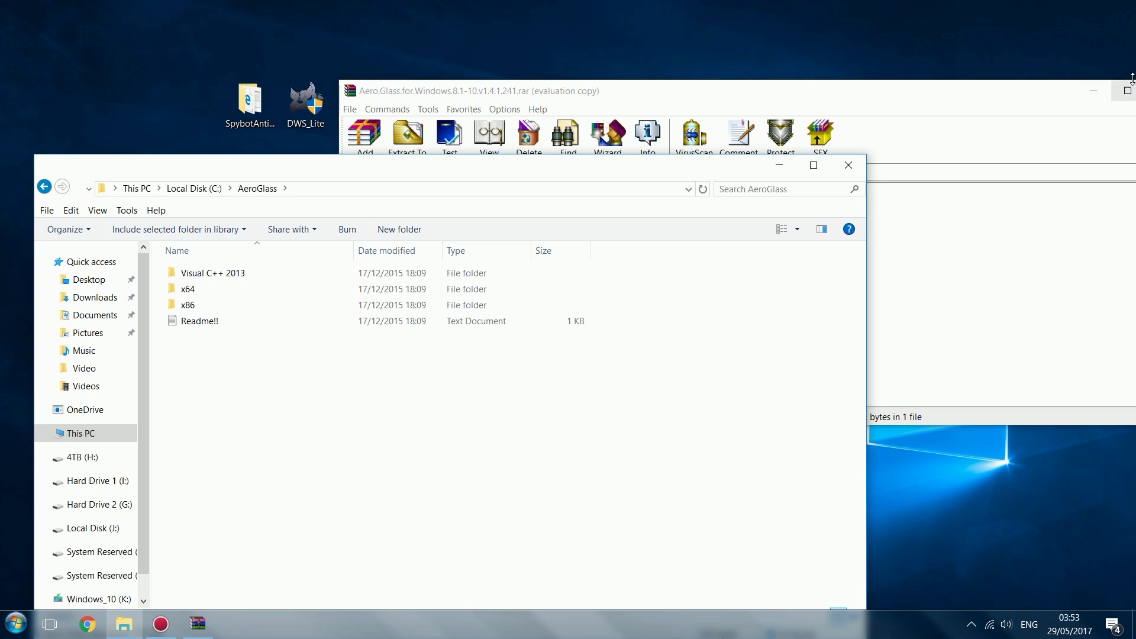
{"action": "left_click_drag", "start_coordinate": [1034, 102], "coordinate": [982, 108]}
{"action": "left_click", "coordinate": [1108, 97]}
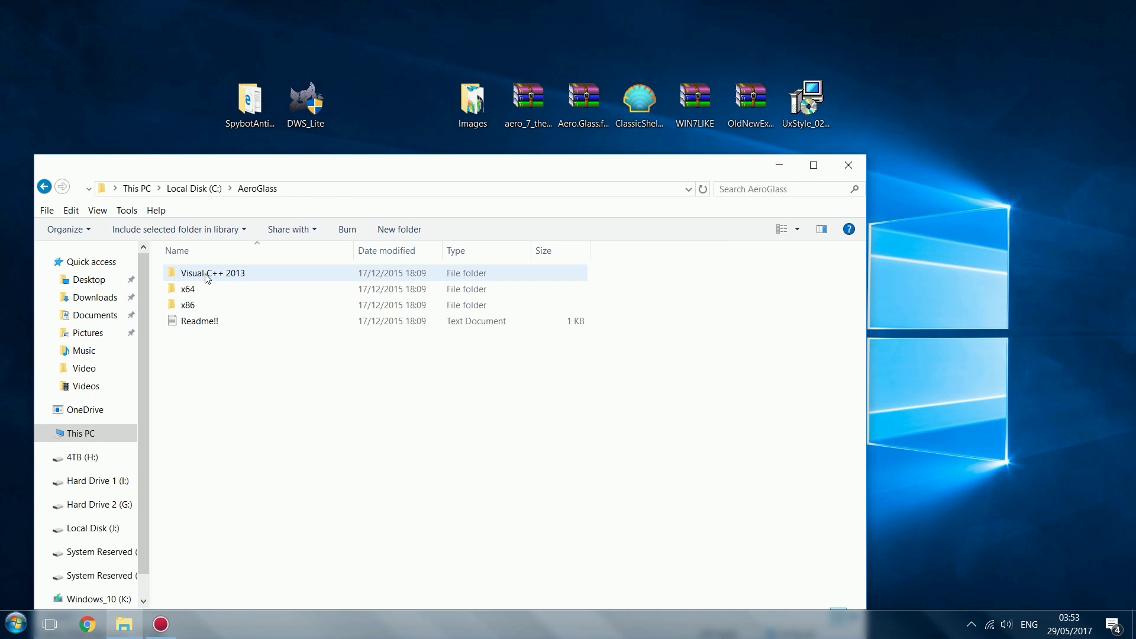
Launch the 64-bit Visual C++ 2013 installer, cancel its setup, and go back to AeroGlass
{"action": "double_click", "coordinate": [190, 272]}
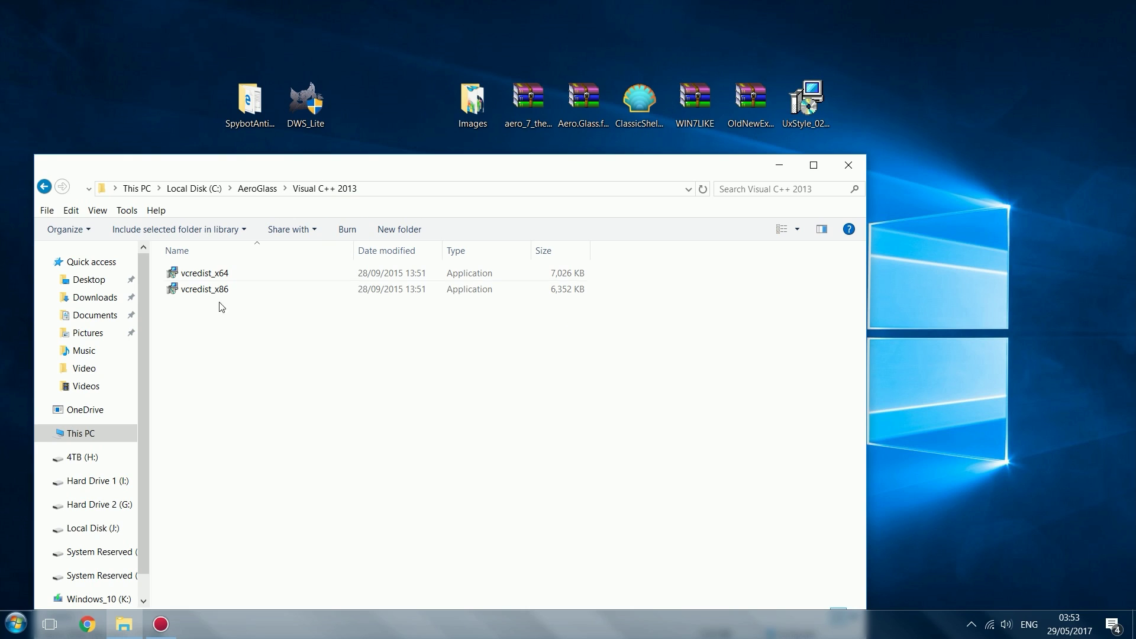
{"action": "left_click", "coordinate": [223, 273]}
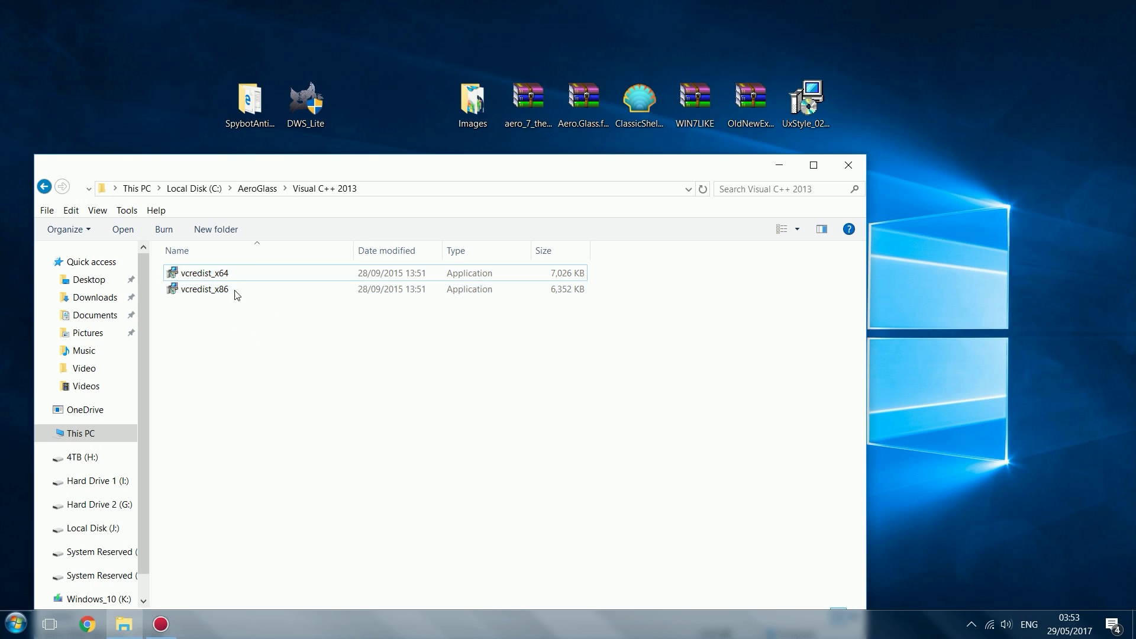
{"action": "left_click", "coordinate": [207, 290]}
{"action": "left_click", "coordinate": [219, 274]}
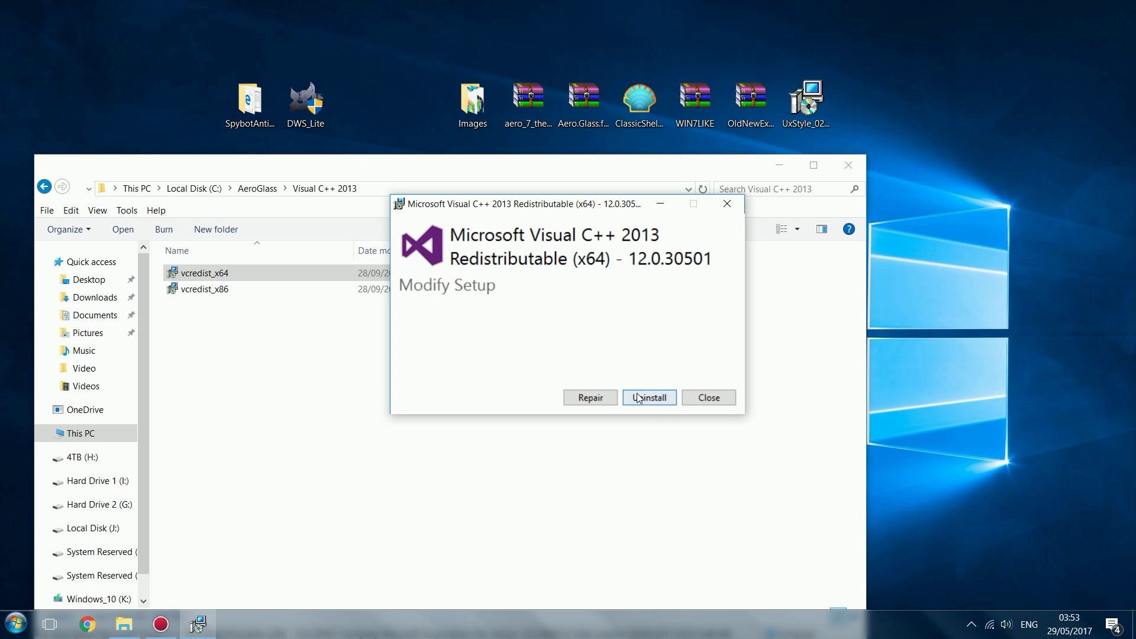
{"action": "left_click", "coordinate": [710, 400]}
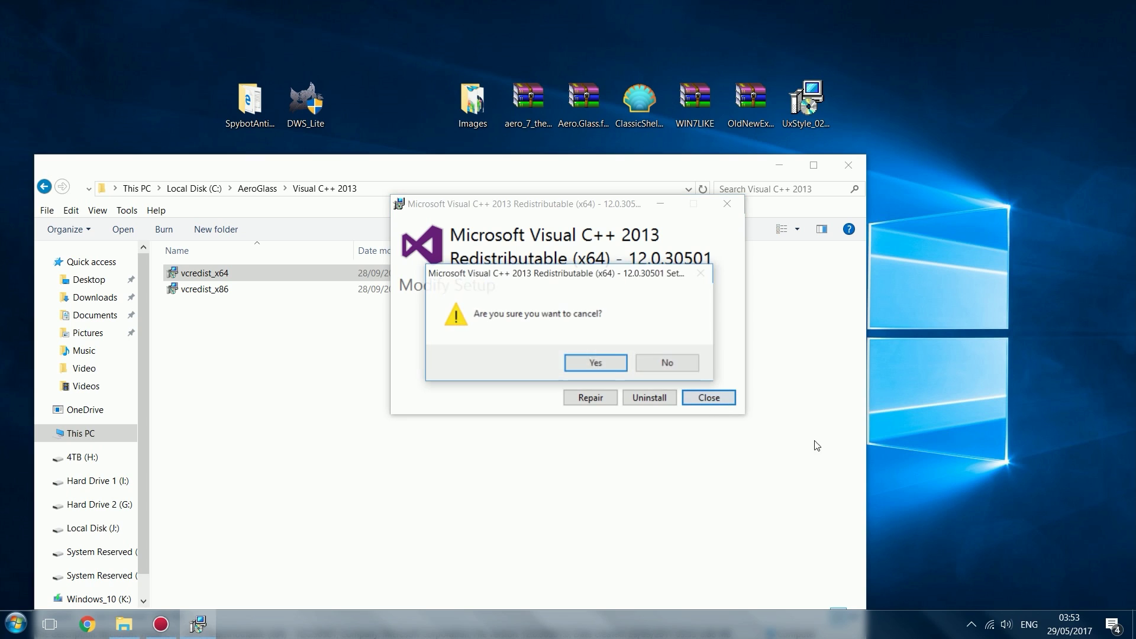
{"action": "key", "text": "Return"}
{"action": "key", "text": "BackSpace"}
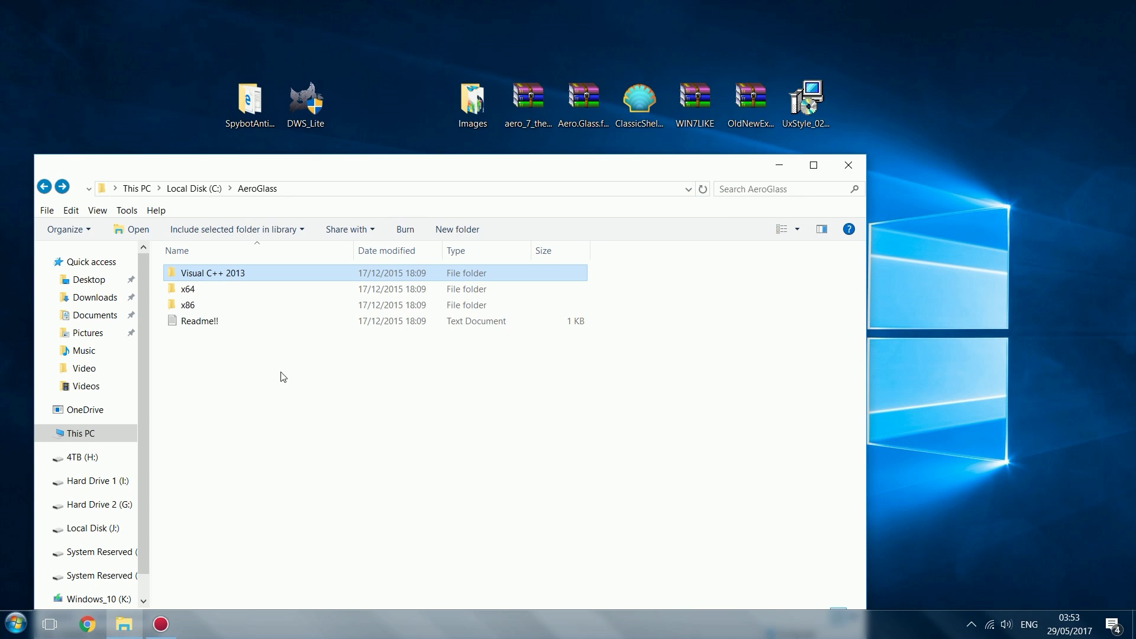
Run install_x64 as administrator from the x64 folder, cancel the incompatibility error, and close the window
{"action": "double_click", "coordinate": [184, 292]}
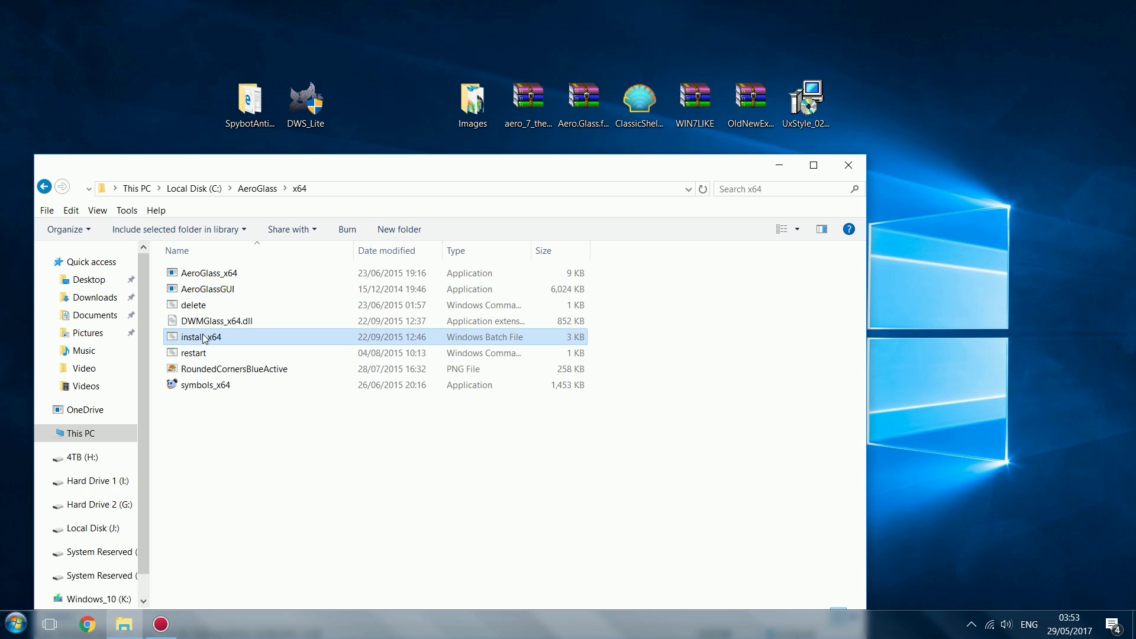
{"action": "right_click", "coordinate": [233, 337]}
{"action": "left_click", "coordinate": [280, 336]}
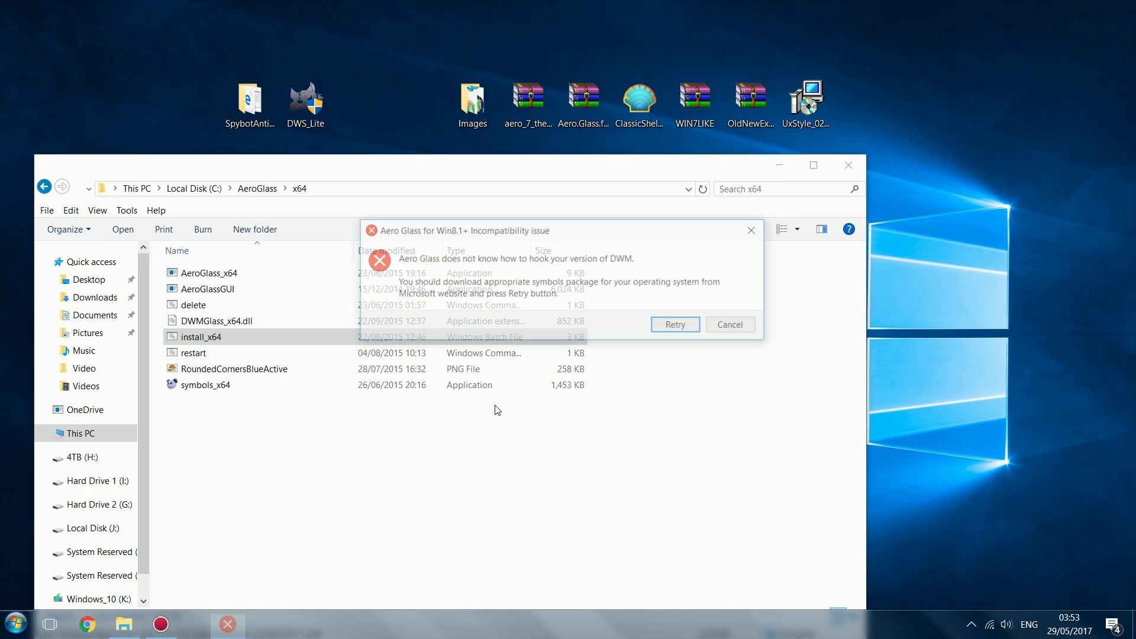
{"action": "left_click", "coordinate": [734, 326]}
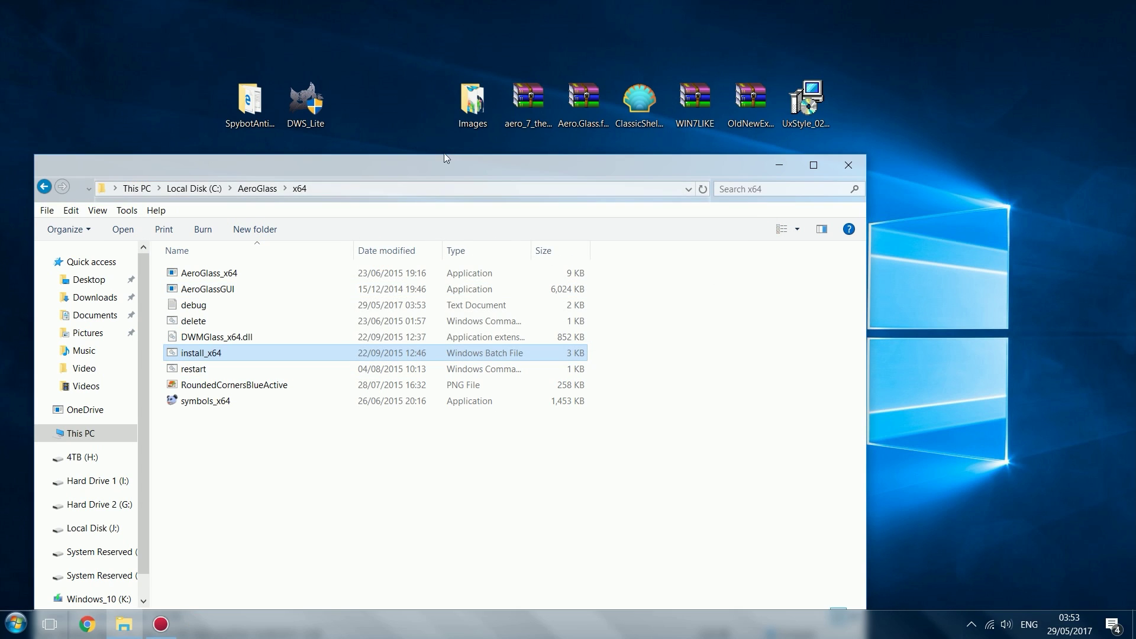
{"action": "left_click_drag", "start_coordinate": [438, 165], "coordinate": [523, 150]}
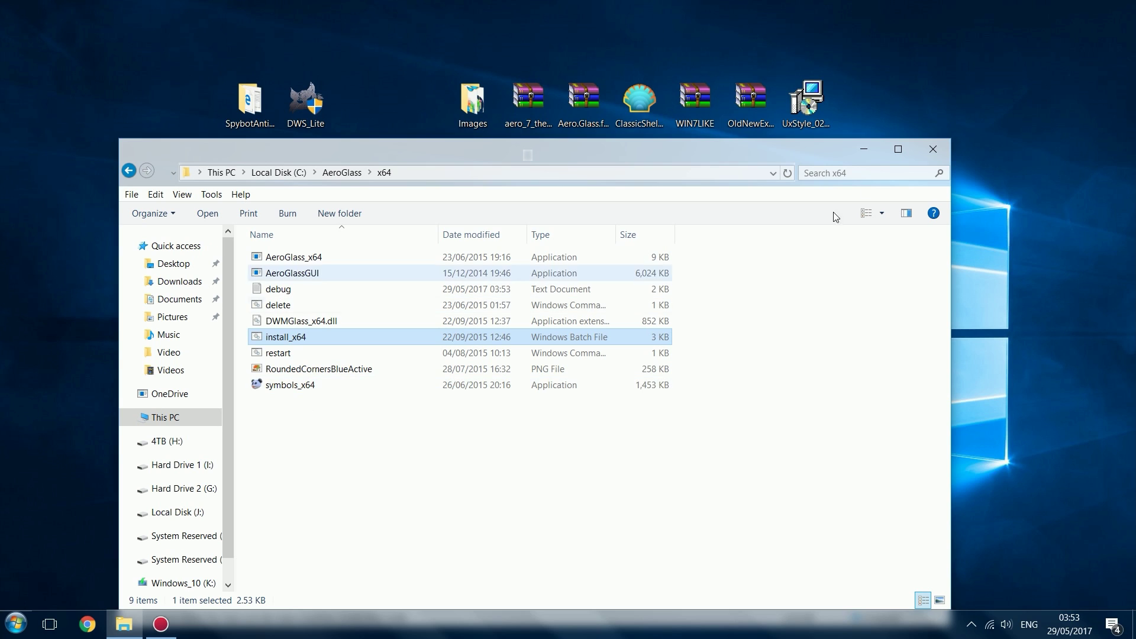
{"action": "left_click", "coordinate": [930, 157]}
Preview the Aero 7 theme archive, then extract it onto the desktop
{"action": "left_click", "coordinate": [528, 99]}
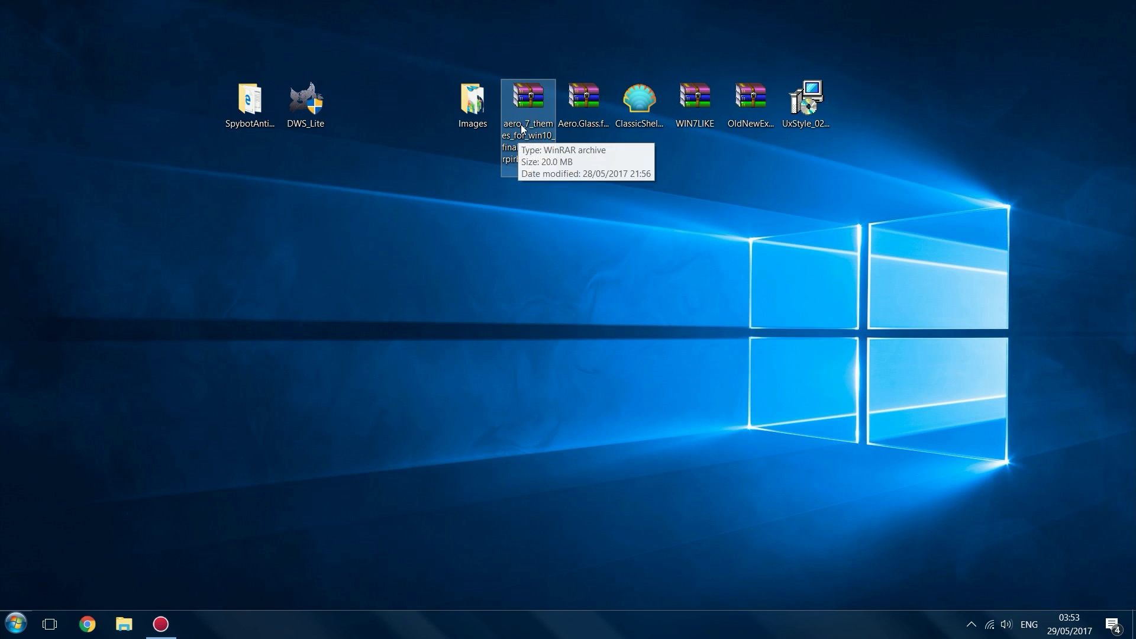
{"action": "right_click", "coordinate": [527, 110]}
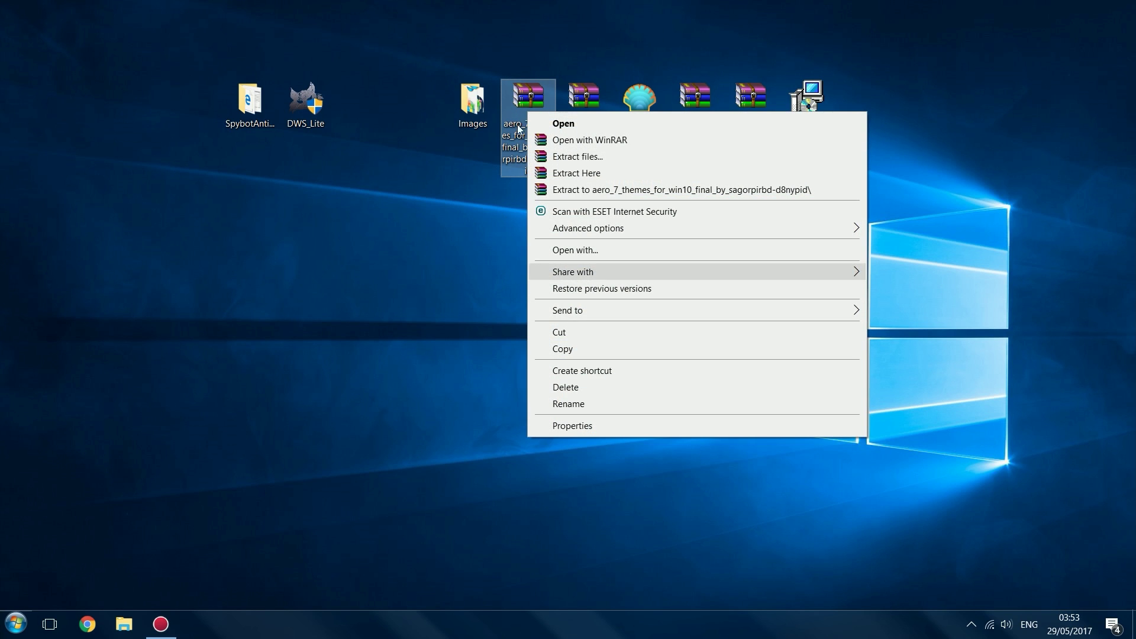
{"action": "left_click", "coordinate": [516, 97]}
{"action": "double_click", "coordinate": [516, 98]}
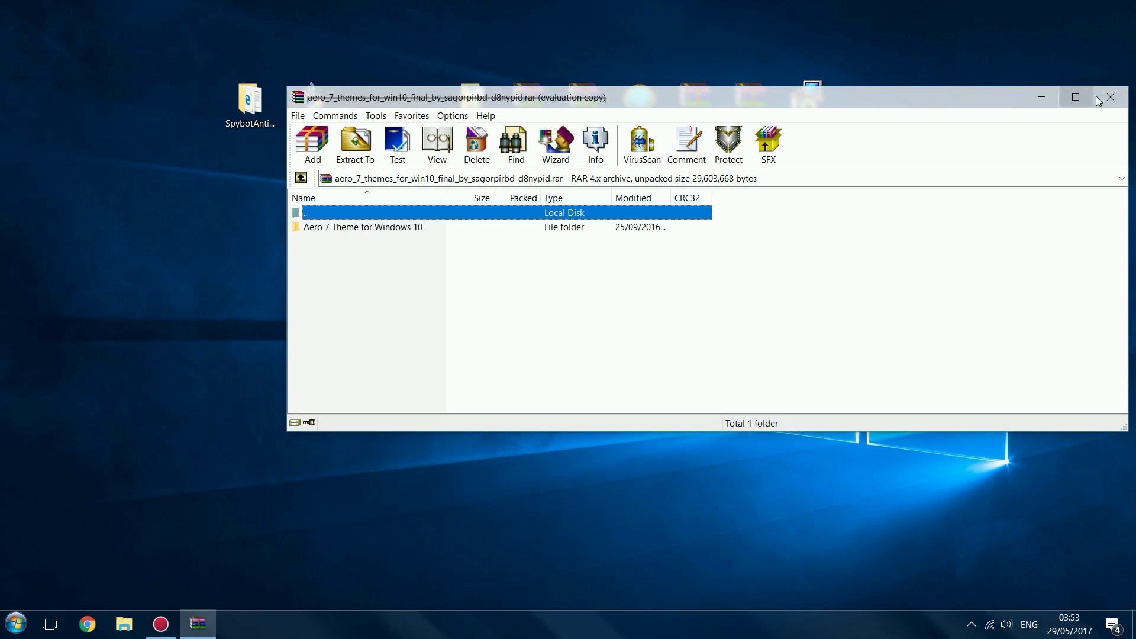
{"action": "left_click", "coordinate": [1113, 88]}
{"action": "right_click", "coordinate": [541, 103]}
{"action": "left_click", "coordinate": [588, 165]}
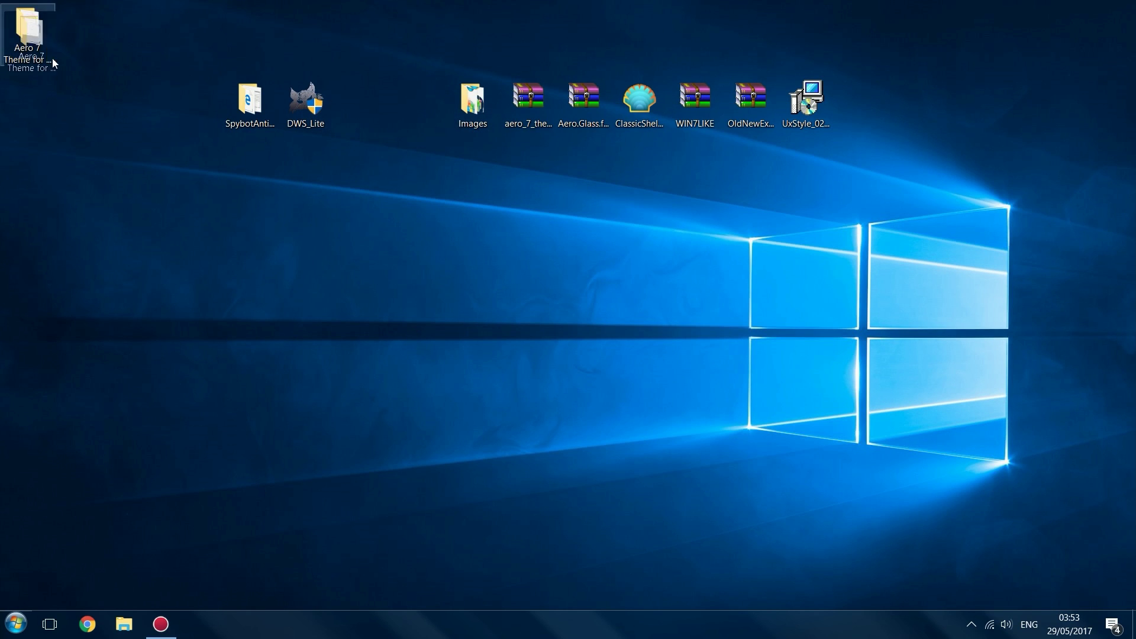
Move the extracted folder beside the desktop icons and browse to Theme > Themes For 10 Build 14393
{"action": "left_click_drag", "start_coordinate": [51, 56], "coordinate": [417, 108]}
{"action": "double_click", "coordinate": [416, 102]}
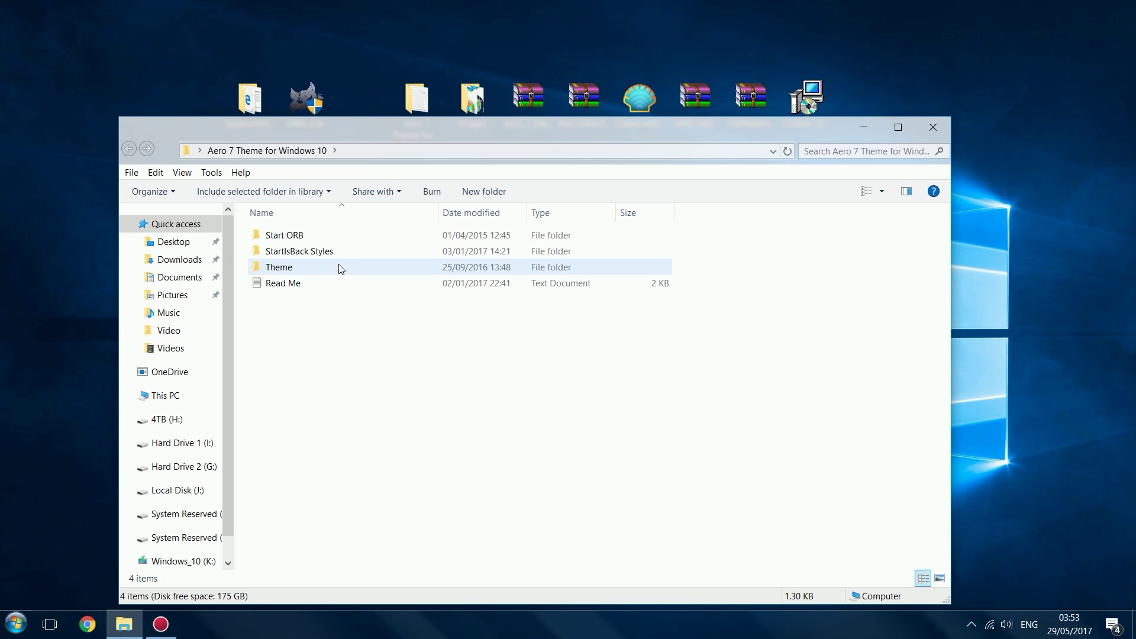
{"action": "double_click", "coordinate": [308, 267]}
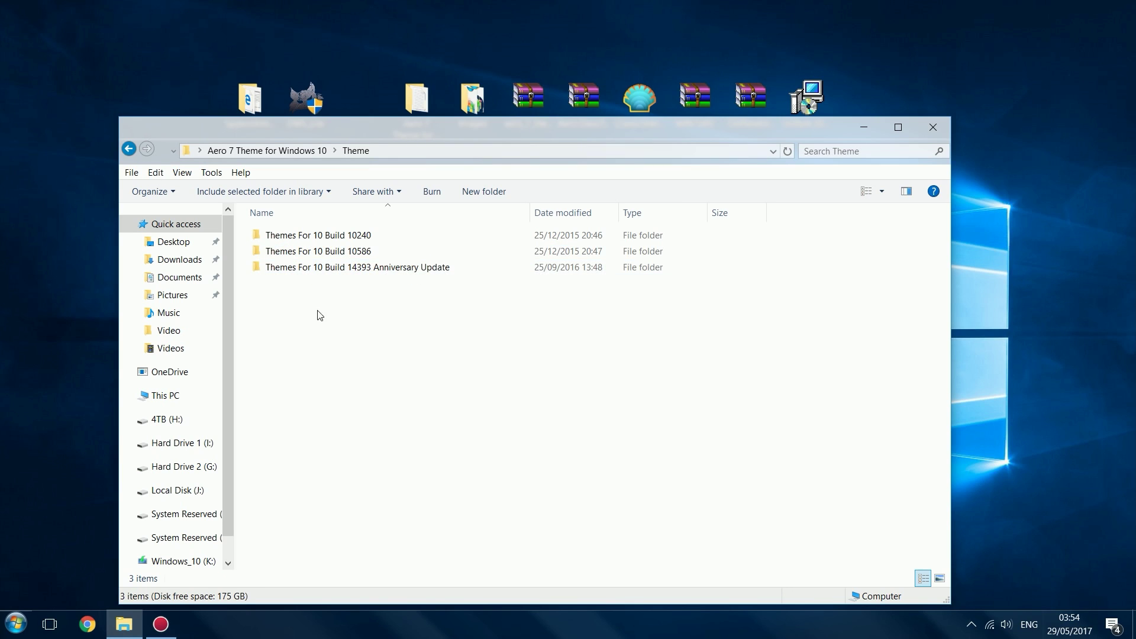
{"action": "left_click", "coordinate": [375, 267]}
{"action": "left_click_drag", "start_coordinate": [344, 306], "coordinate": [486, 296]}
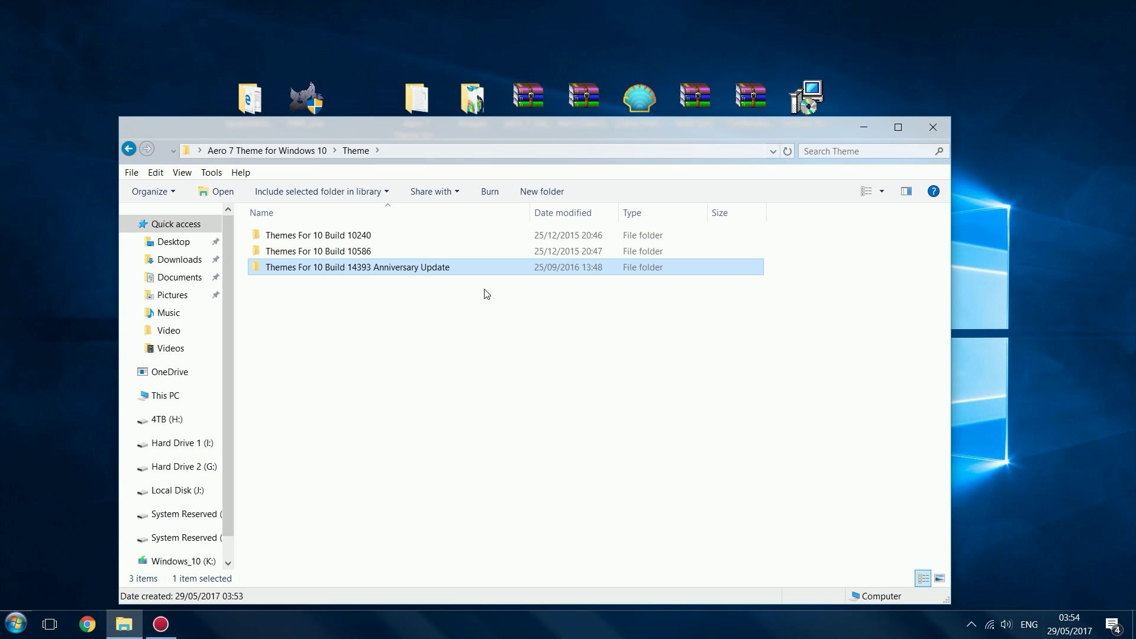
{"action": "double_click", "coordinate": [412, 267]}
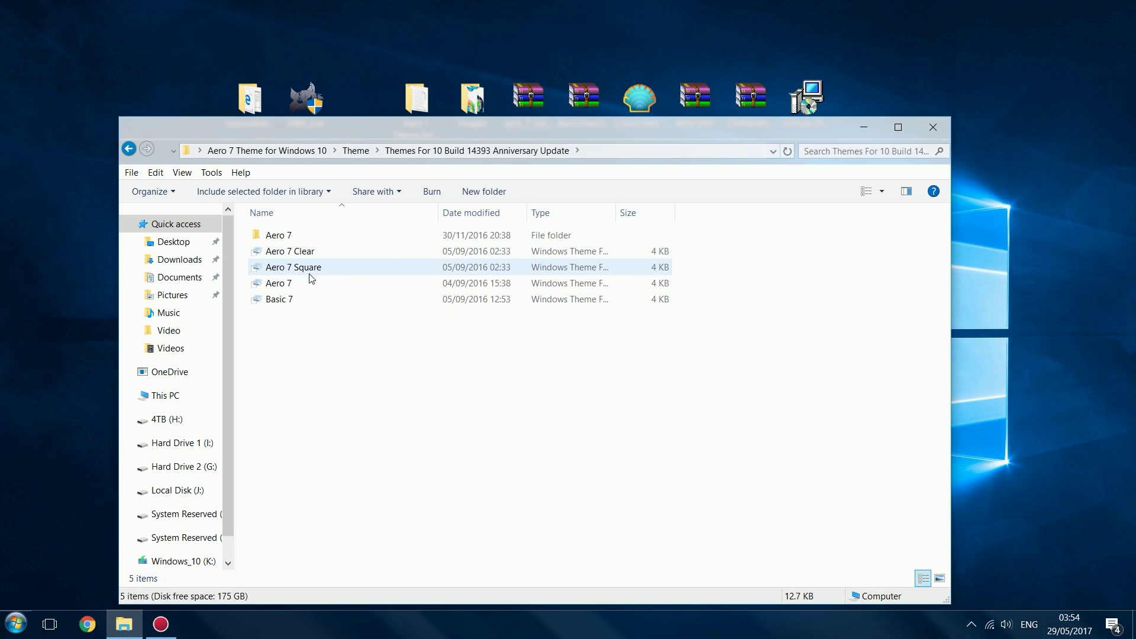
Close the themes folder and apply Aero 7 from the desktop's Personalize > Themes > Theme settings
{"action": "left_click", "coordinate": [938, 128]}
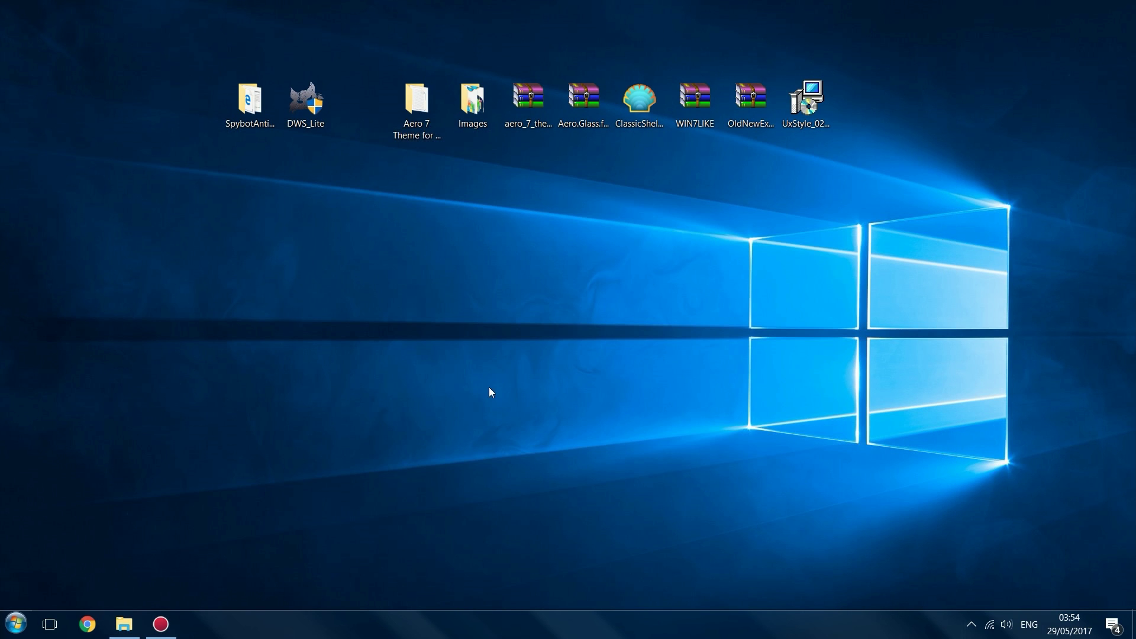
{"action": "right_click", "coordinate": [366, 266]}
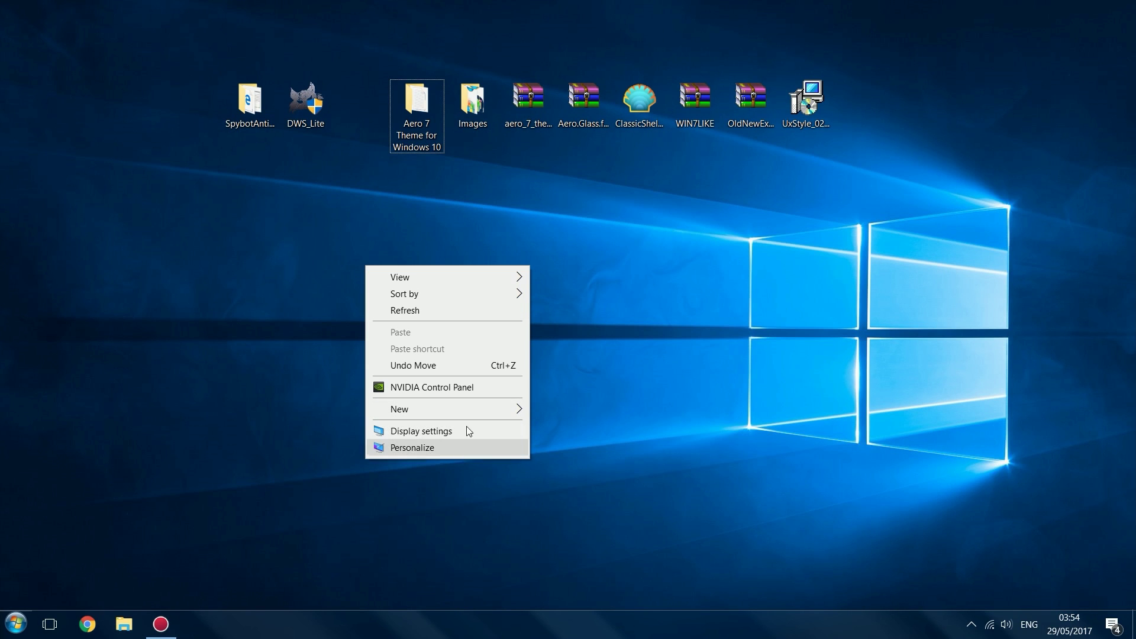
{"action": "left_click", "coordinate": [429, 455]}
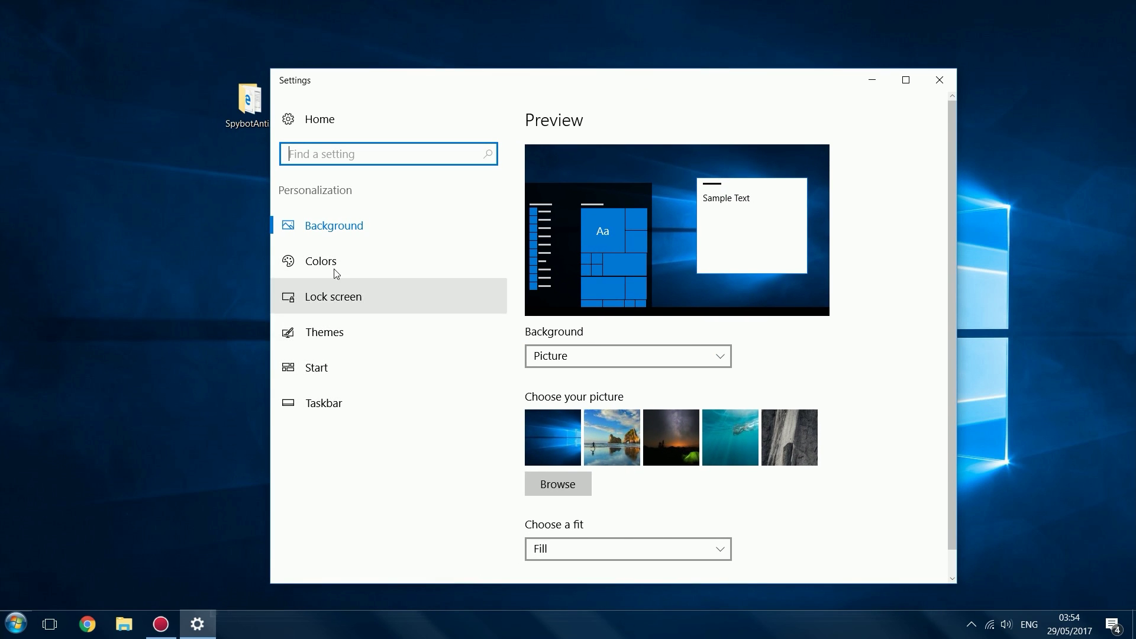
{"action": "left_click", "coordinate": [326, 332]}
{"action": "left_click", "coordinate": [575, 164]}
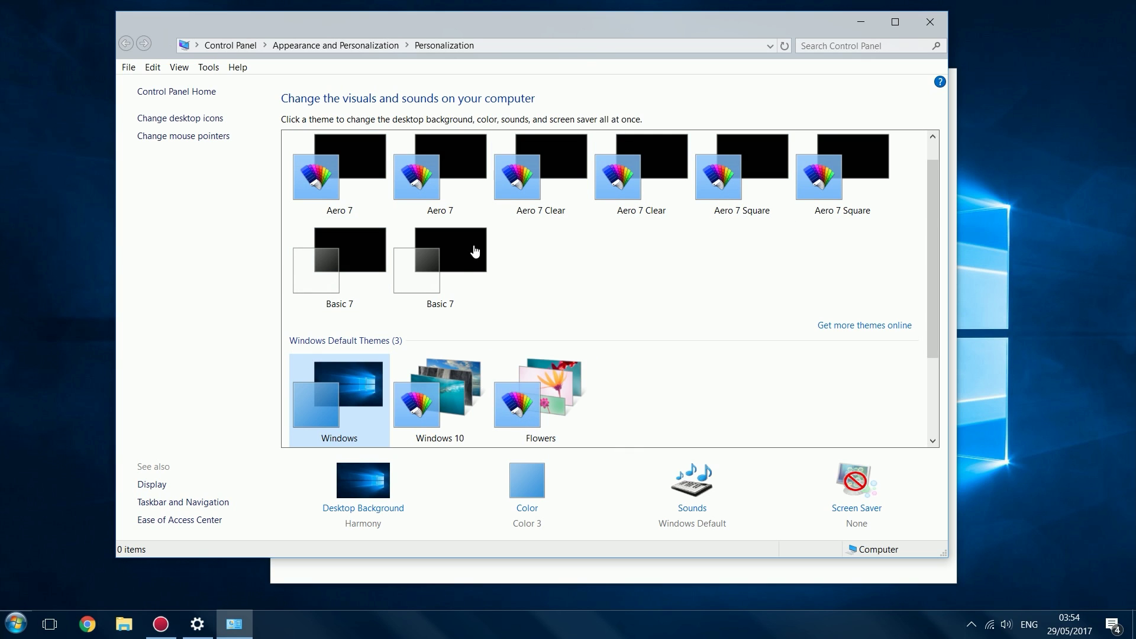
{"action": "left_click", "coordinate": [317, 162]}
Close the Settings window behind and reposition the Personalization window
{"action": "left_click_drag", "start_coordinate": [524, 37], "coordinate": [568, 68]}
{"action": "left_click", "coordinate": [941, 74]}
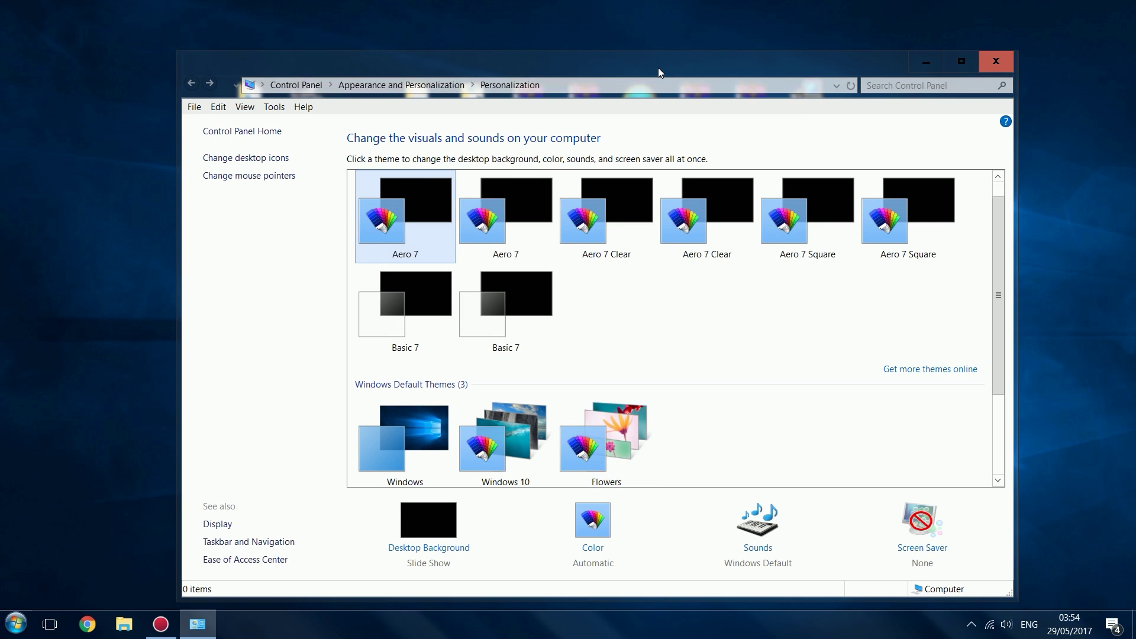
{"action": "mouse_move", "coordinate": [658, 67]}
{"action": "left_mouse_down"}
{"action": "mouse_move", "coordinate": [671, 150]}
{"action": "mouse_move", "coordinate": [627, 90]}
{"action": "mouse_move", "coordinate": [682, 185]}
{"action": "mouse_move", "coordinate": [687, 85]}
{"action": "mouse_move", "coordinate": [639, 86]}
{"action": "mouse_move", "coordinate": [678, 75]}
{"action": "left_mouse_up"}
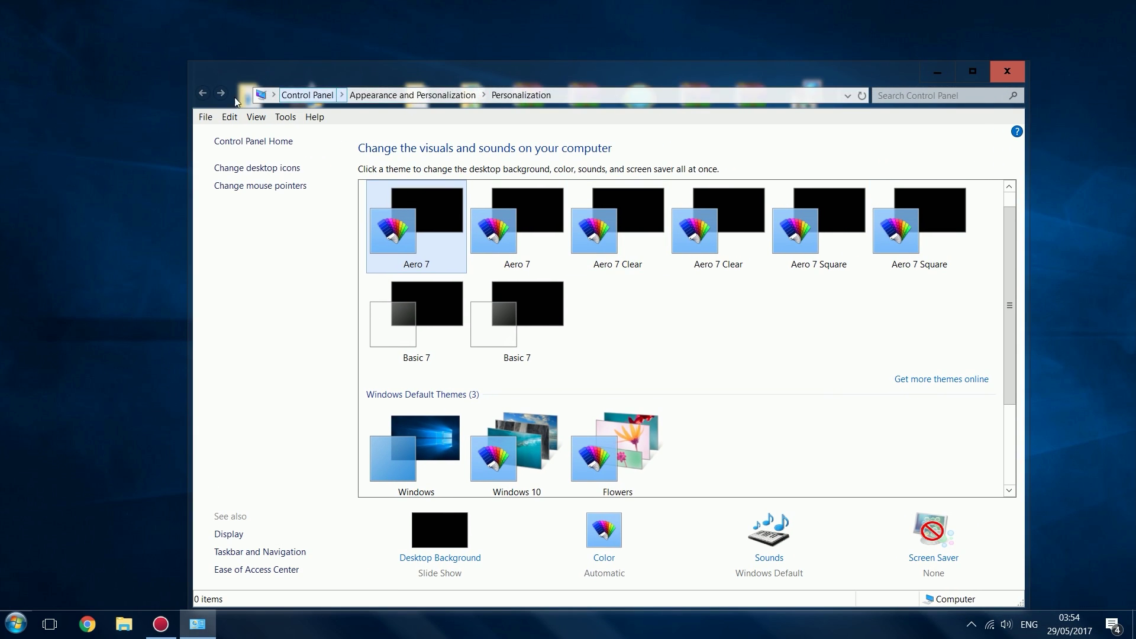
{"action": "left_click_drag", "start_coordinate": [433, 76], "coordinate": [409, 89]}
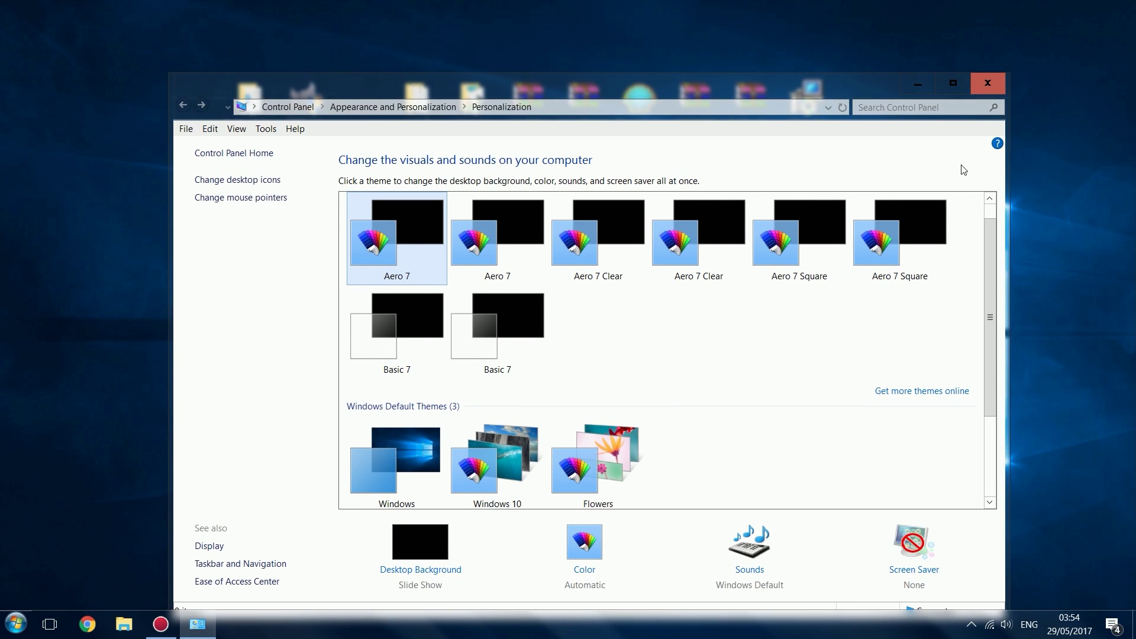
Close the Personalization window, then open, move and minimize File Explorer
{"action": "left_click", "coordinate": [985, 88]}
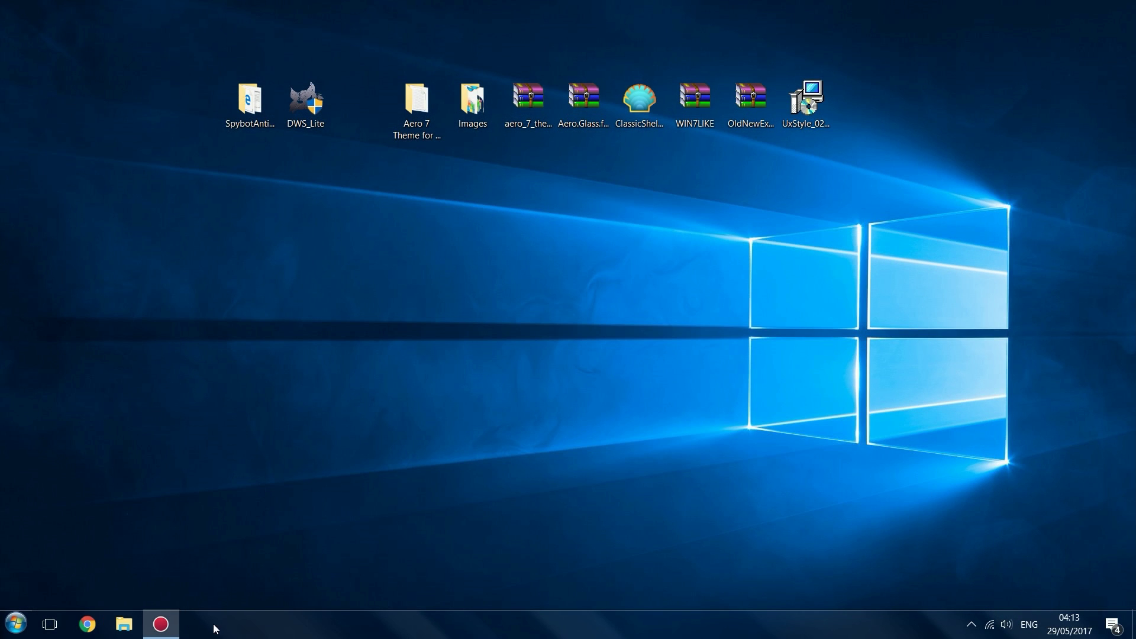
{"action": "left_click", "coordinate": [124, 624]}
{"action": "left_click_drag", "start_coordinate": [490, 131], "coordinate": [607, 229]}
{"action": "left_click", "coordinate": [977, 222]}
Run the UxStyle installer from the desktop and close it when finished
{"action": "left_click", "coordinate": [819, 113]}
{"action": "double_click", "coordinate": [818, 111]}
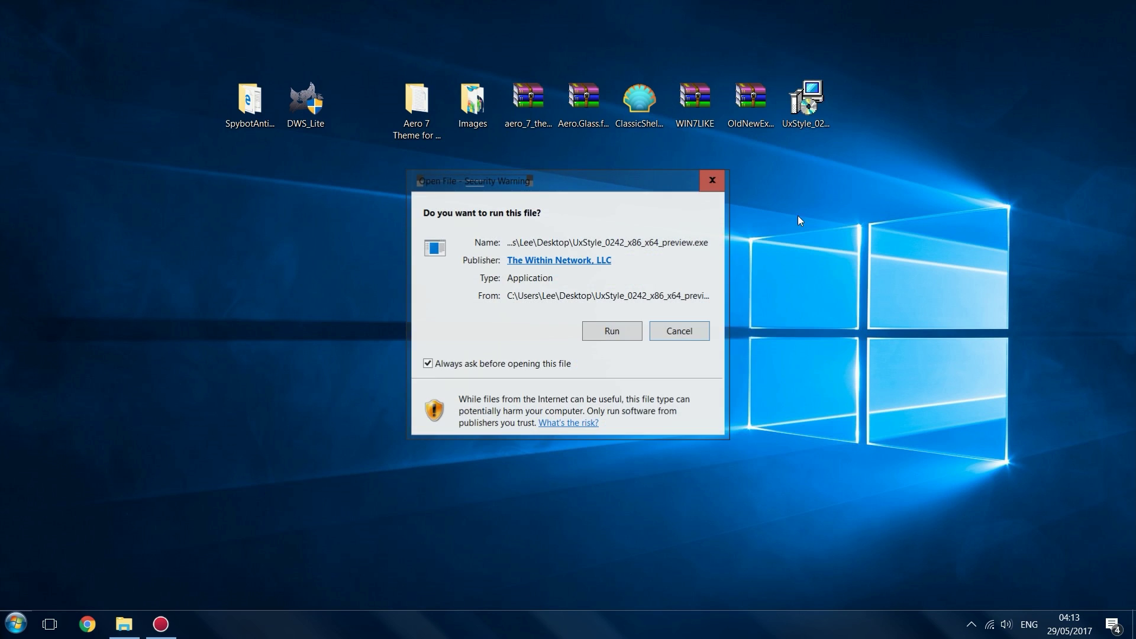
{"action": "left_click", "coordinate": [609, 330]}
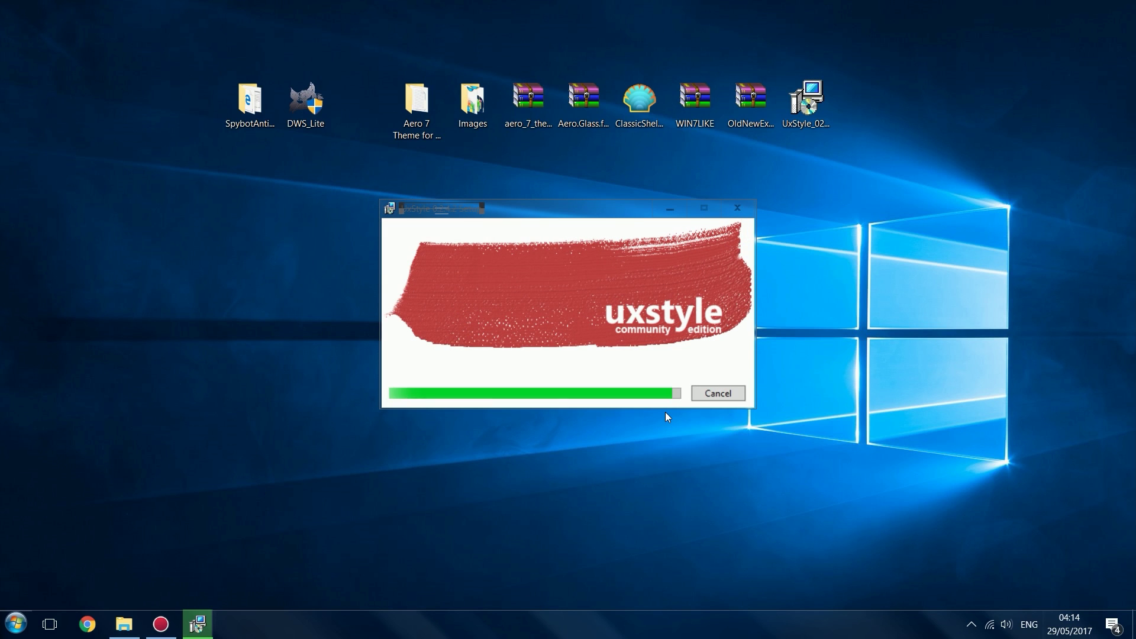
{"action": "left_click", "coordinate": [738, 209]}
Reopen the Themes page and classic theme settings, close them, then open the Start menu
{"action": "right_click", "coordinate": [332, 290]}
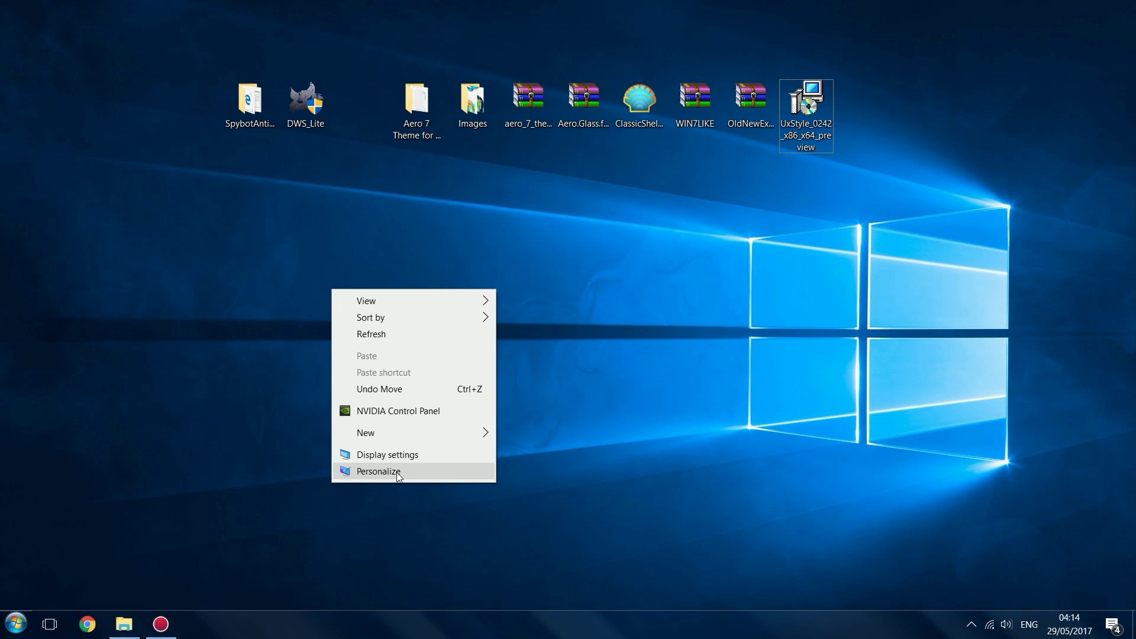
{"action": "left_click", "coordinate": [396, 472]}
{"action": "left_click", "coordinate": [340, 322]}
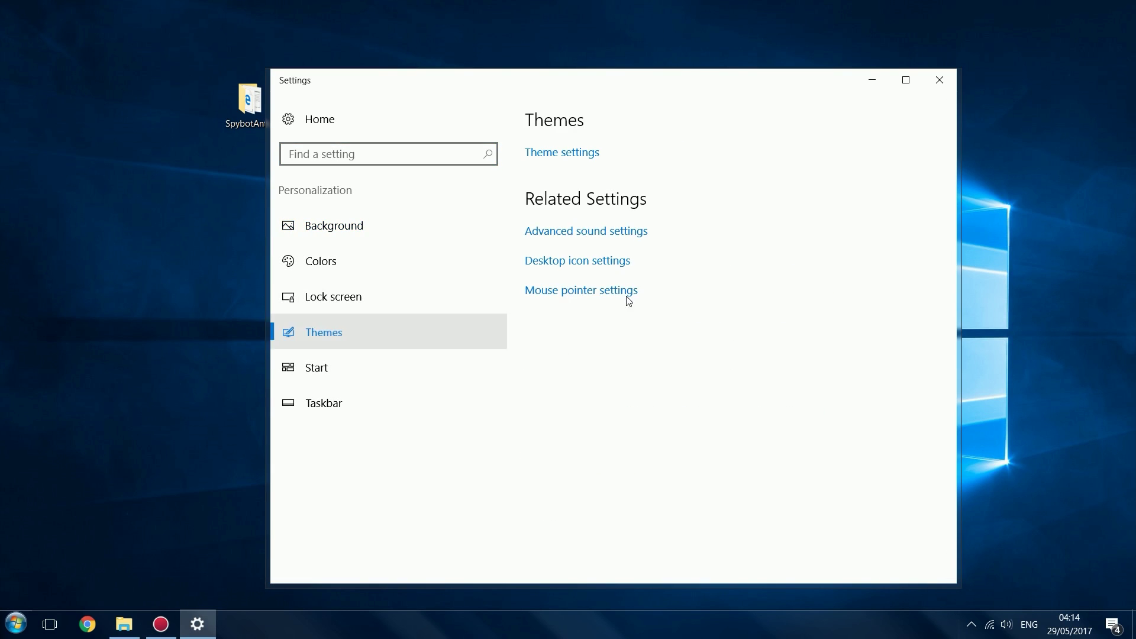
{"action": "left_click", "coordinate": [572, 155]}
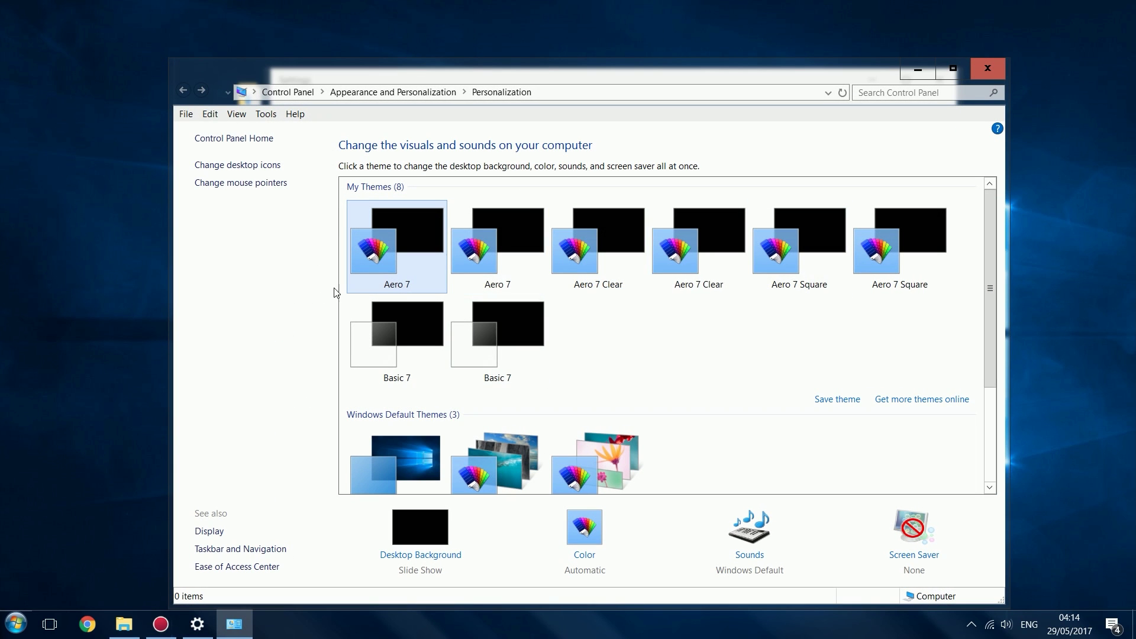
{"action": "left_click", "coordinate": [1000, 72]}
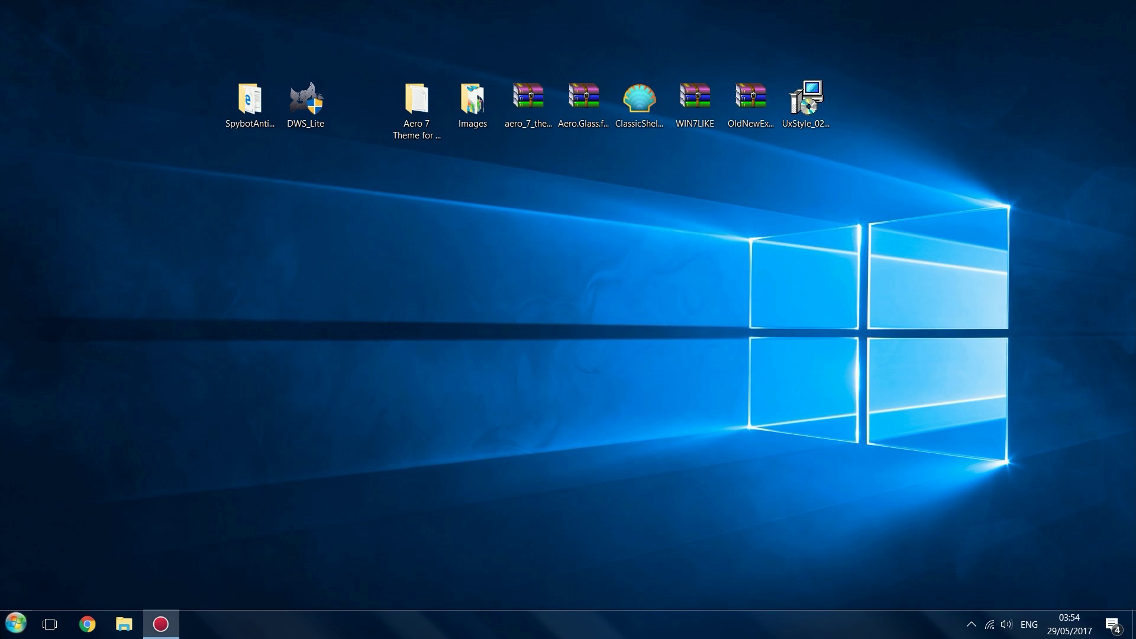
{"action": "left_click", "coordinate": [16, 624]}
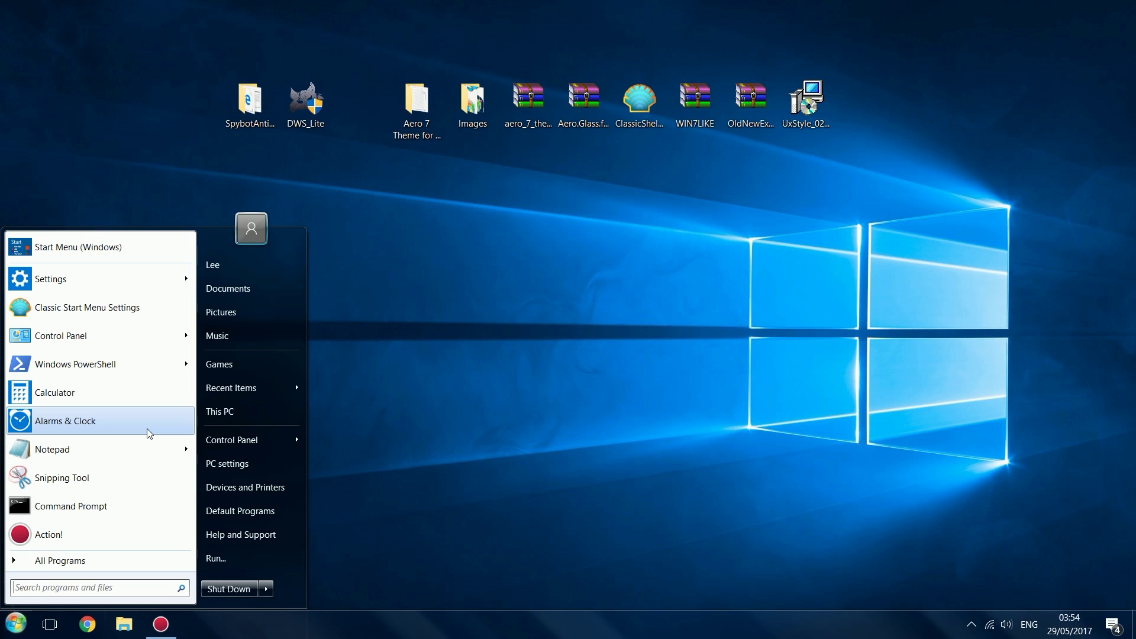
Expand Recent Items in the Classic Shell Start menu
{"action": "mouse_move", "coordinate": [206, 379]}
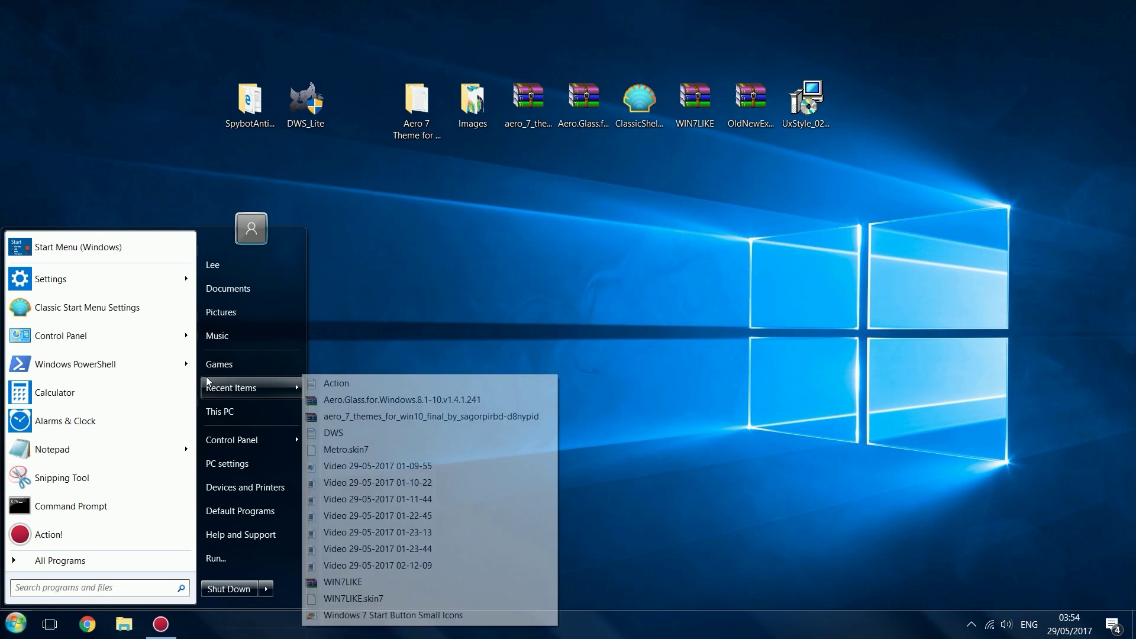